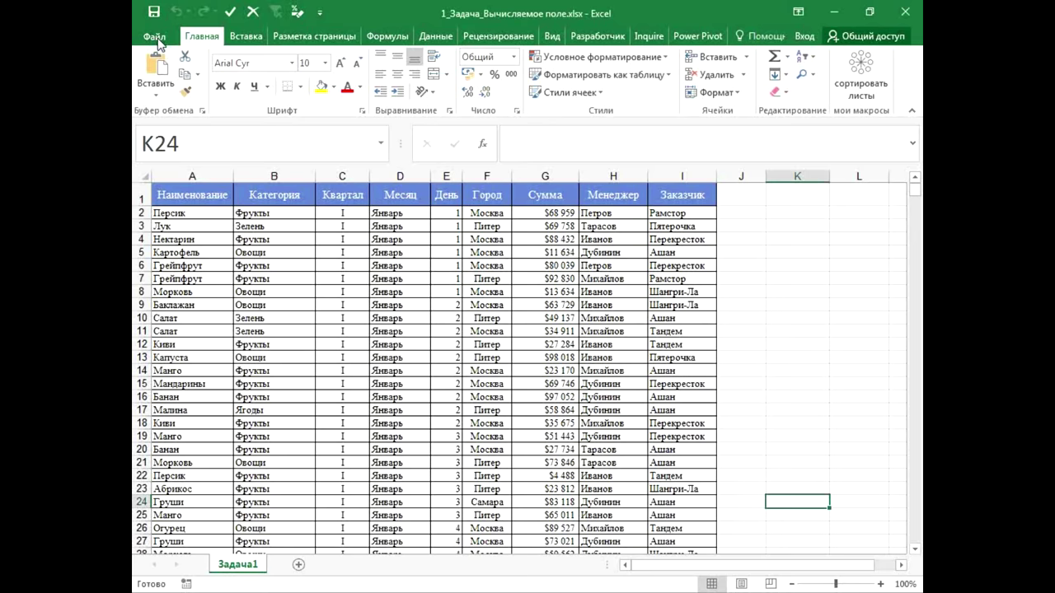
- View the Office account page with the product and activation information, and return to the worksheet
left_click(155, 37)
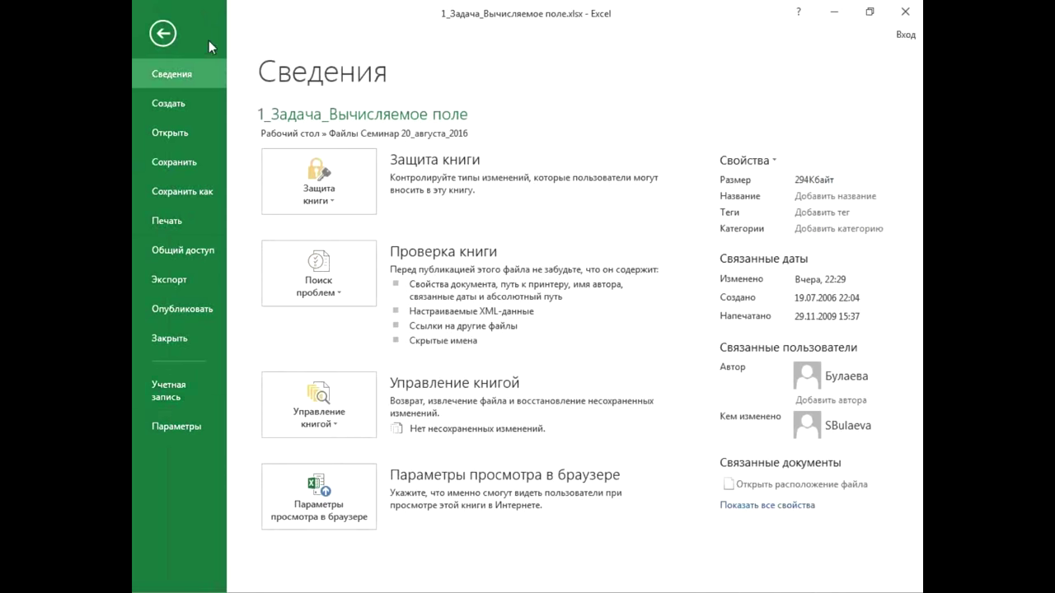
left_click(203, 391)
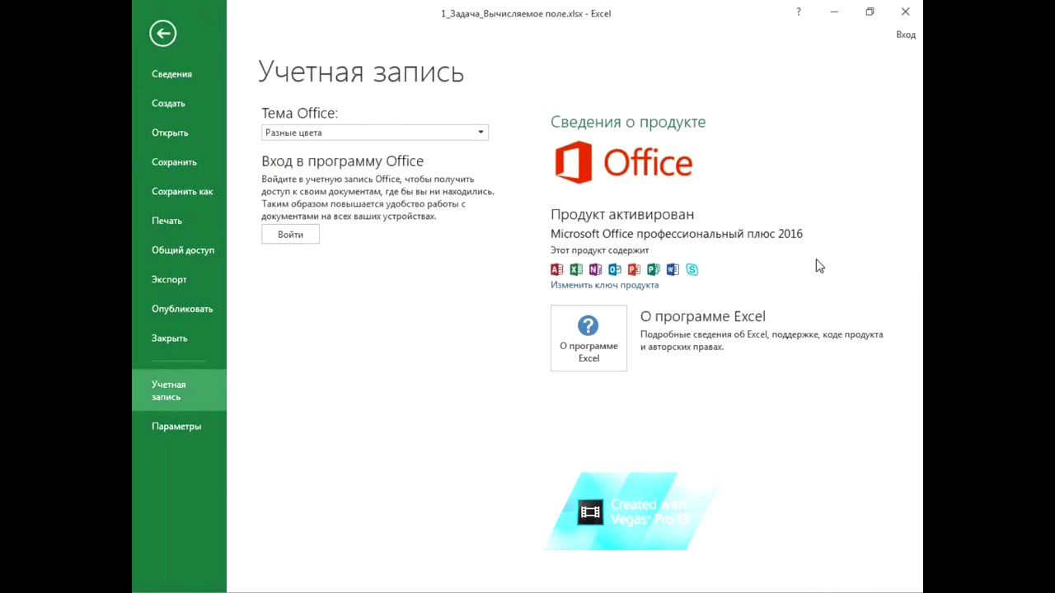
key("Escape")
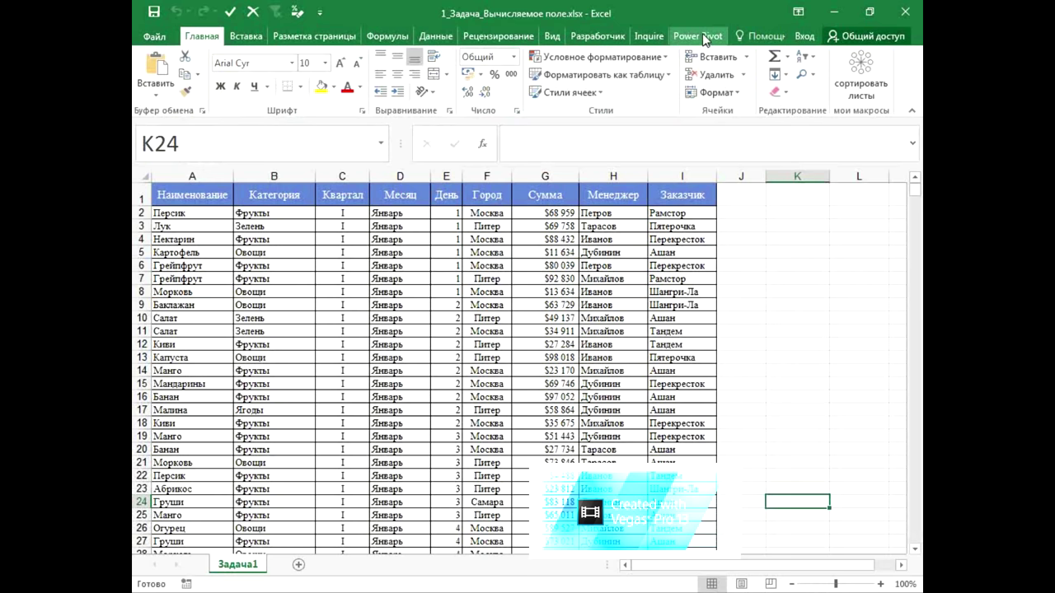
- Check the list of COM add-ins for Inquire and Microsoft Office PowerPivot for Excel, and close it
left_click(590, 38)
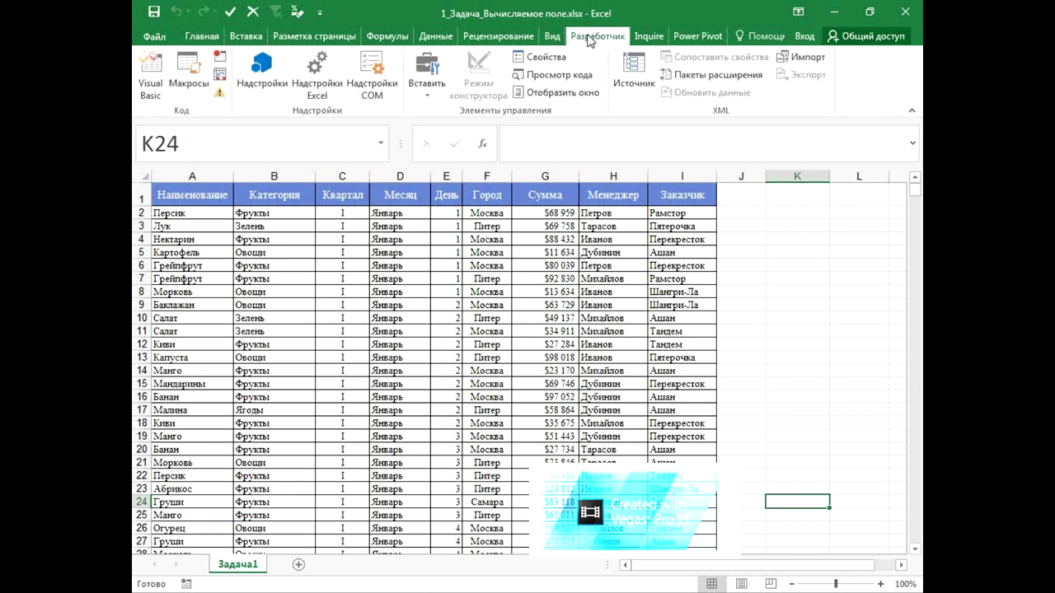
left_click(370, 72)
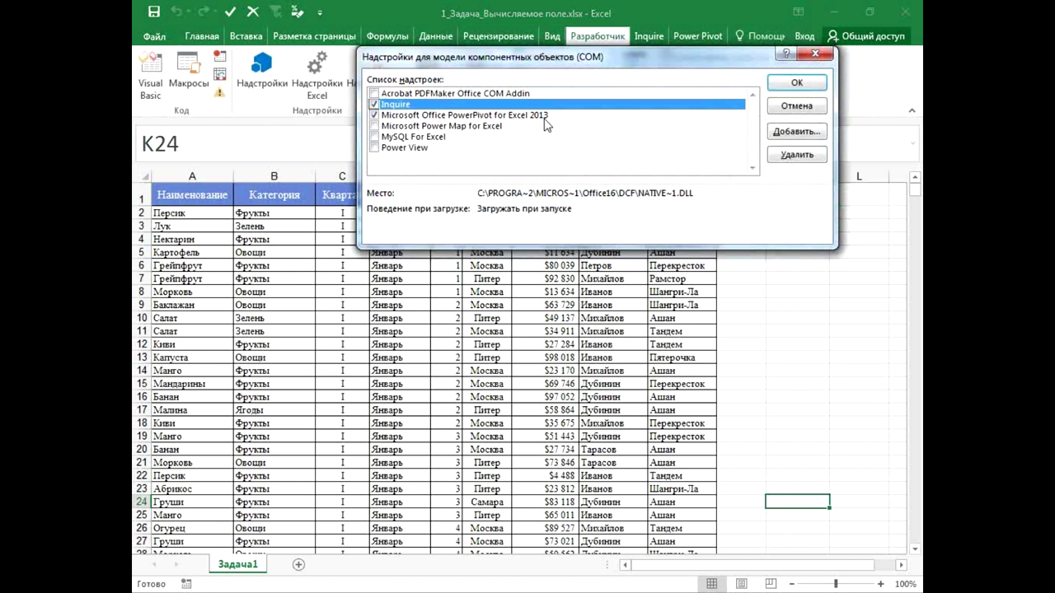
left_click(375, 117)
left_click(823, 56)
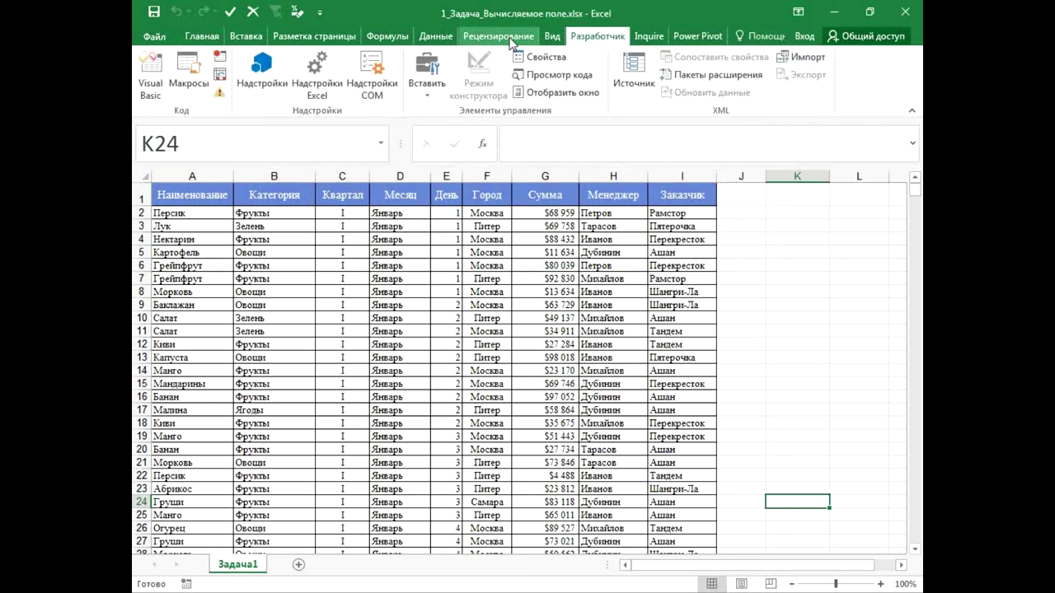
- Look over the Power Pivot commands and the data tools command for going to the Power Pivot window
left_click(689, 39)
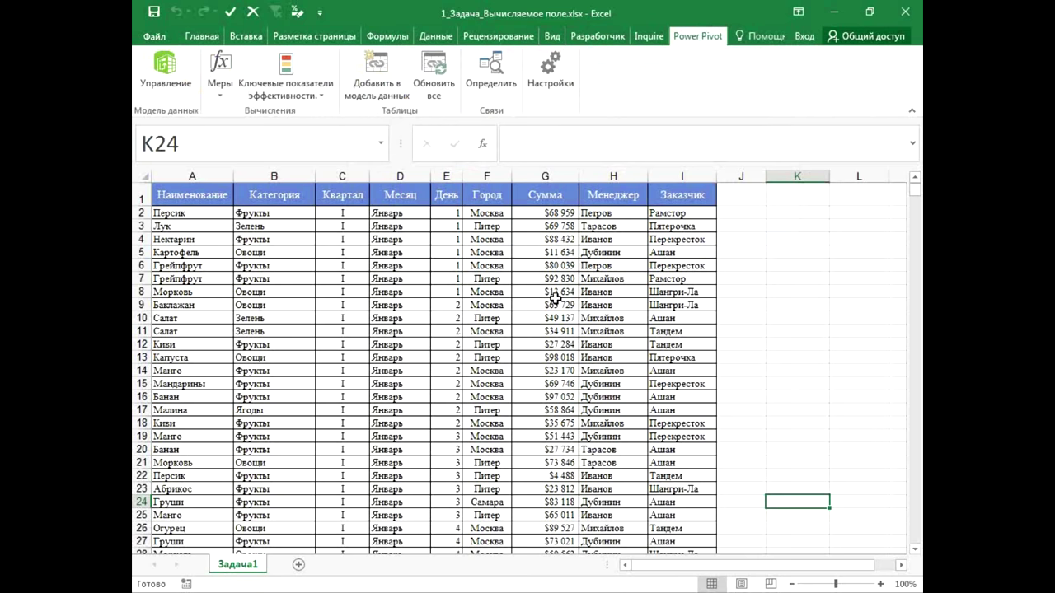
left_click(429, 38)
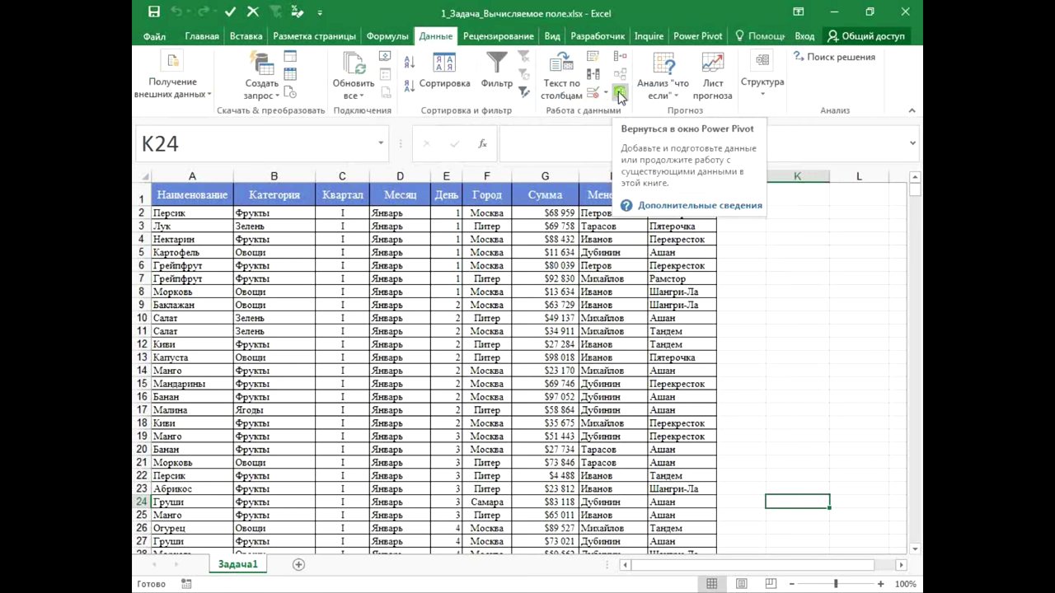
left_click(620, 94)
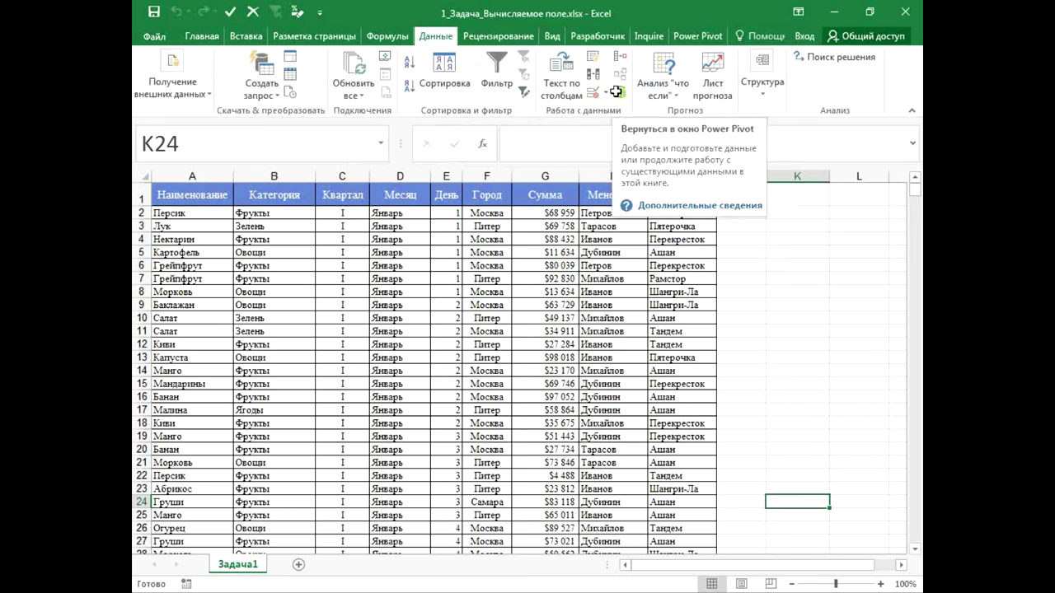
left_click(484, 305)
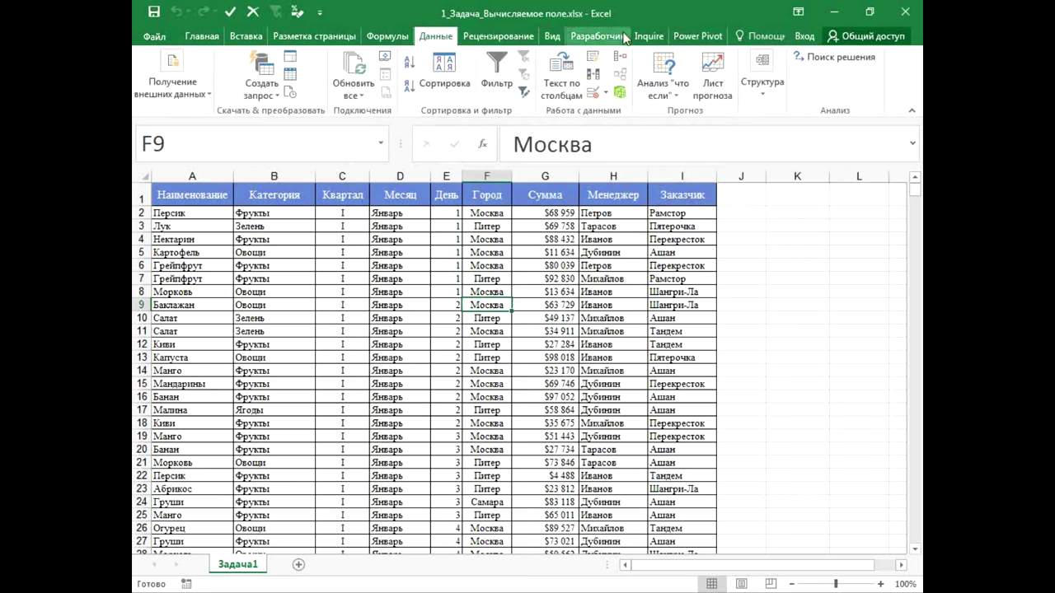
left_click(689, 41)
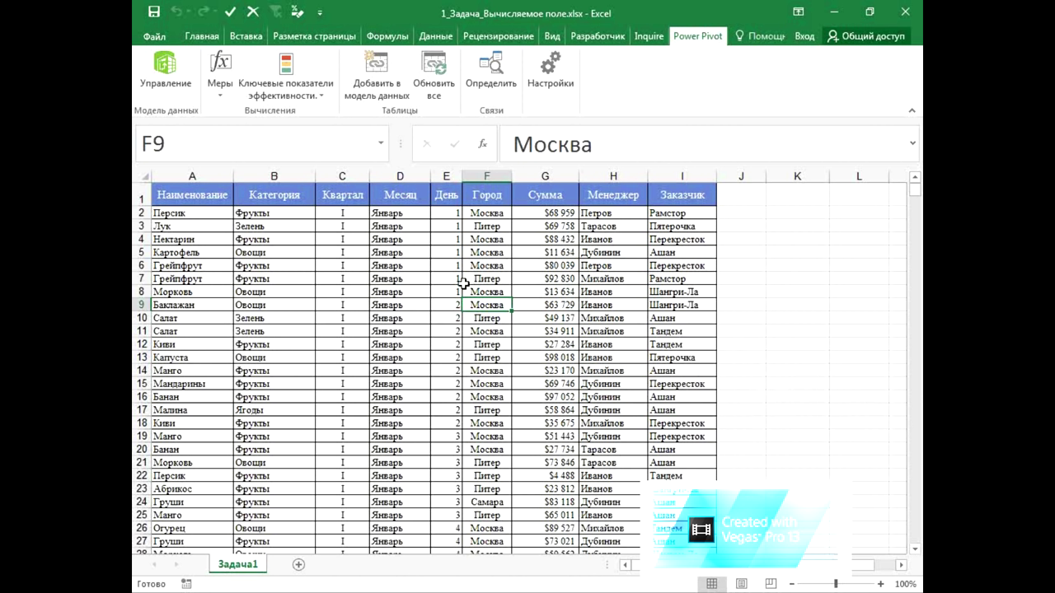
- Convert the data range A1:I1400 on sheet Задача1 into a table with headers
left_click(435, 305)
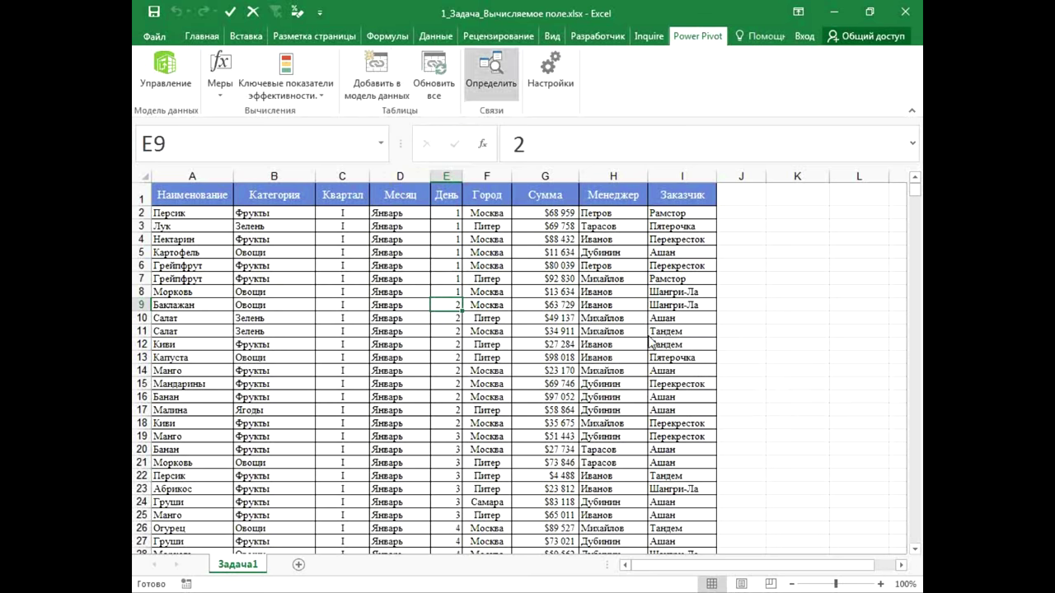
left_click(243, 37)
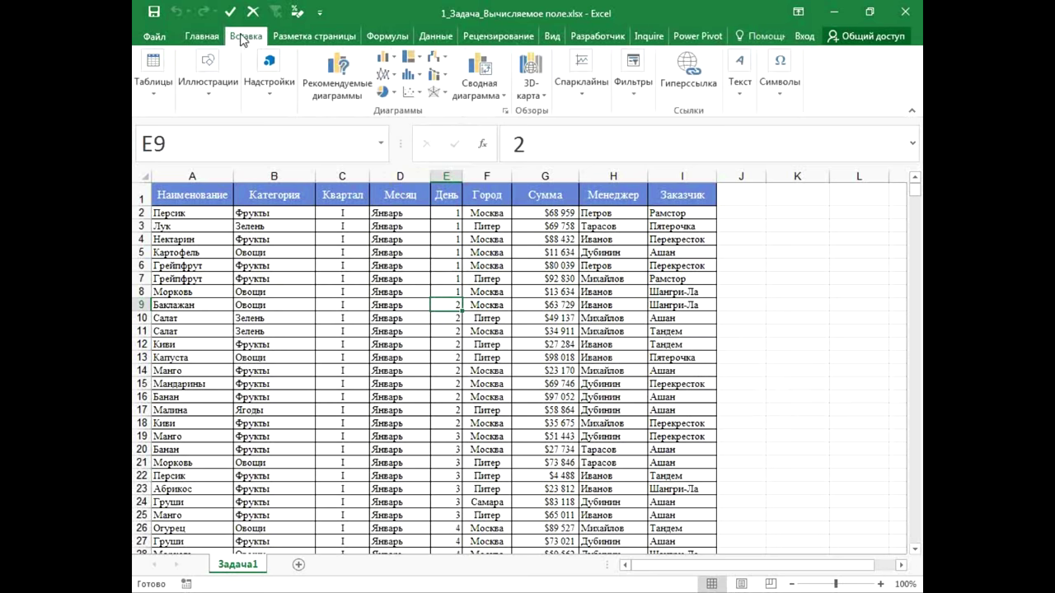
left_click(152, 95)
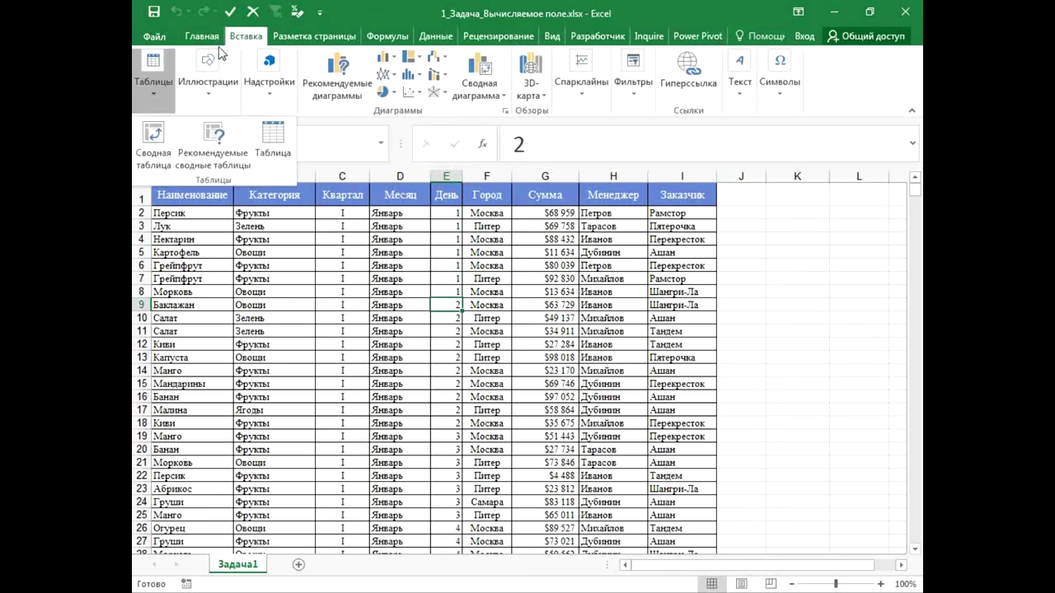
left_click(274, 136)
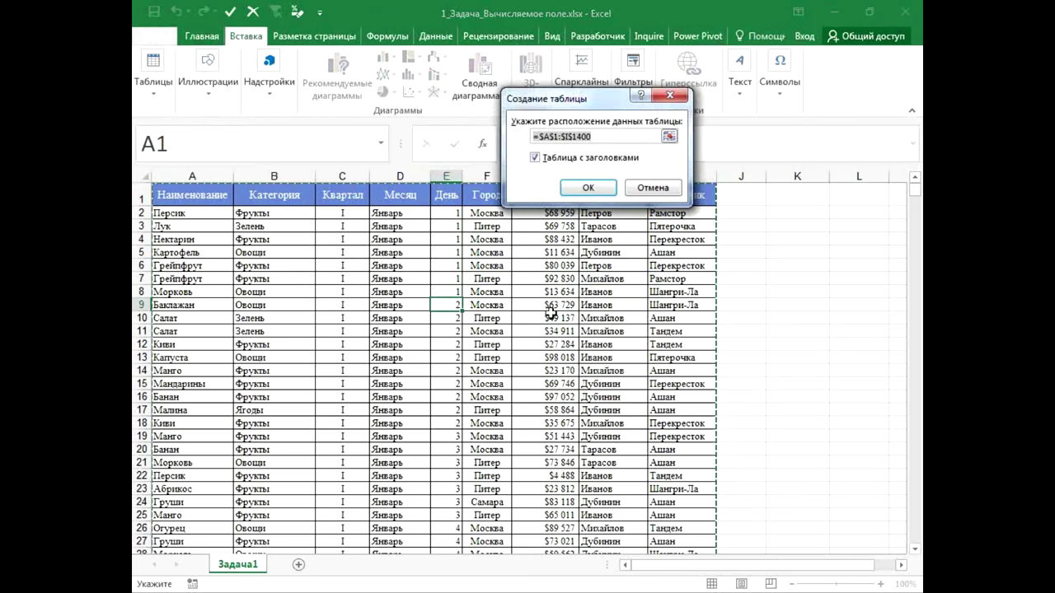
left_click(585, 189)
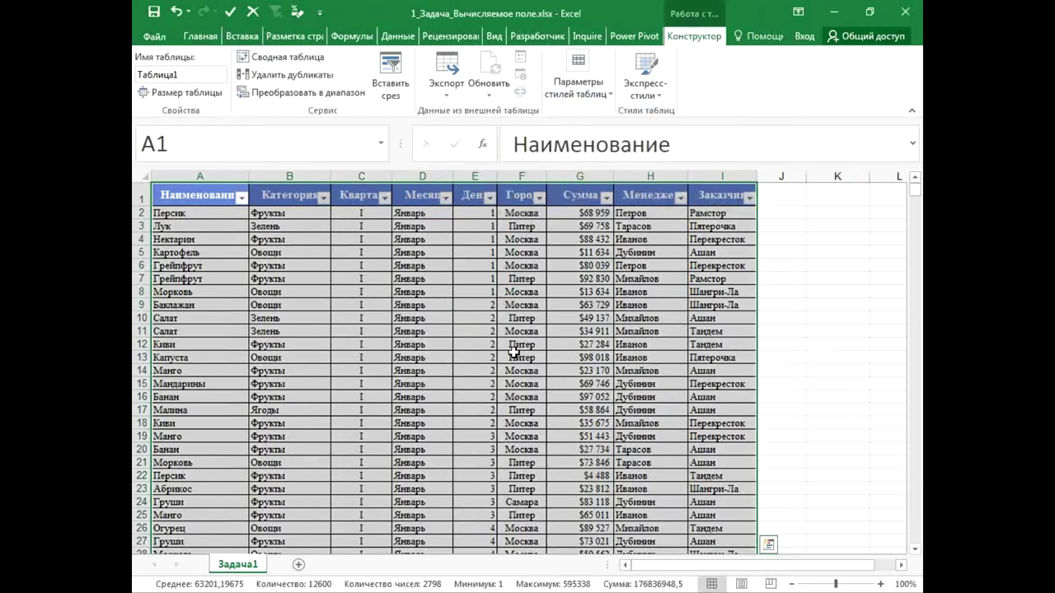
left_click(484, 346)
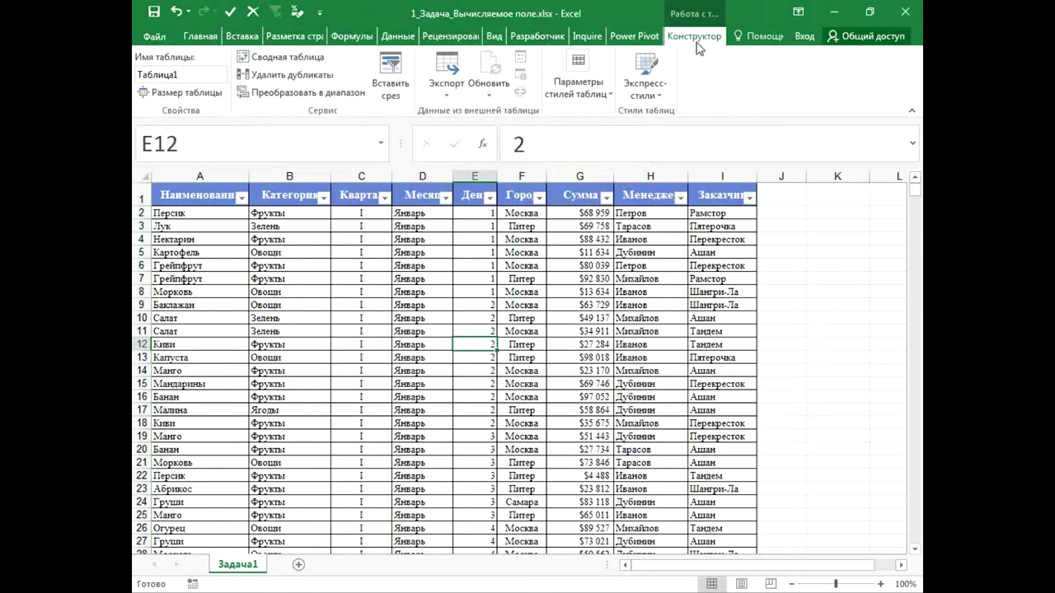
- Add the table Таблица1 to the Power Pivot data model
left_click(526, 331)
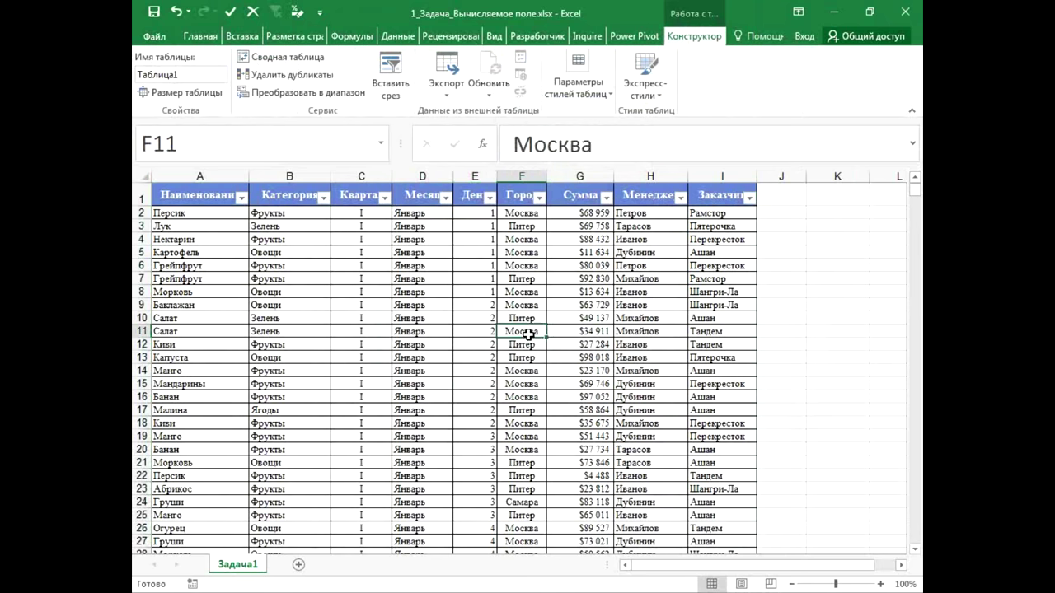
left_click(441, 346)
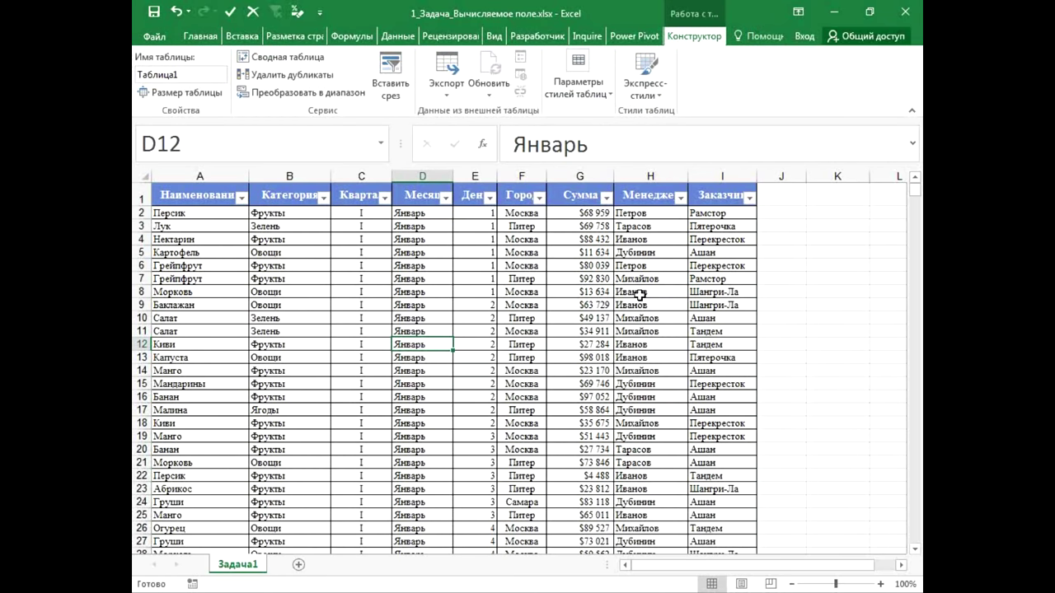
left_click(641, 36)
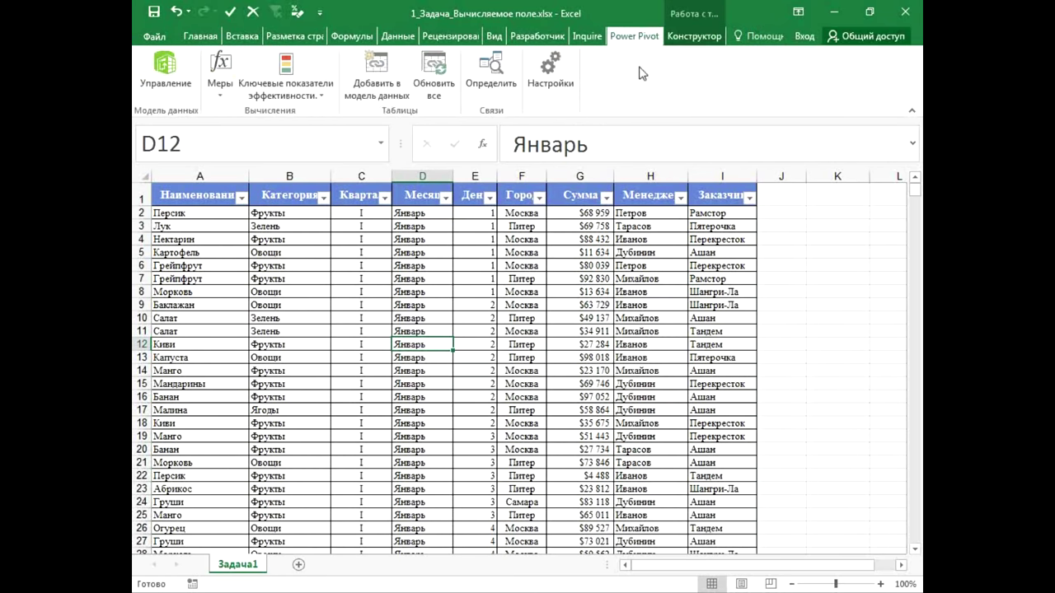
left_click(379, 70)
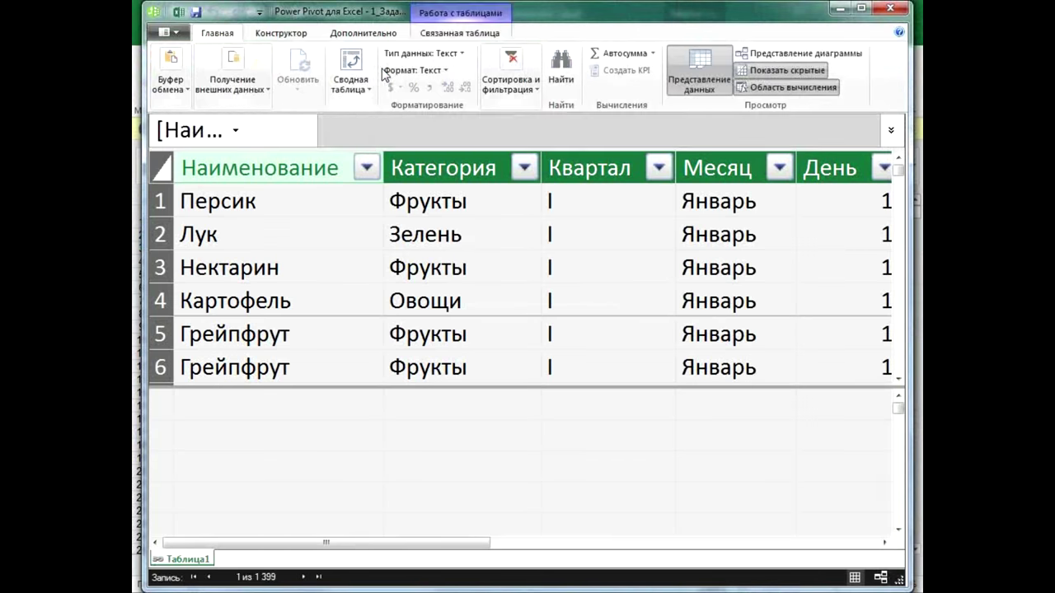
- Examine the Power Pivot window: the calculation area, table rows, design, advanced and linked-table commands, and the external data sources
left_click(555, 459)
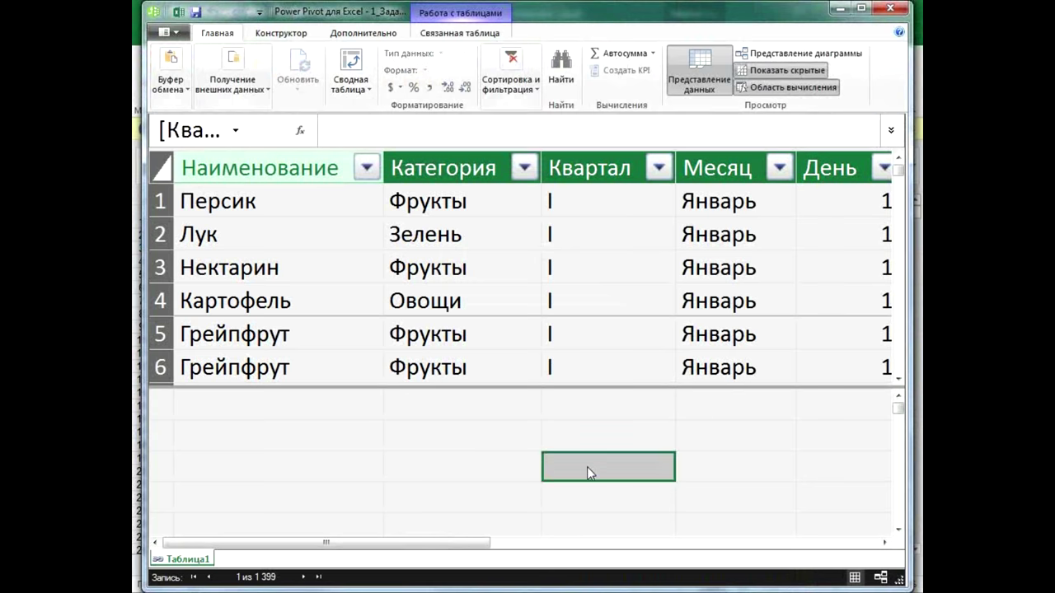
left_click(726, 463)
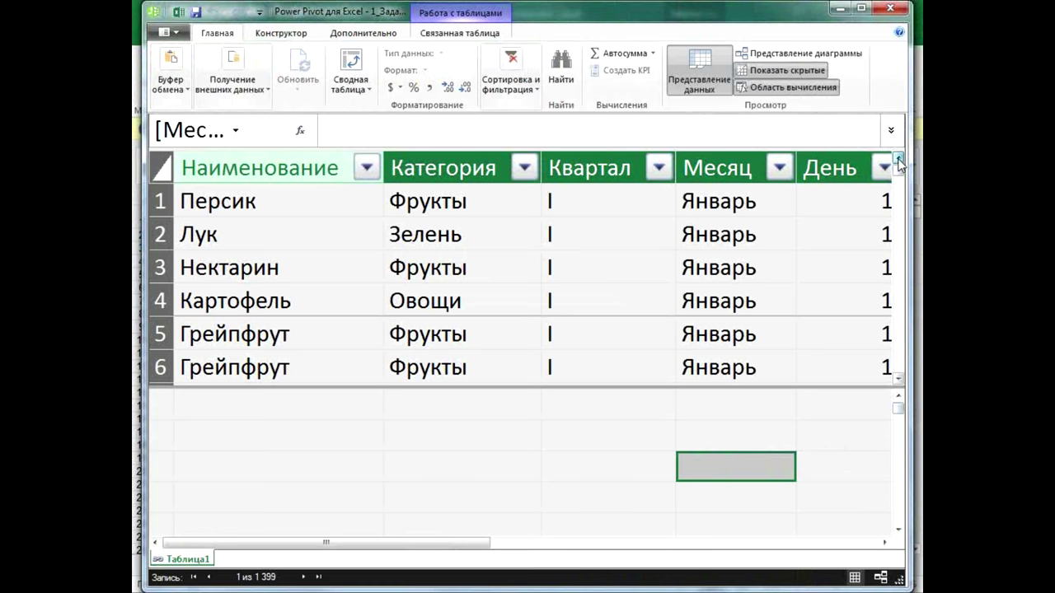
left_click(899, 379)
left_click(899, 379)
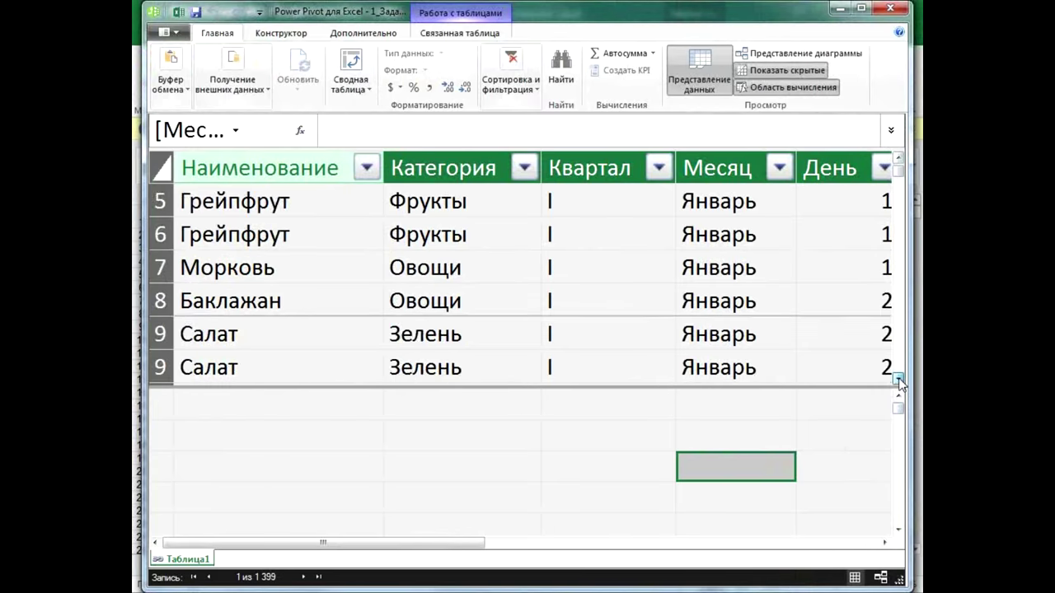
left_click(899, 163)
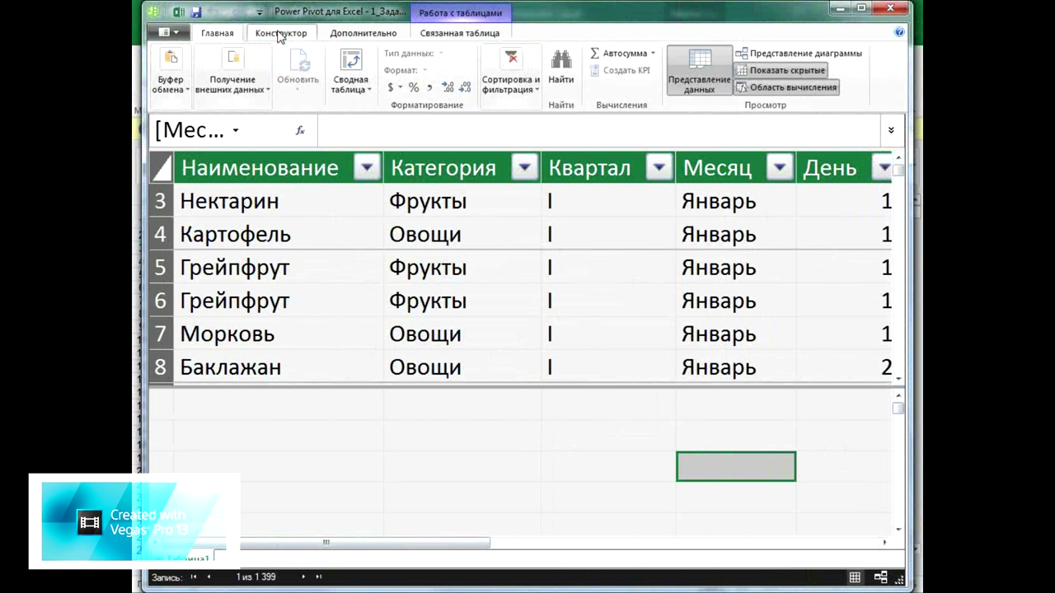
left_click(279, 36)
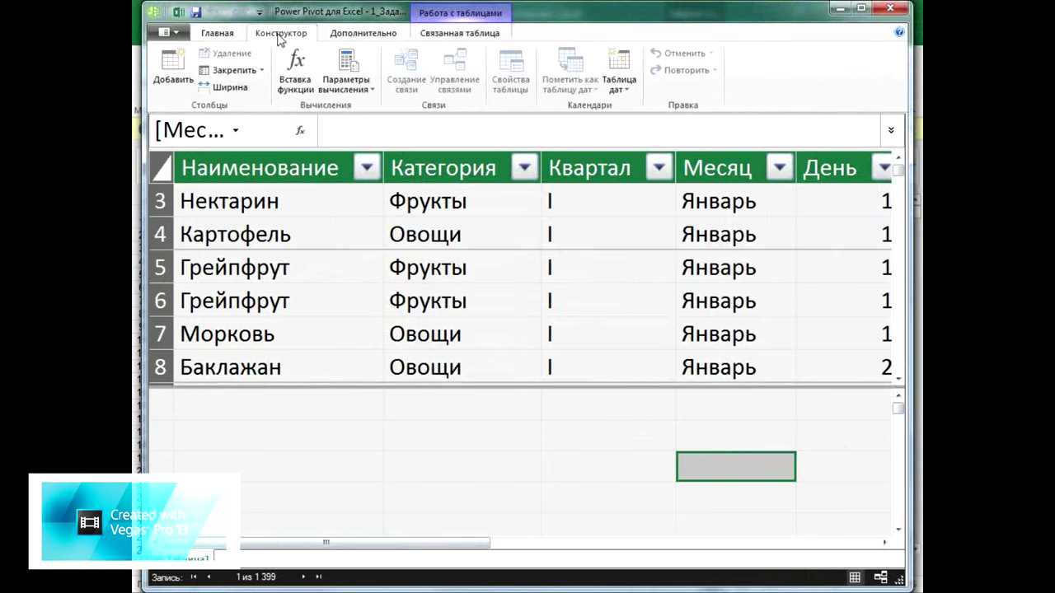
left_click(349, 36)
left_click(445, 32)
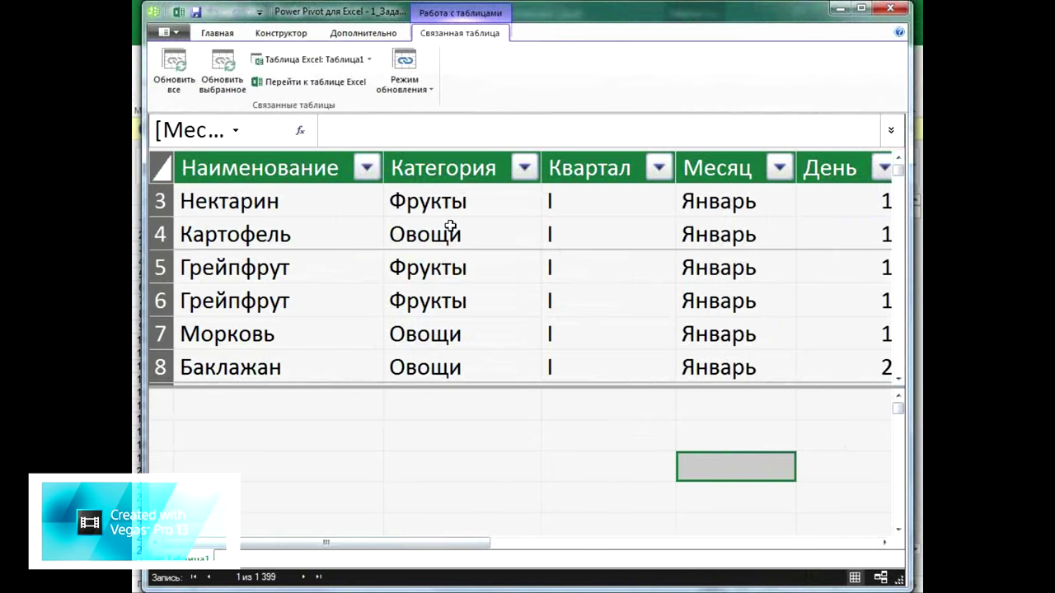
left_click(221, 35)
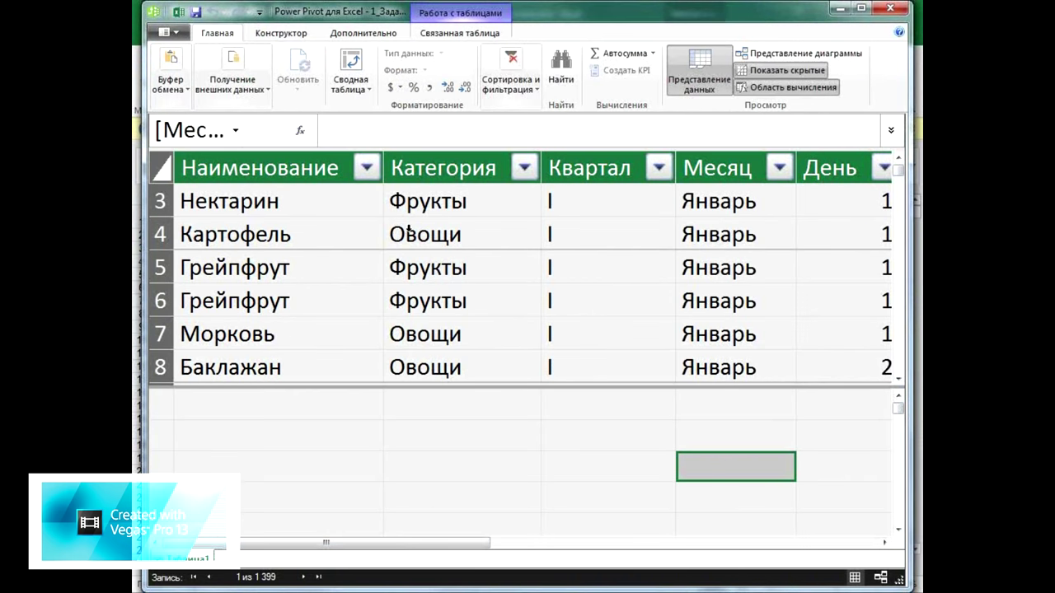
left_click(268, 96)
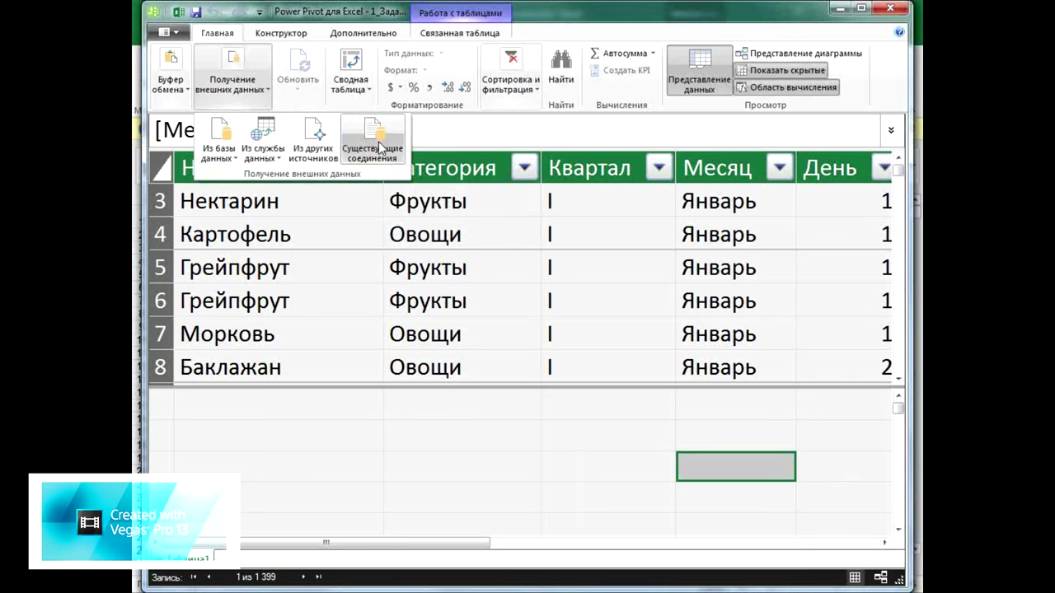
left_click(563, 470)
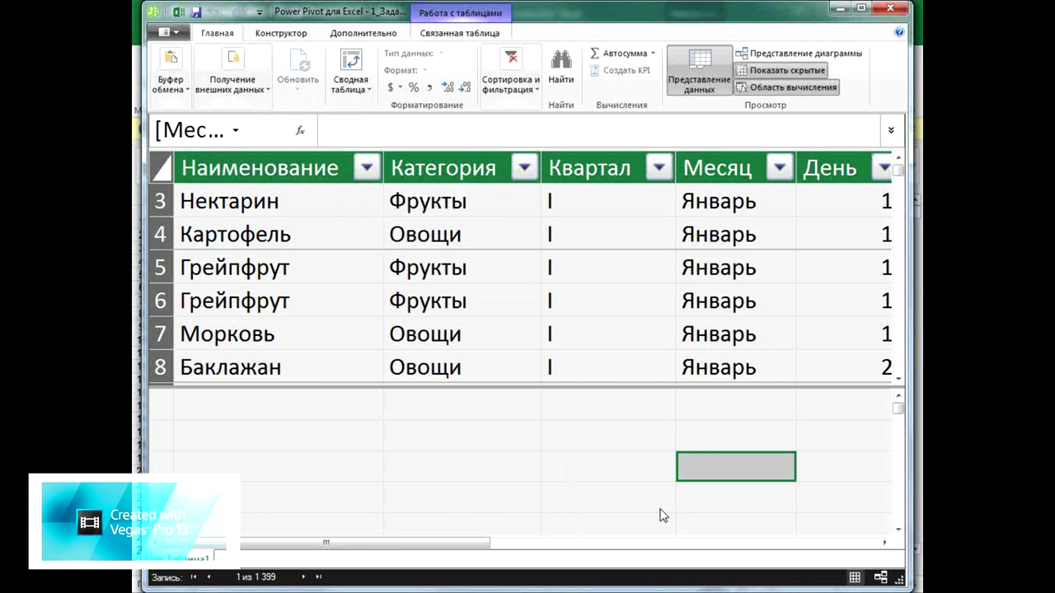
- Begin a calculated column in the first empty column of Таблица1 with a formula that references [Сумма]
left_click(884, 546)
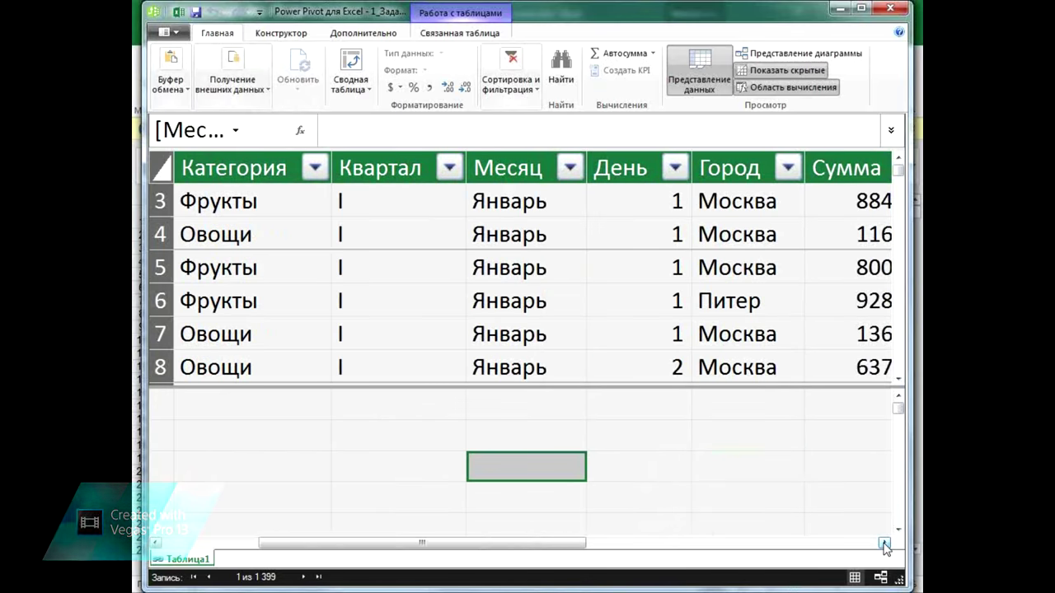
double_click(884, 545)
double_click(884, 546)
left_click(884, 545)
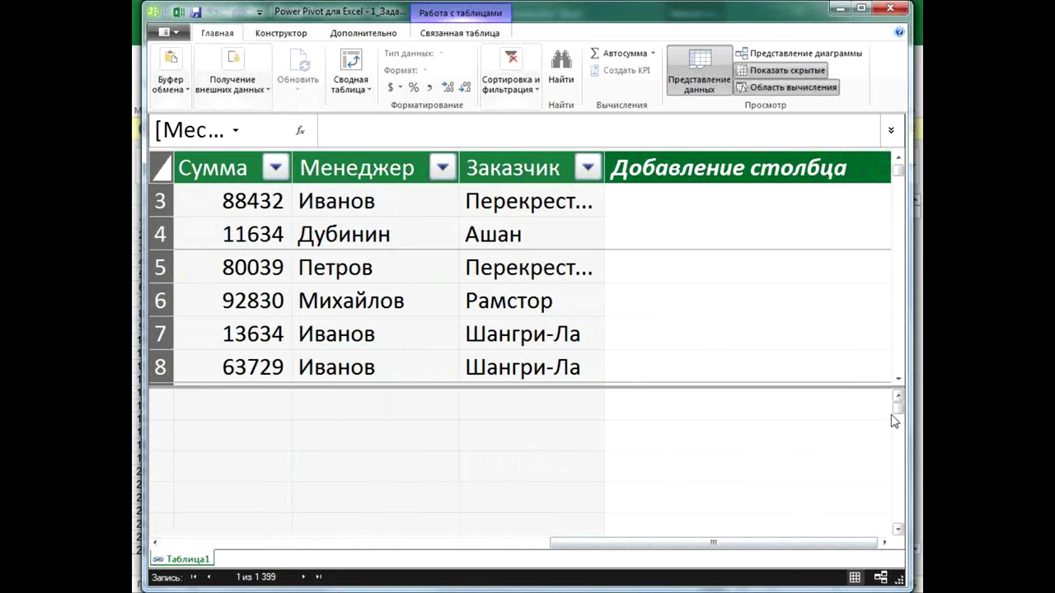
double_click(899, 163)
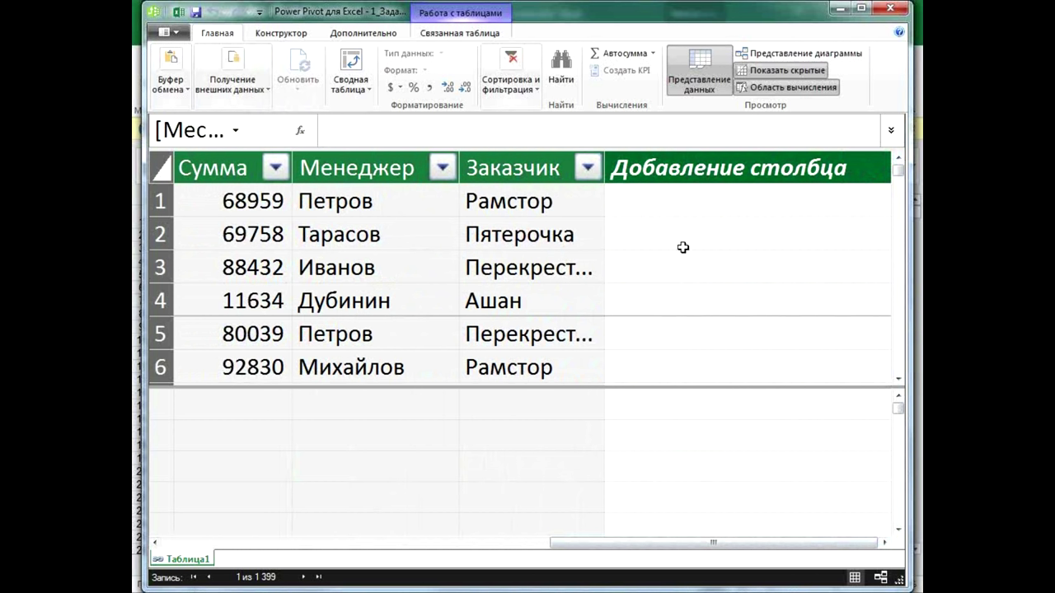
left_click(649, 202)
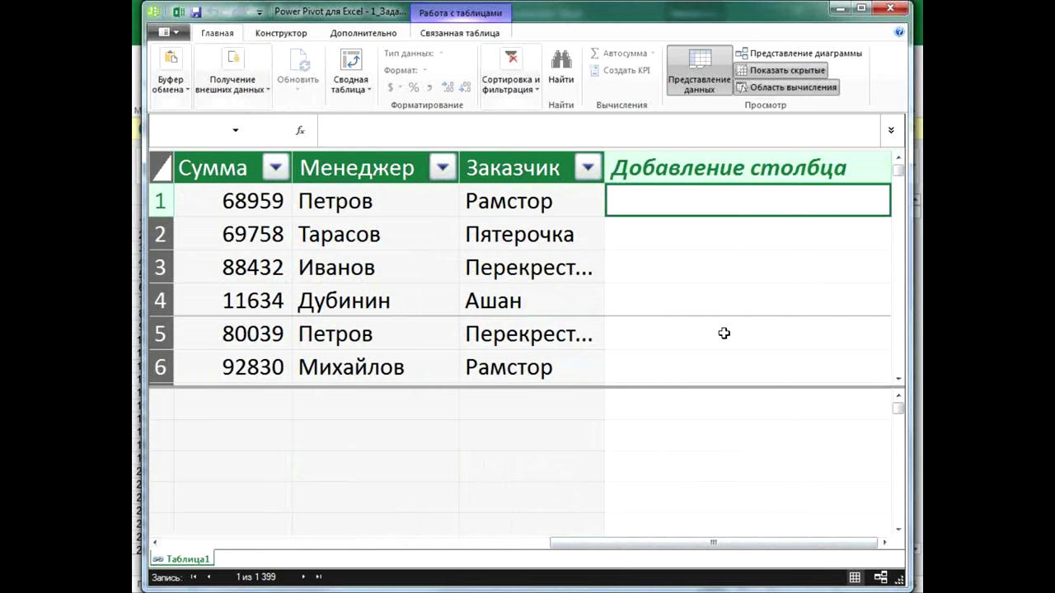
type("=")
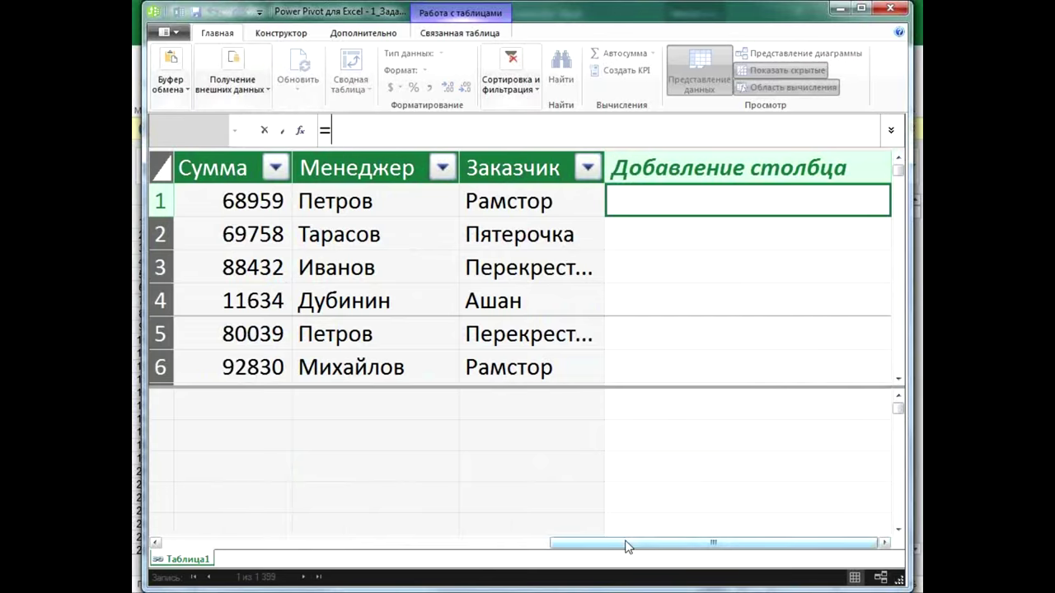
left_click_drag(627, 544, 542, 534)
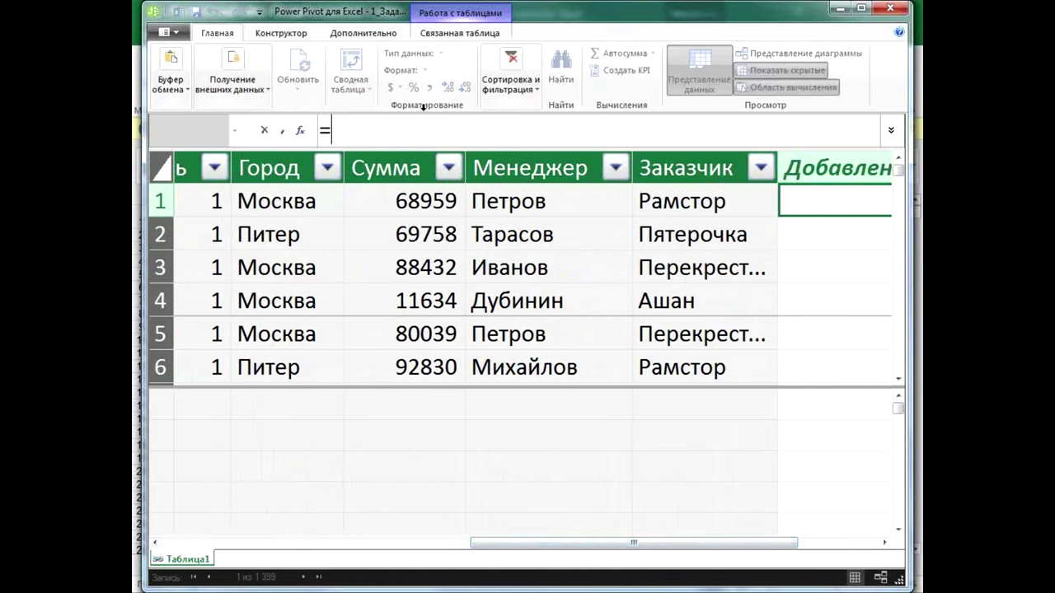
left_click(396, 200)
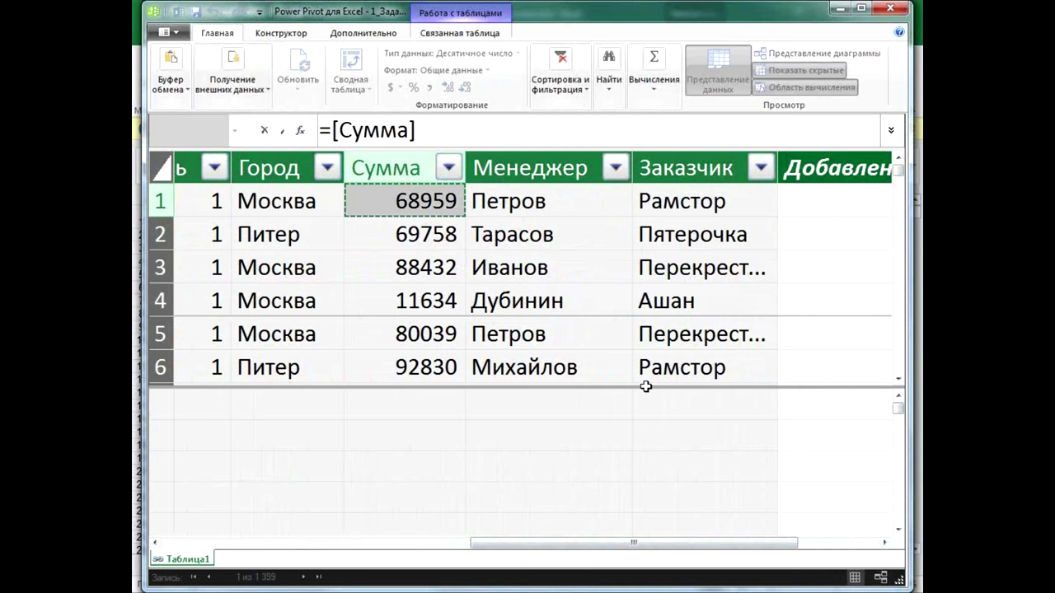
left_click_drag(675, 543, 753, 553)
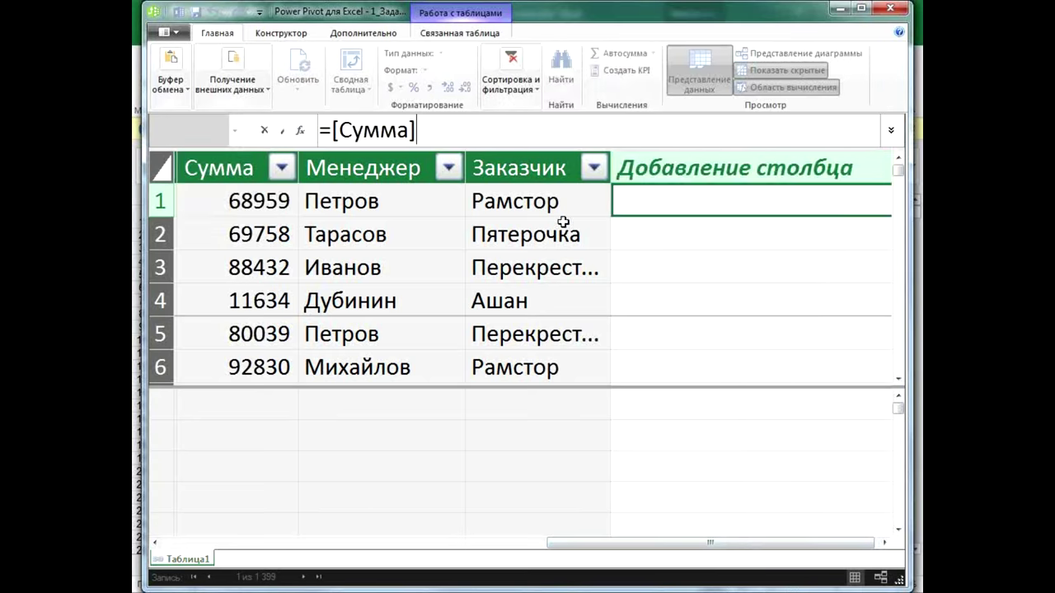
- Try to multiply [Сумма] by 18% in the new column's formula and dismiss the error
type("*18")
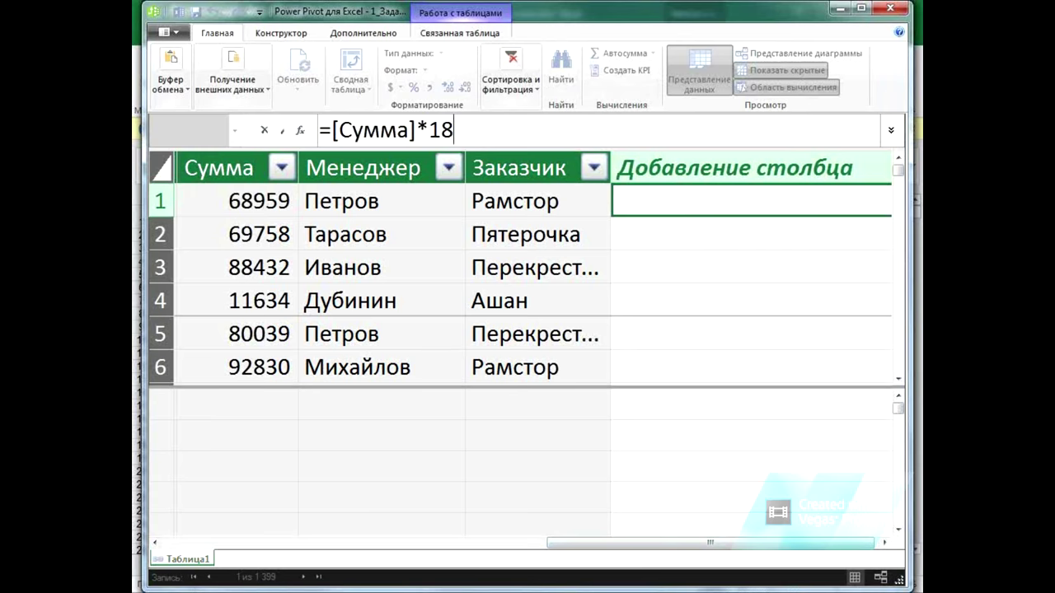
type("?")
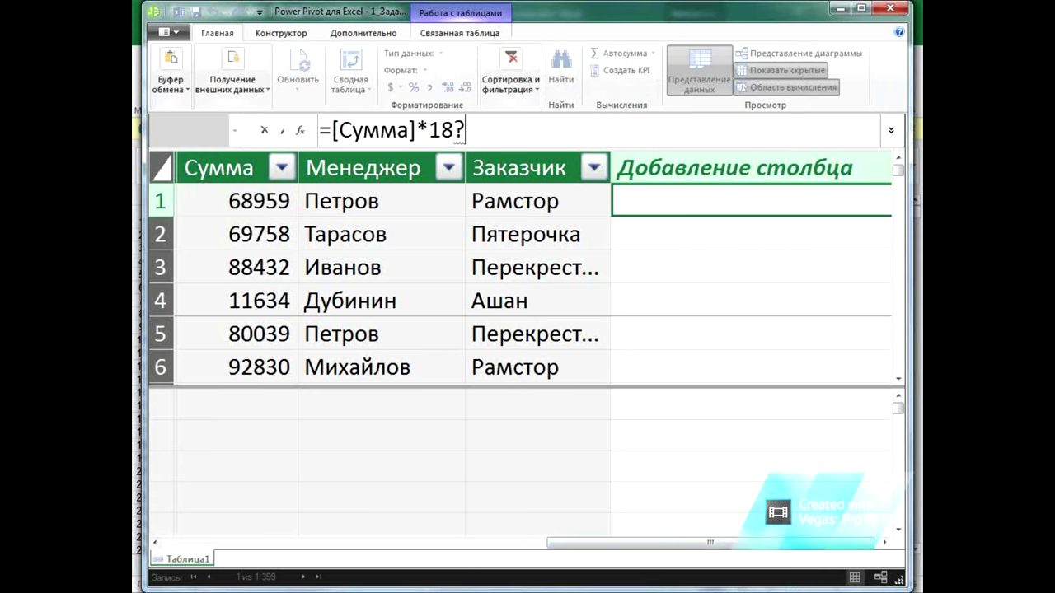
key("BackSpace")
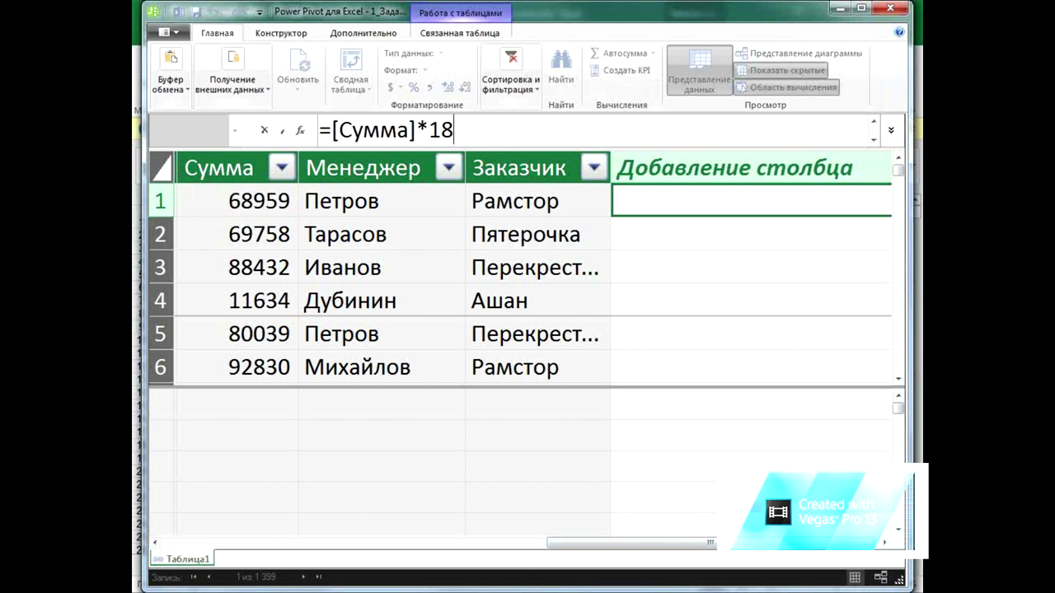
type("%")
key("Return")
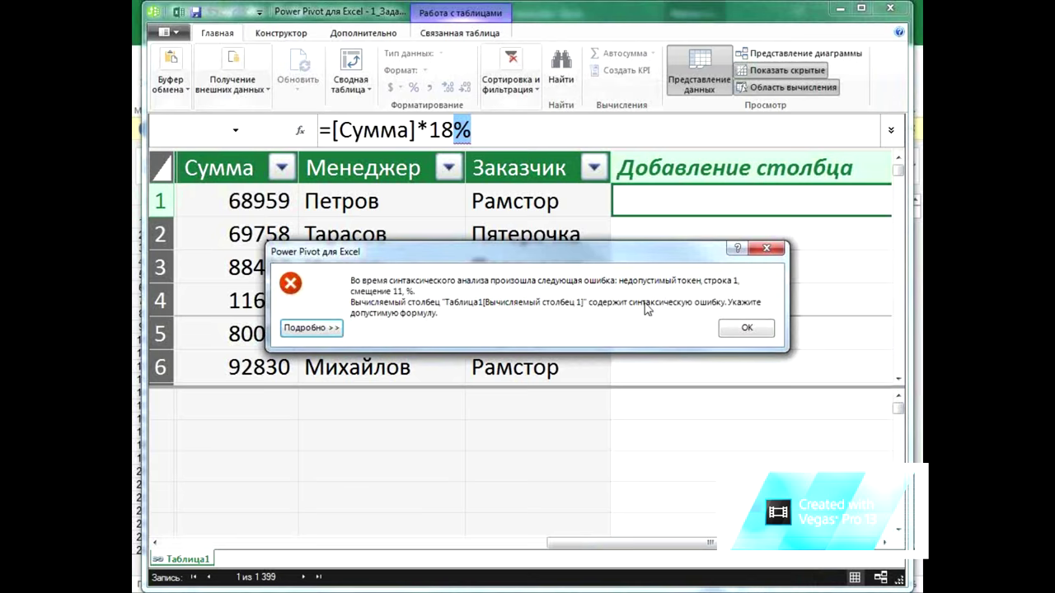
left_click(731, 330)
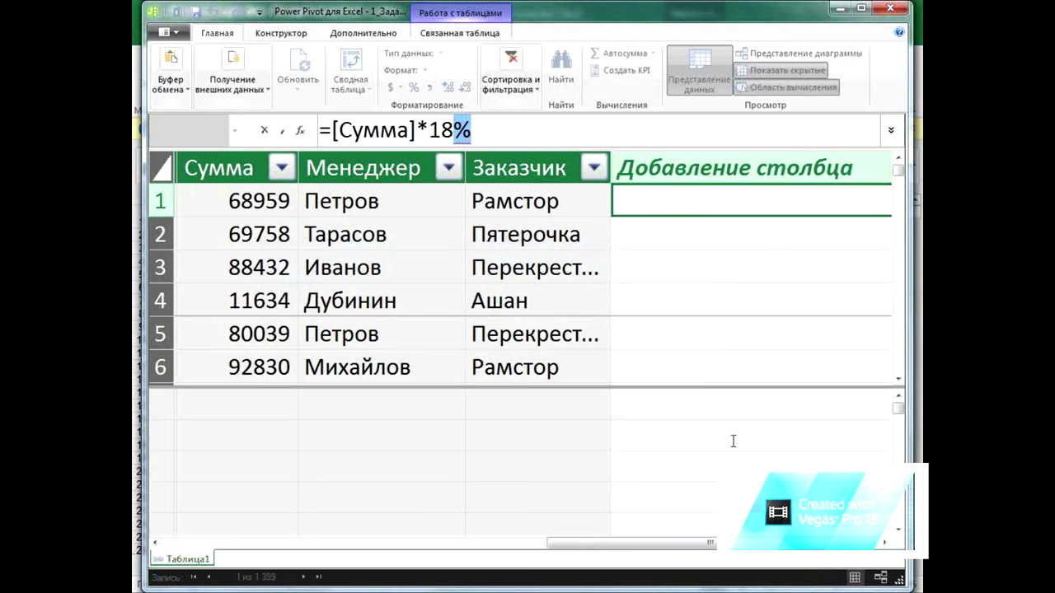
- Correct the calculated column's formula to =[Сумма]*0,18 and apply it
left_click(502, 136)
key("BackSpace")
key("BackSpace")
key("BackSpace")
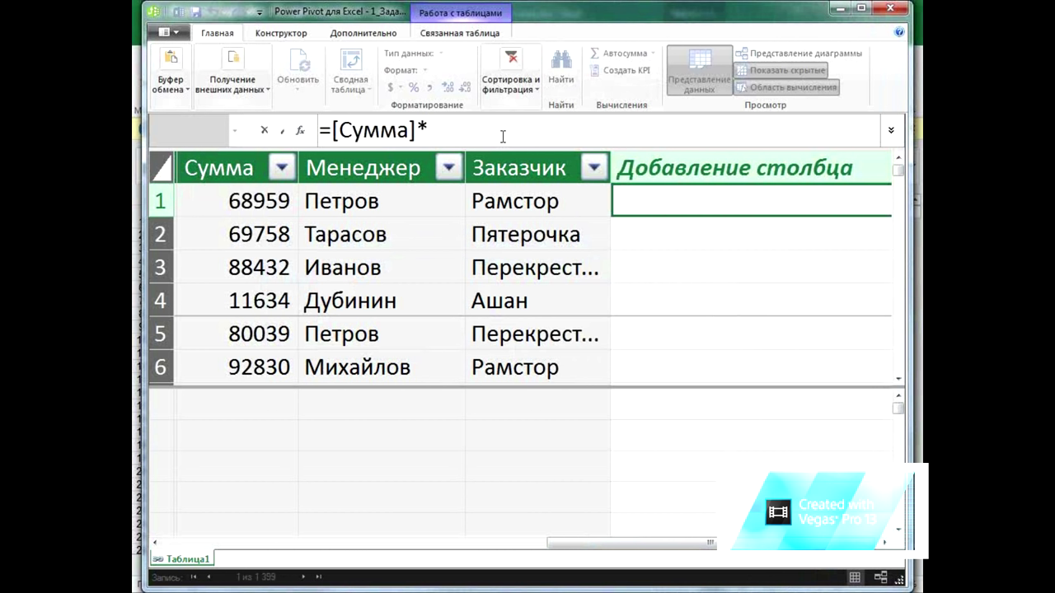
type("0,18")
key("Return")
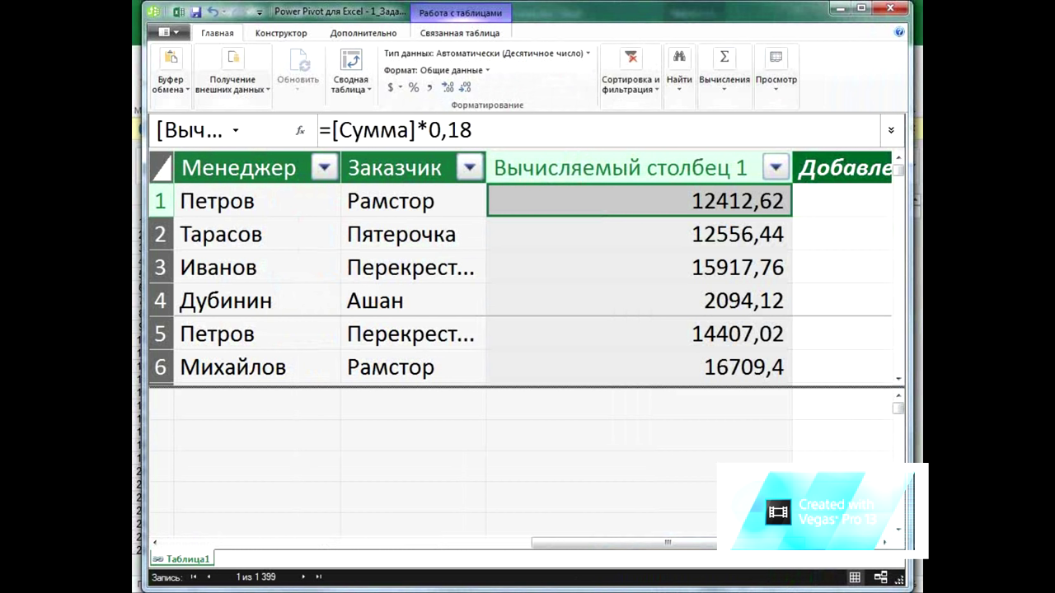
- Rename the new calculated column as НДС and narrow it to about half its width
right_click(554, 169)
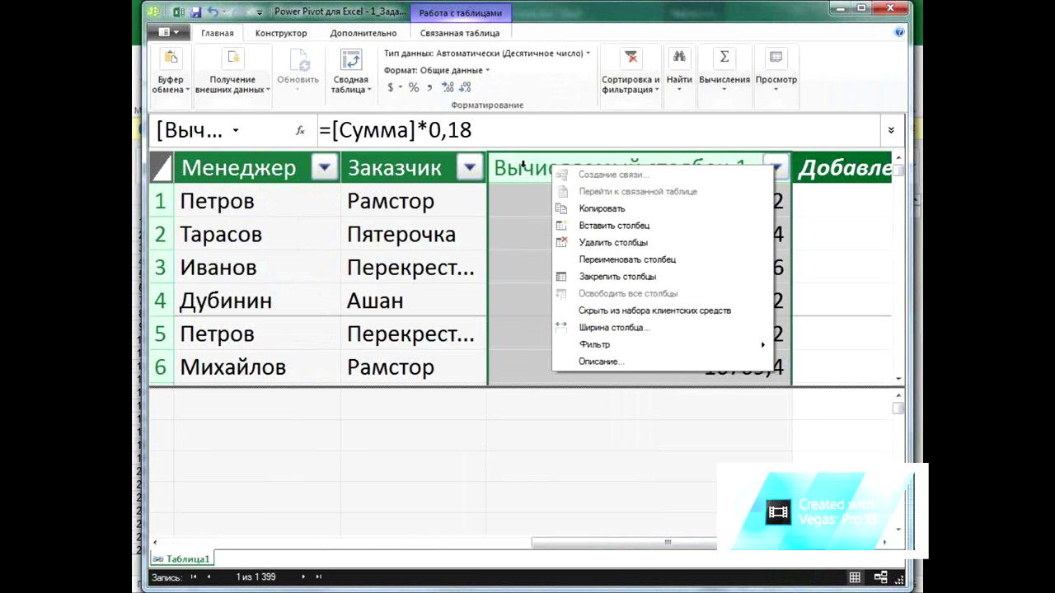
left_click(598, 258)
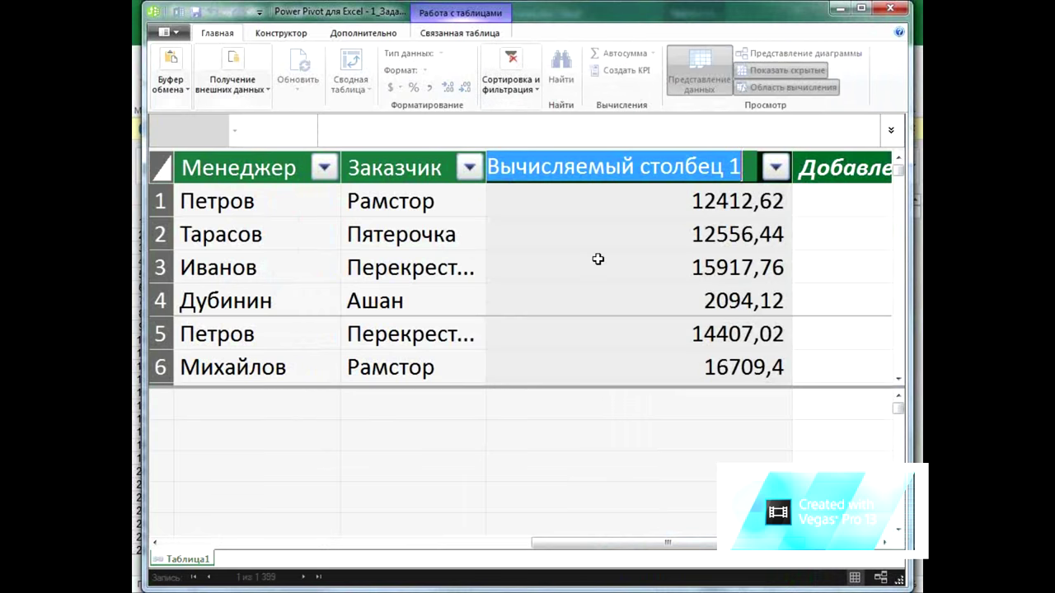
type("НДС")
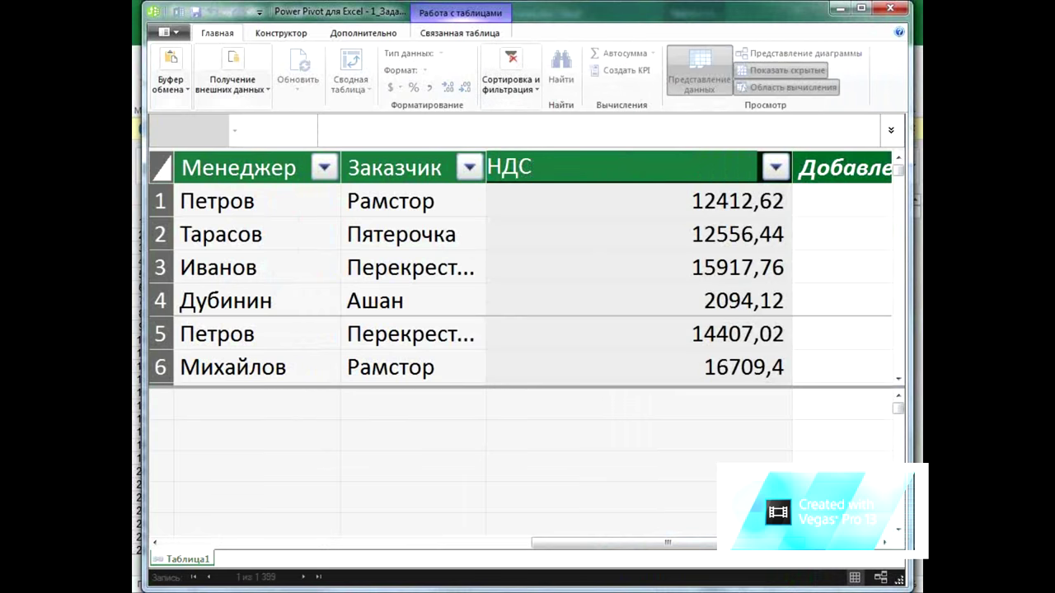
key("Return")
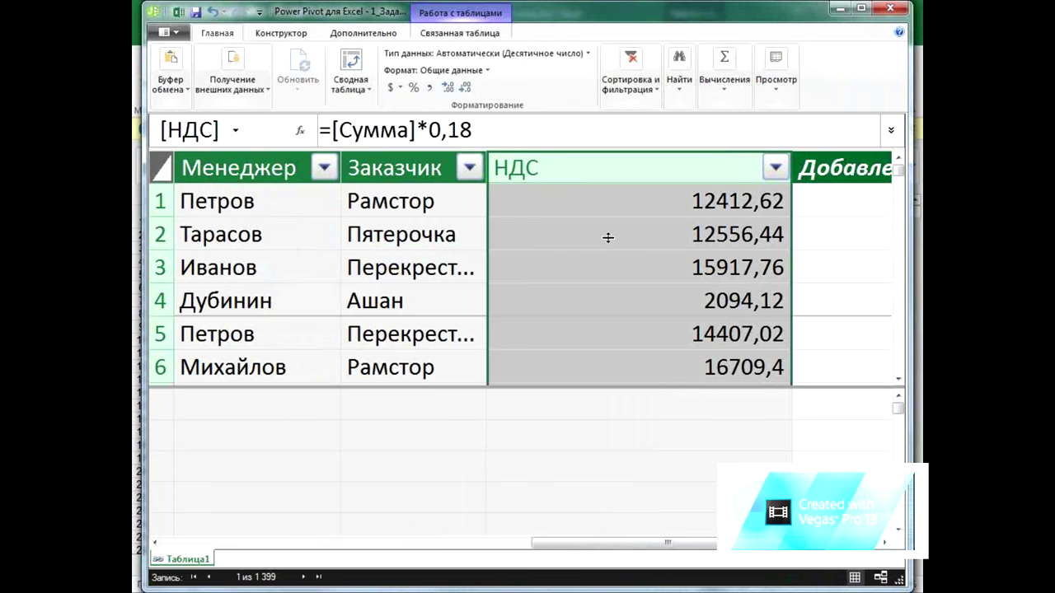
left_click_drag(789, 165, 643, 164)
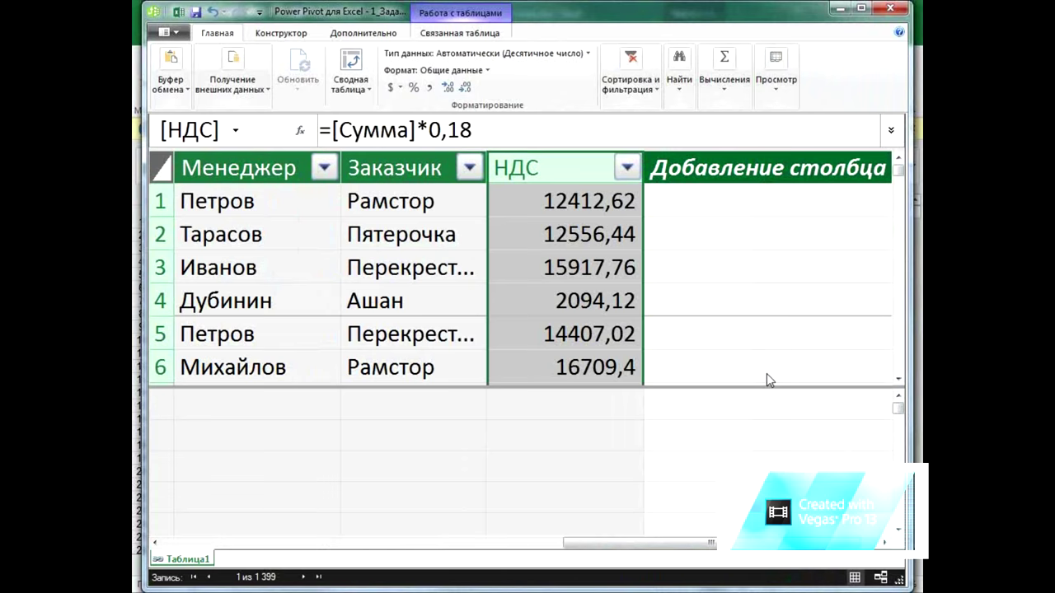
- Create a PivotTable from the Power Pivot data model on a new worksheet
left_click(781, 465)
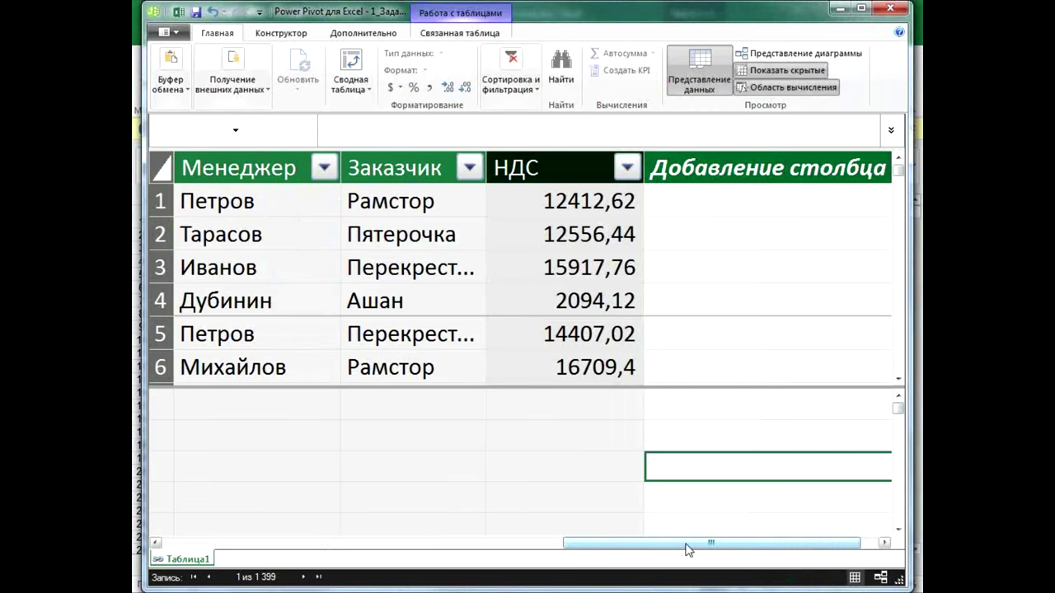
left_click_drag(688, 548, 582, 545)
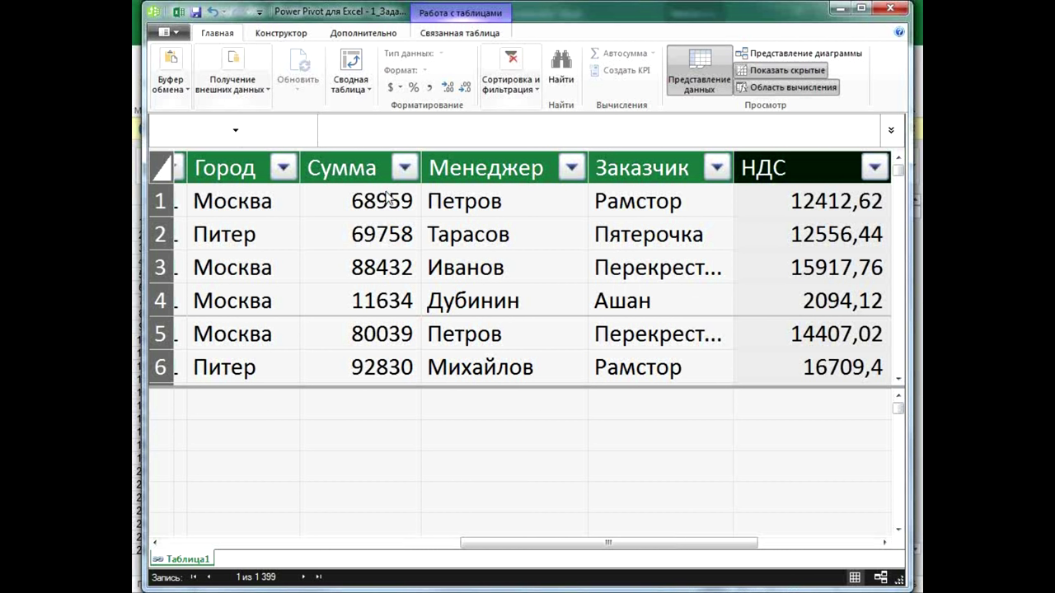
left_click(354, 63)
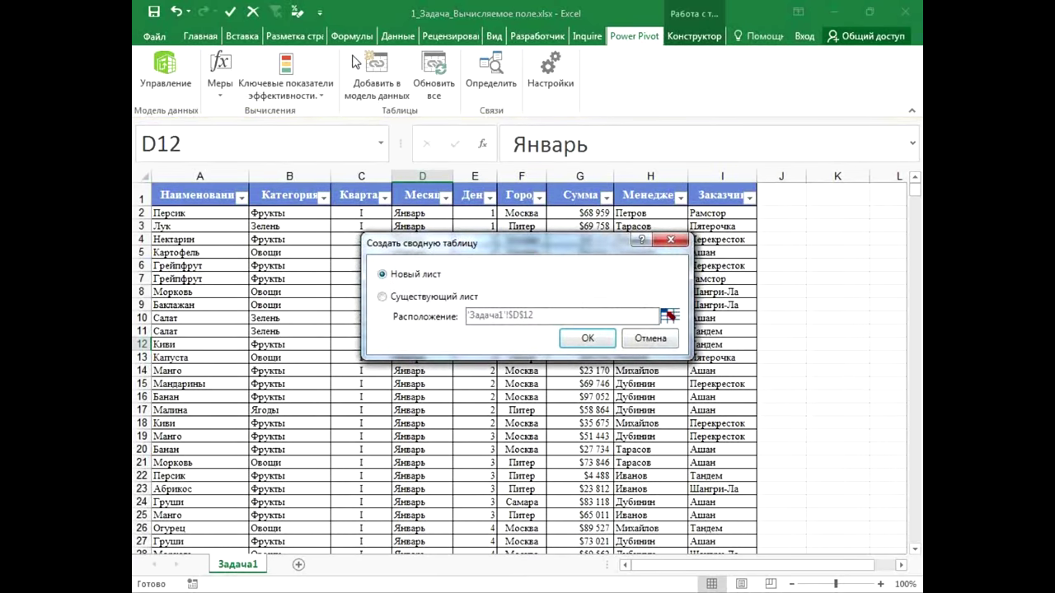
left_click(585, 345)
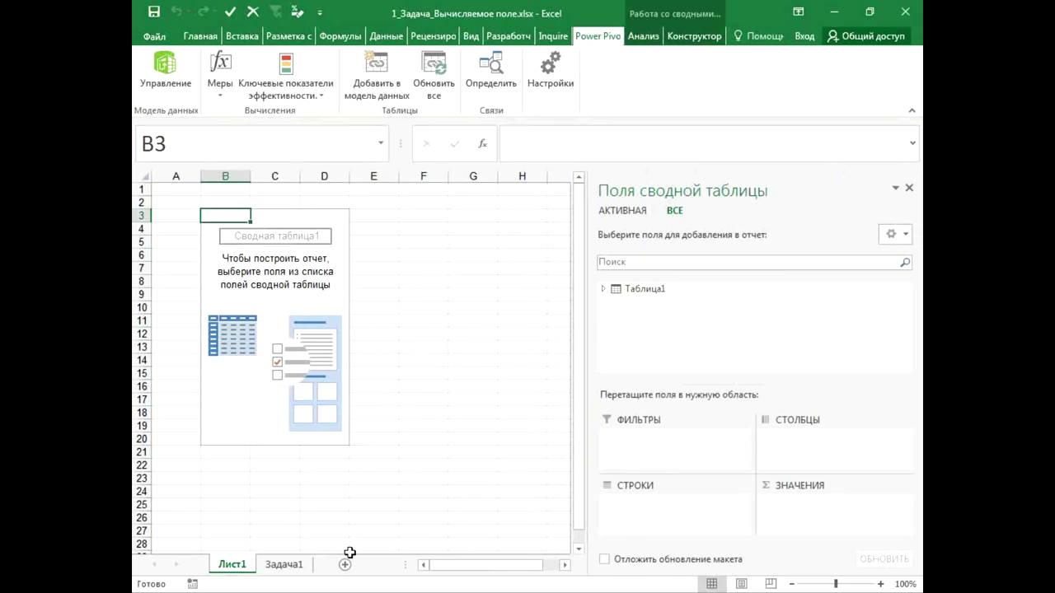
- Review the design commands of the source table on sheet Задача1, including its PivotTable command, and return to Лист1
left_click(299, 567)
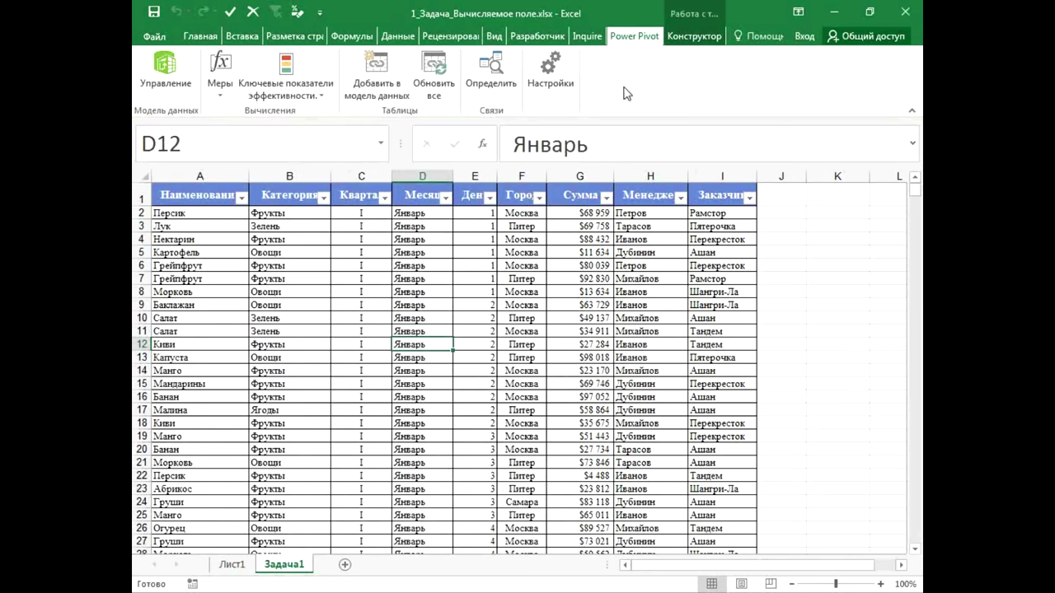
left_click(707, 39)
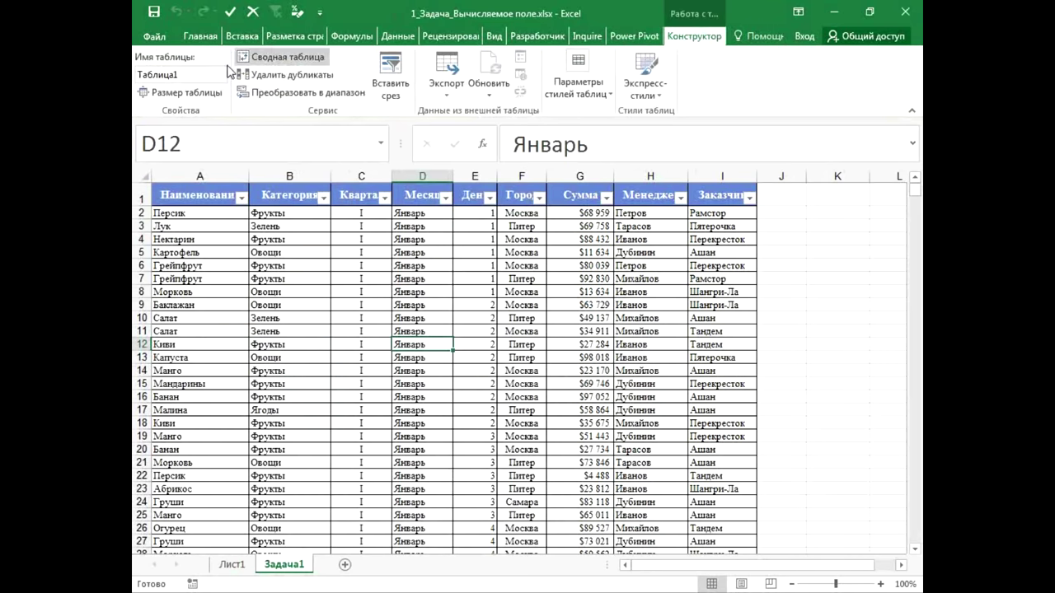
left_click(233, 565)
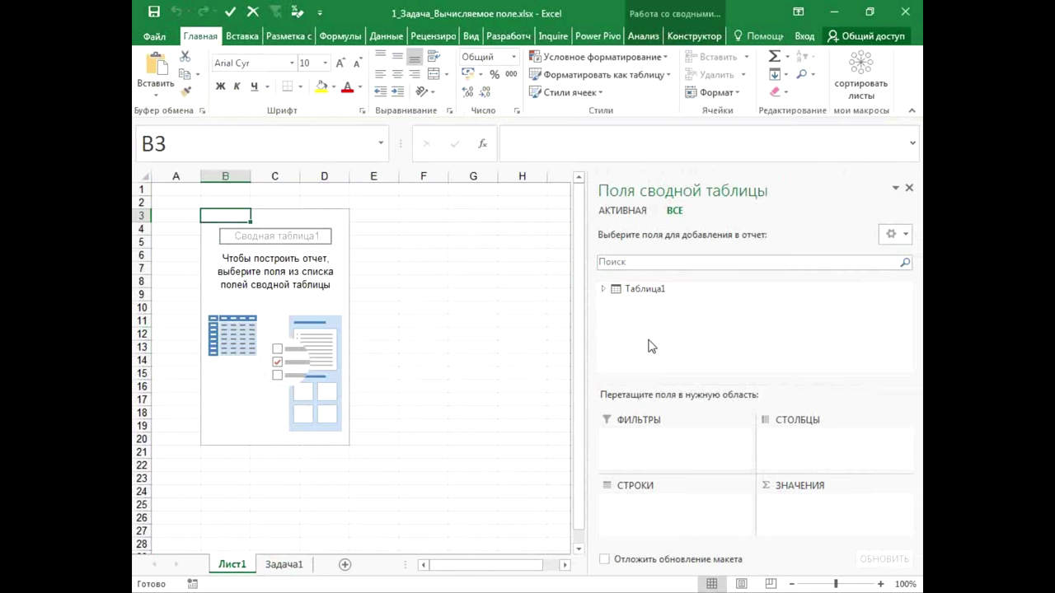
- Add Наименование from Таблица1 to the PivotTable rows, and Сумма and НДС to the values
left_click(604, 290)
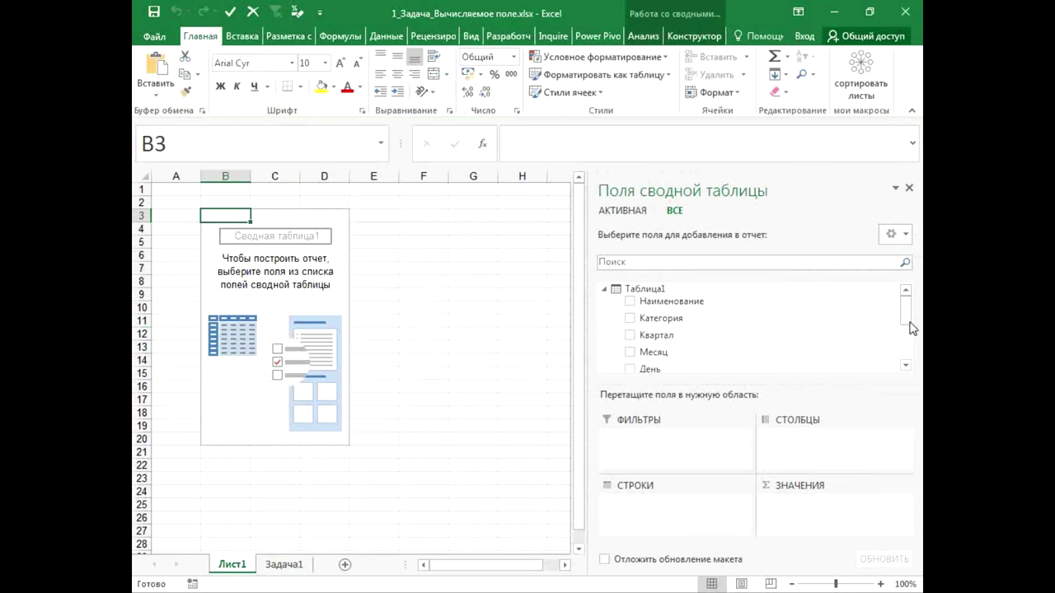
mouse_move(911, 328)
left_mouse_down()
mouse_move(912, 342)
mouse_move(907, 308)
mouse_move(909, 349)
left_mouse_up()
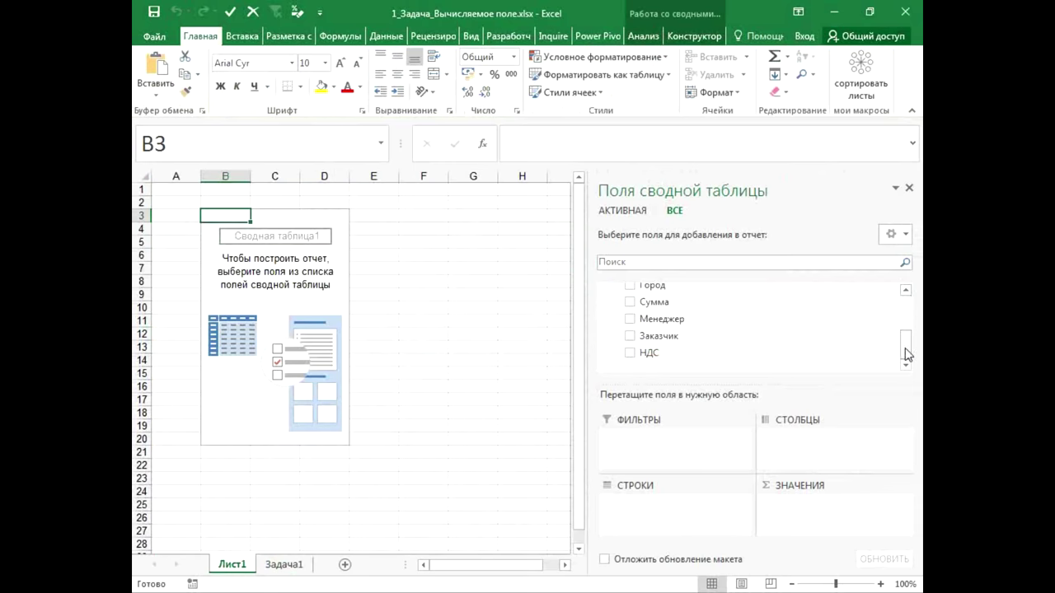
left_click_drag(907, 354, 909, 308)
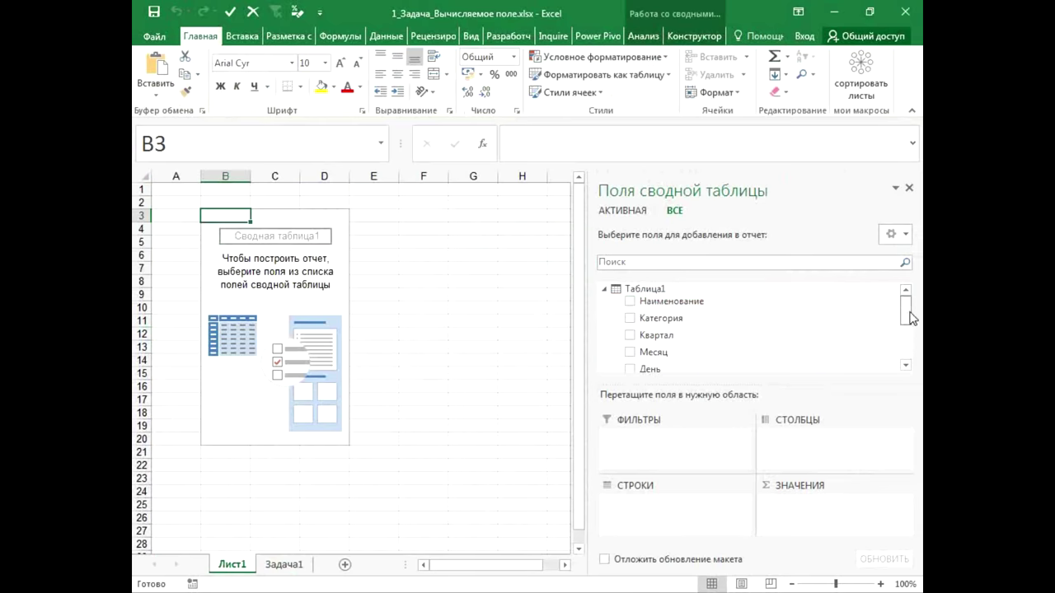
left_click(630, 302)
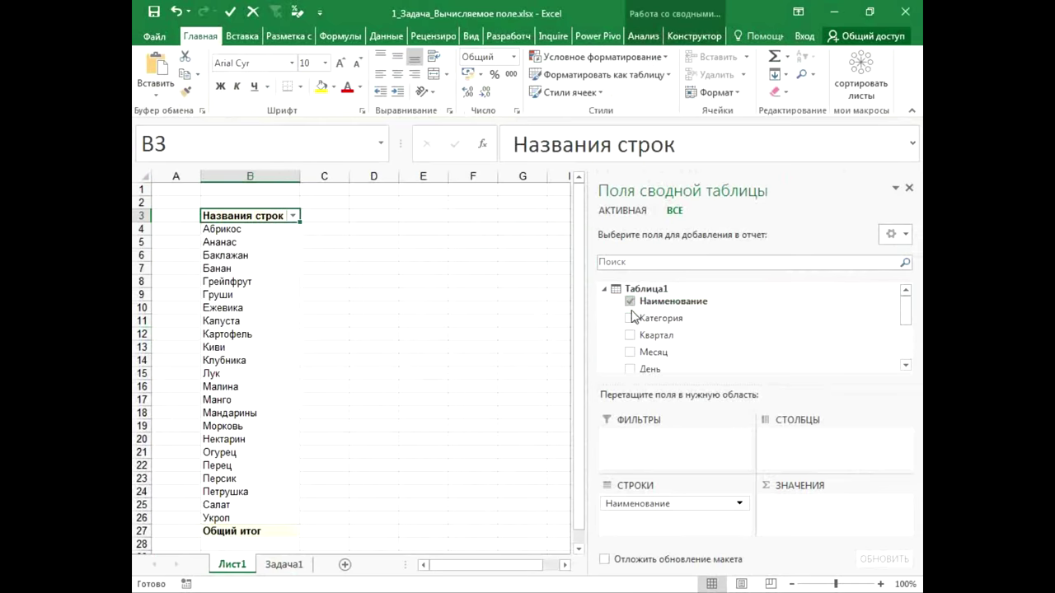
left_click_drag(906, 318, 906, 358)
left_click(631, 302)
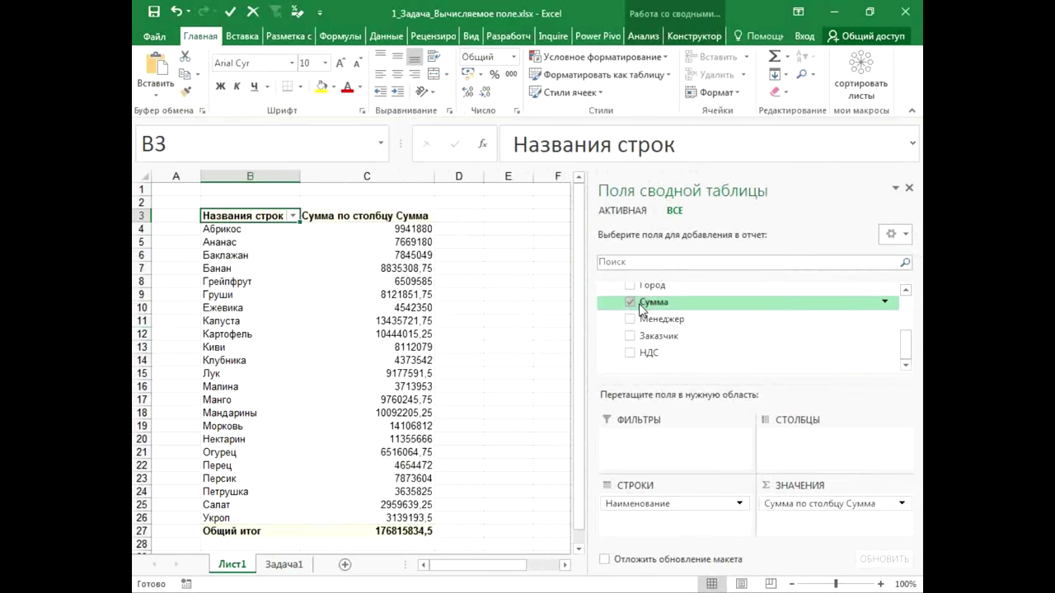
left_click(630, 353)
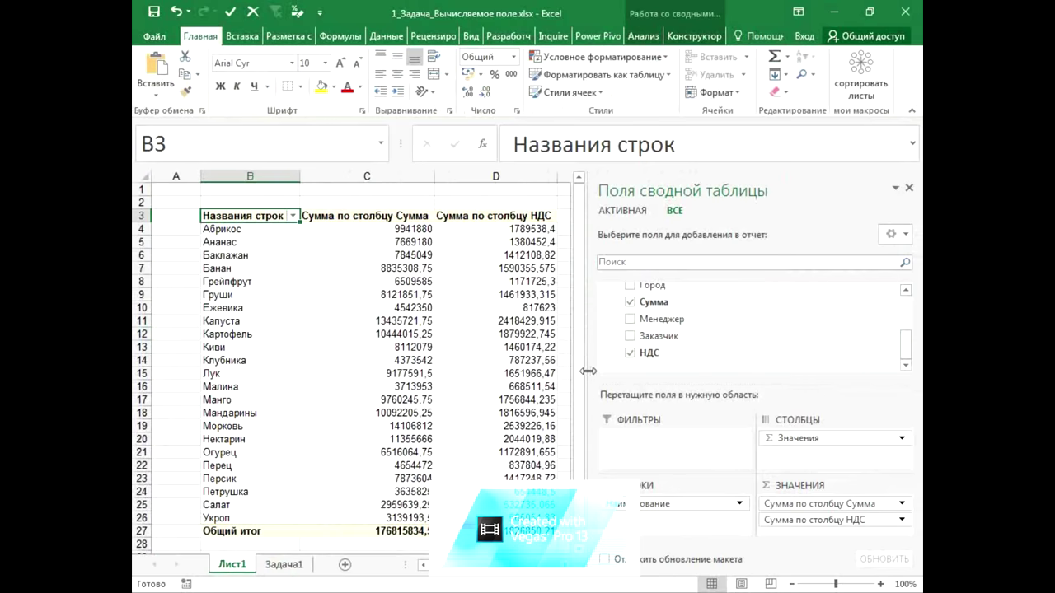
- Shrink the PivotTable field pane and deselect the PivotTable to see the whole report, and switch back to the Power Pivot window
left_click_drag(585, 371, 723, 372)
left_click(649, 367)
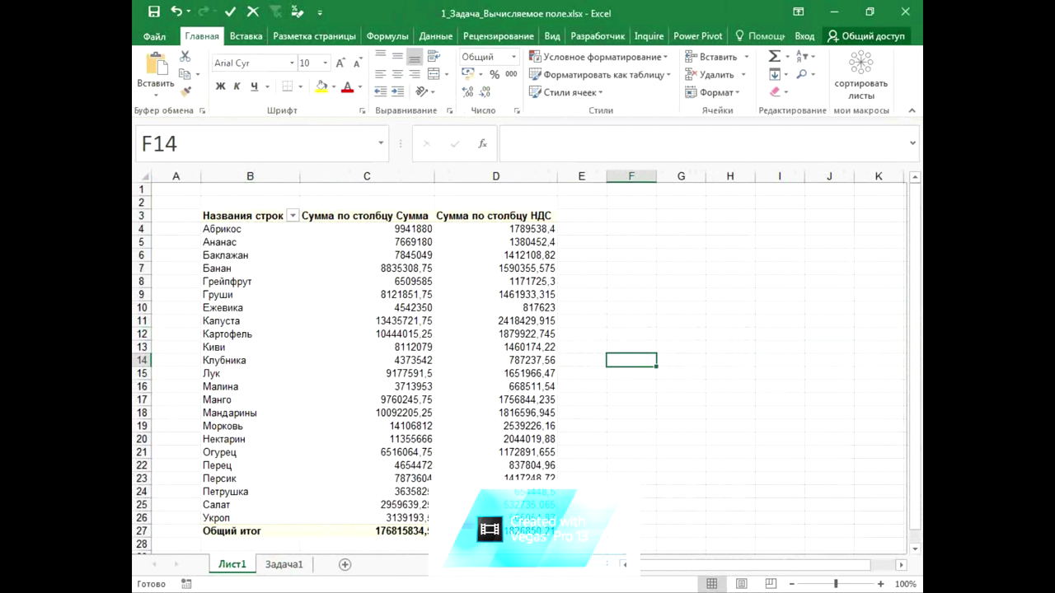
key("alt+Tab")
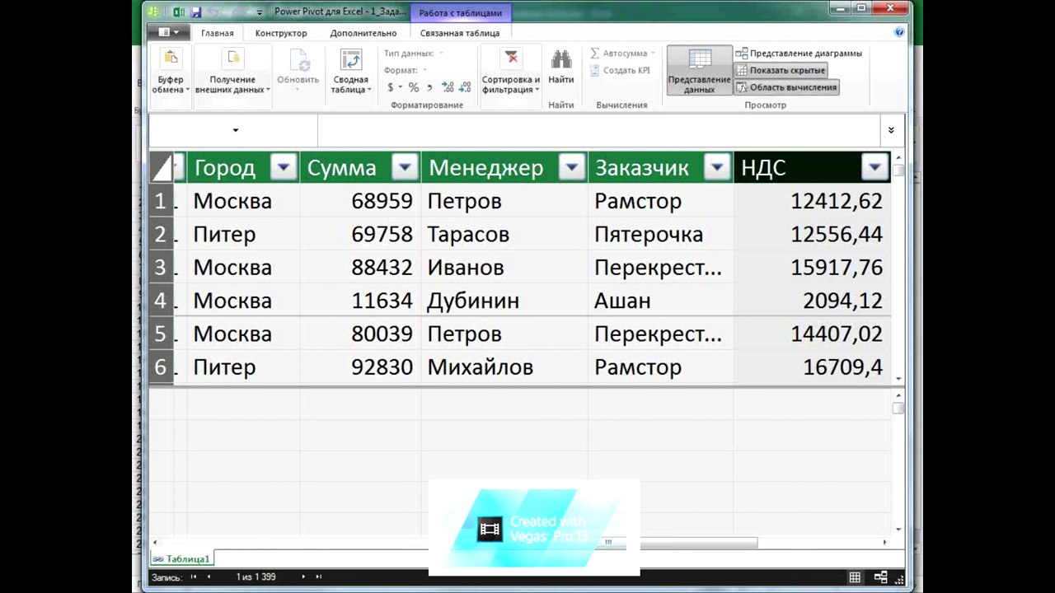
left_click(482, 342)
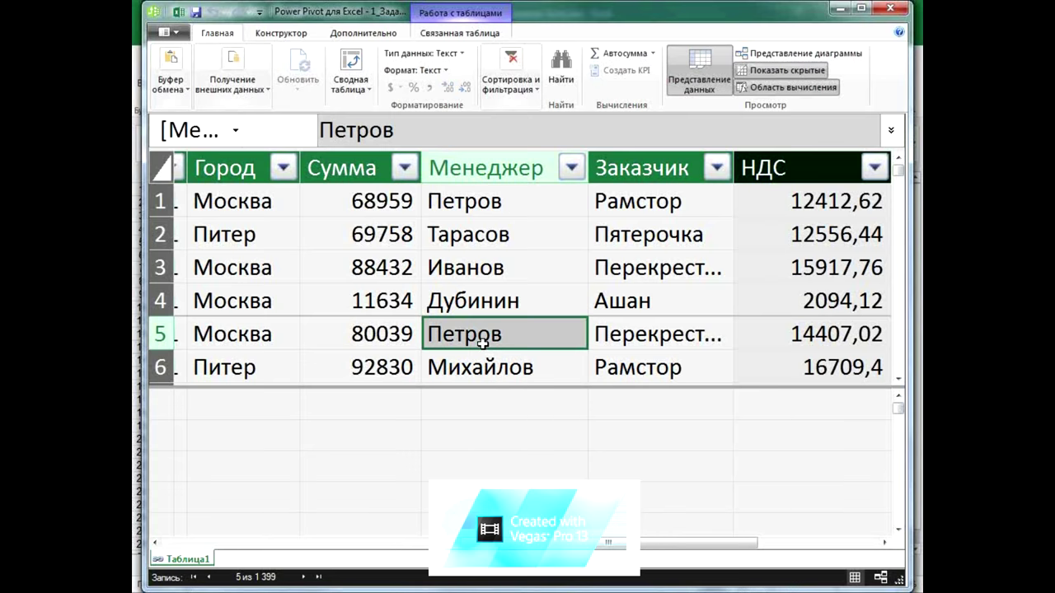
left_click(513, 264)
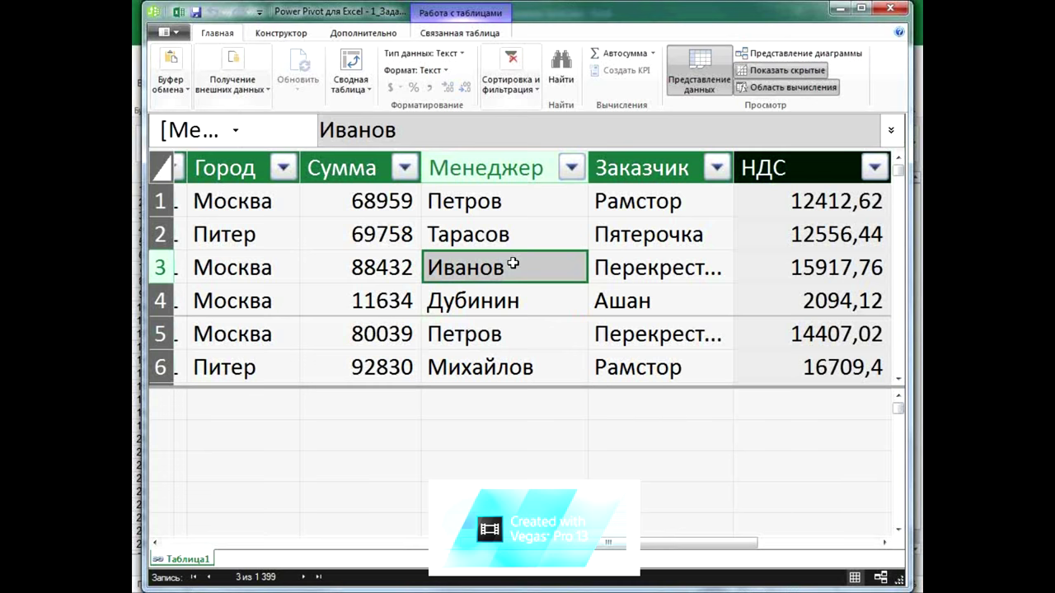
left_click(269, 36)
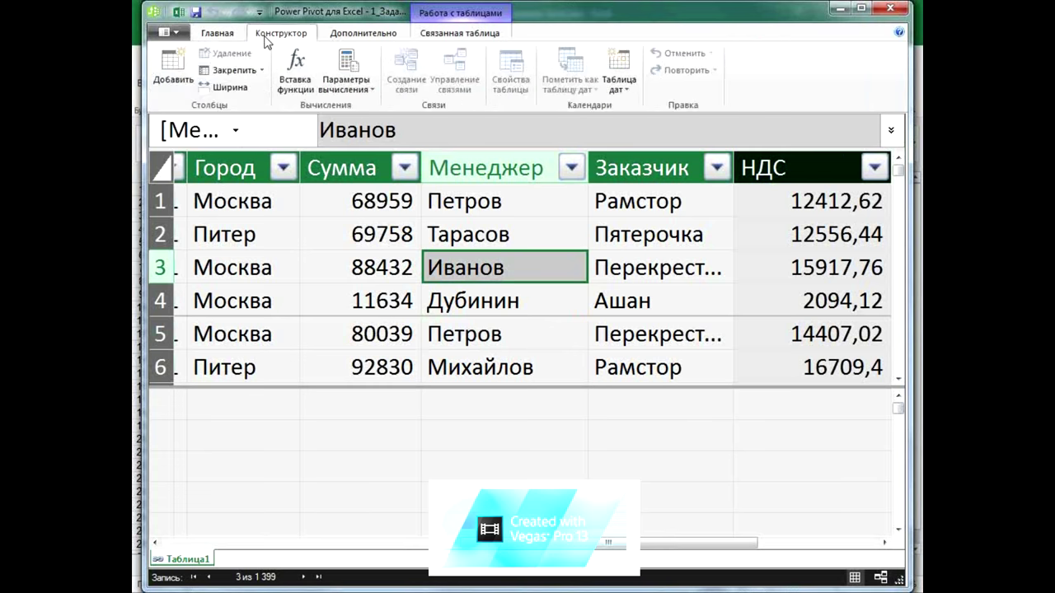
scroll(304, 37, "down", 2)
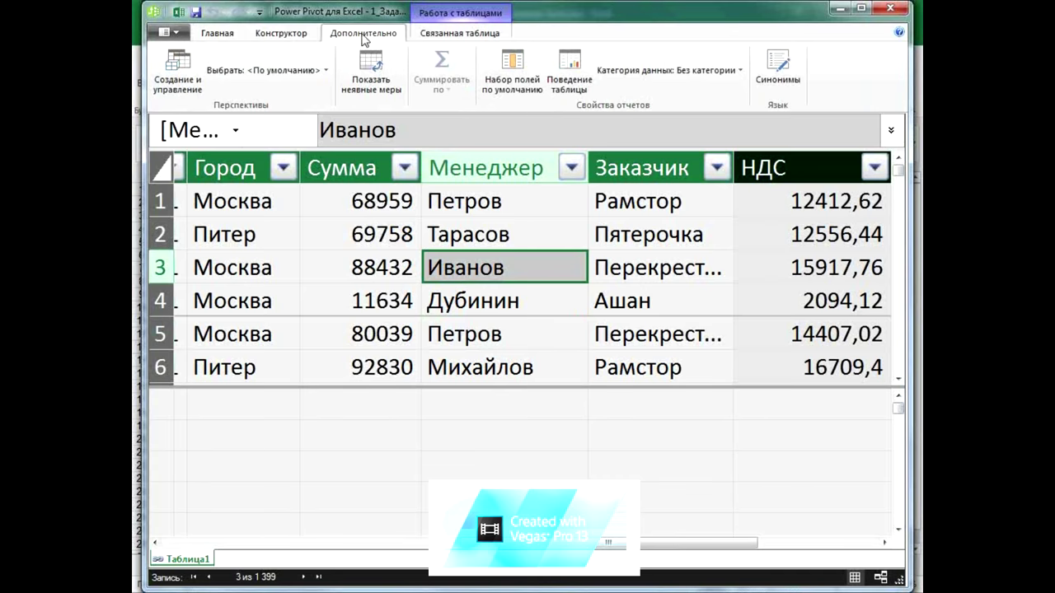
left_click(219, 35)
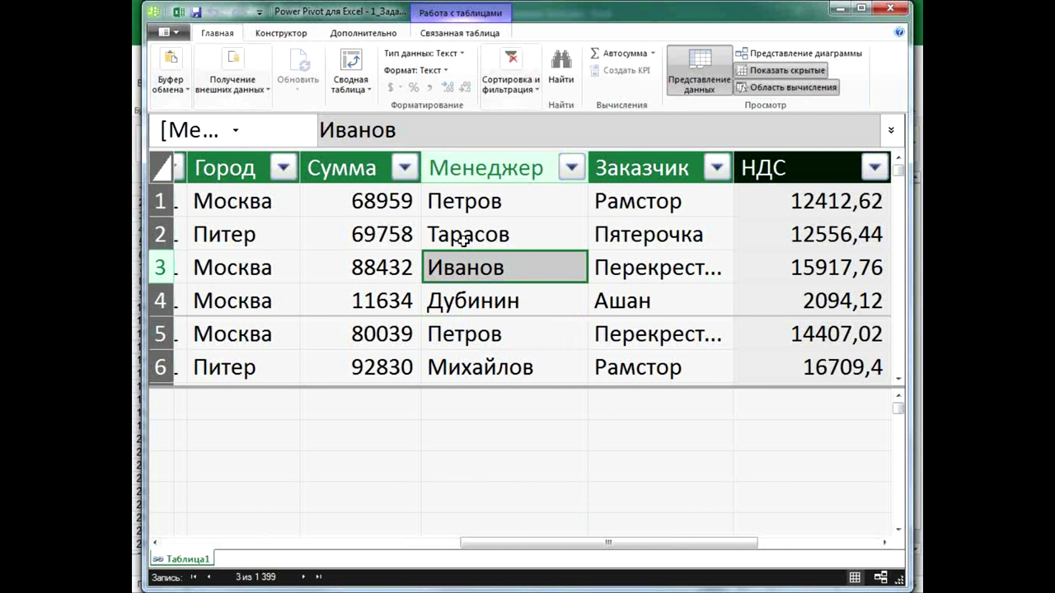
- Insert a second PivotTable from the data model, trying the existing-sheet option and clearing its location before choosing a new worksheet
left_click(337, 63)
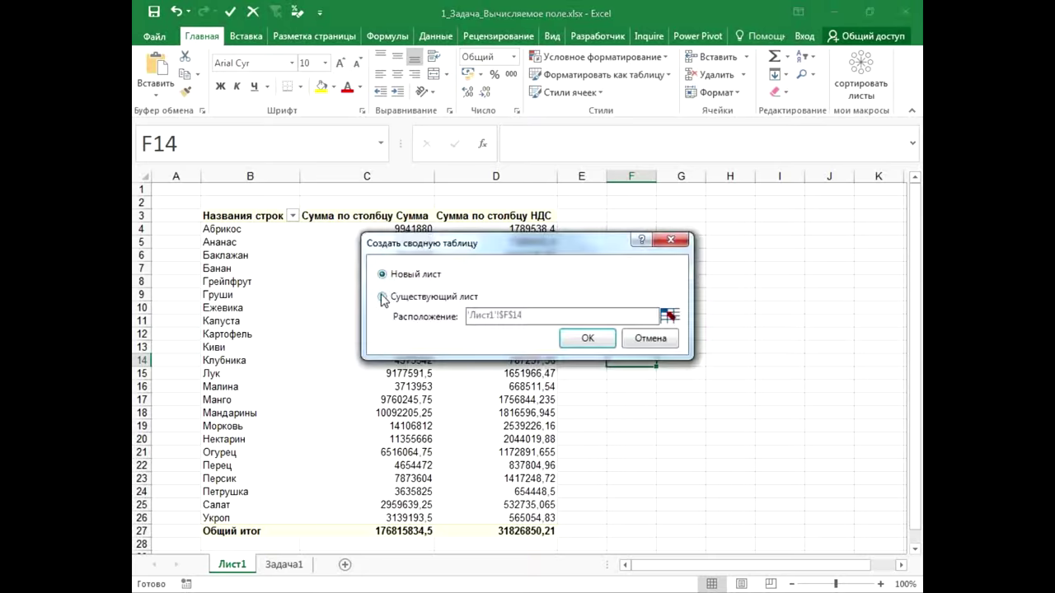
left_click(381, 298)
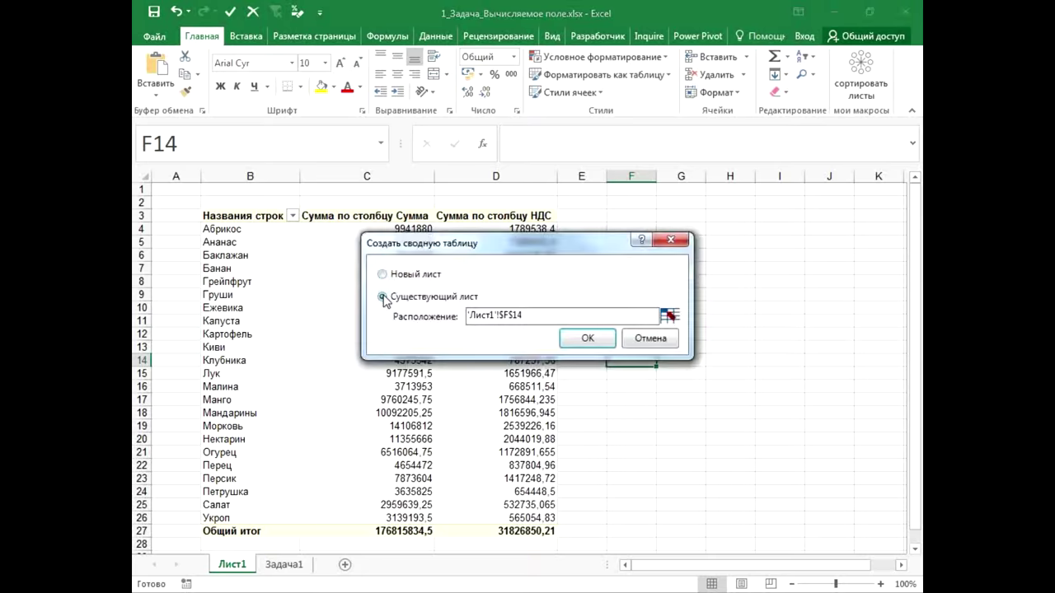
left_click(542, 319)
key("BackSpace")
key("BackSpace")
key("BackSpace")
key("BackSpace")
key("BackSpace")
key("BackSpace")
key("BackSpace")
key("BackSpace")
key("BackSpace")
key("BackSpace")
key("BackSpace")
key("BackSpace")
key("BackSpace")
left_click_drag(486, 243, 631, 184)
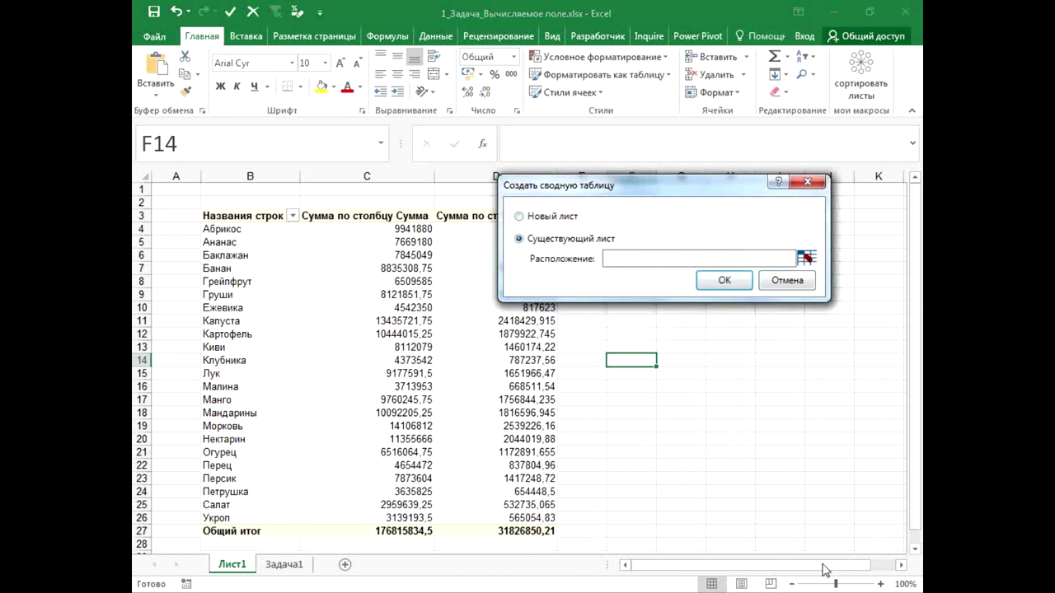
left_click(519, 217)
left_click(710, 283)
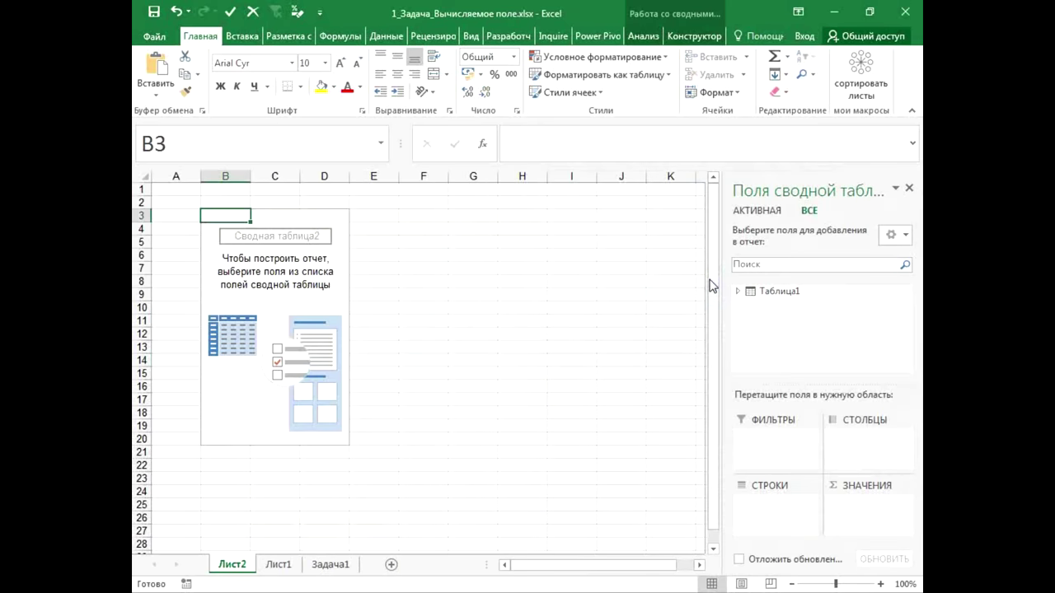
- Put Менеджер in the PivotTable rows, removing the Наименование field added first, and add Сумма and НДС to the values
left_click(737, 291)
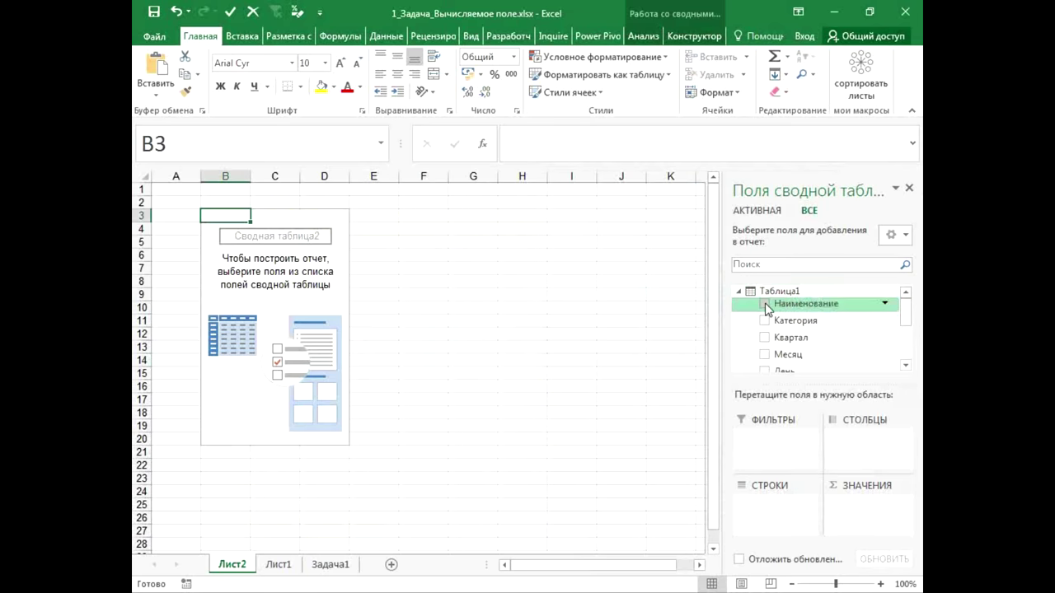
left_click(765, 304)
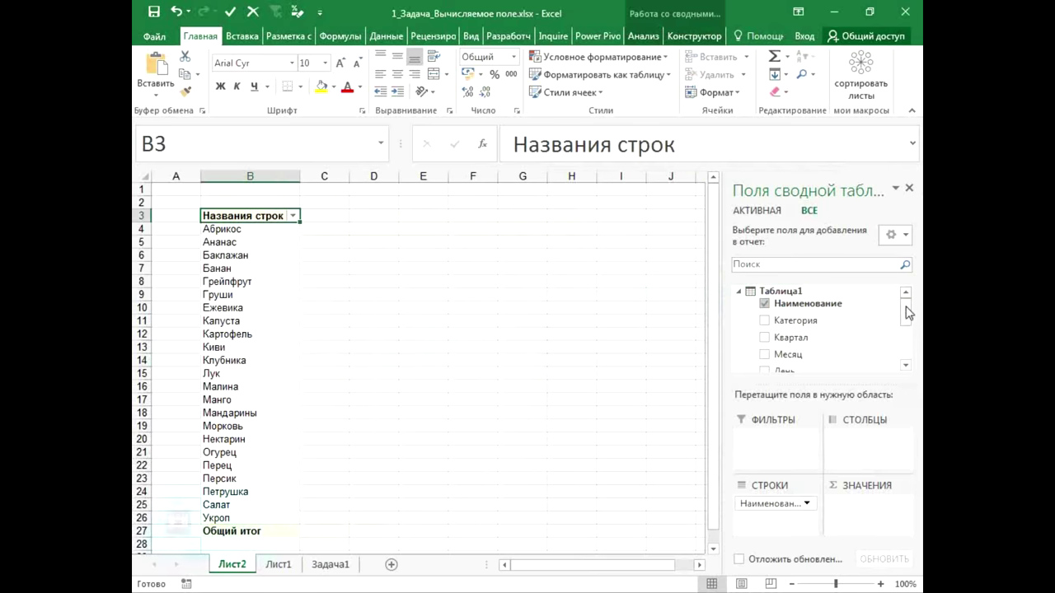
left_click_drag(905, 313, 906, 344)
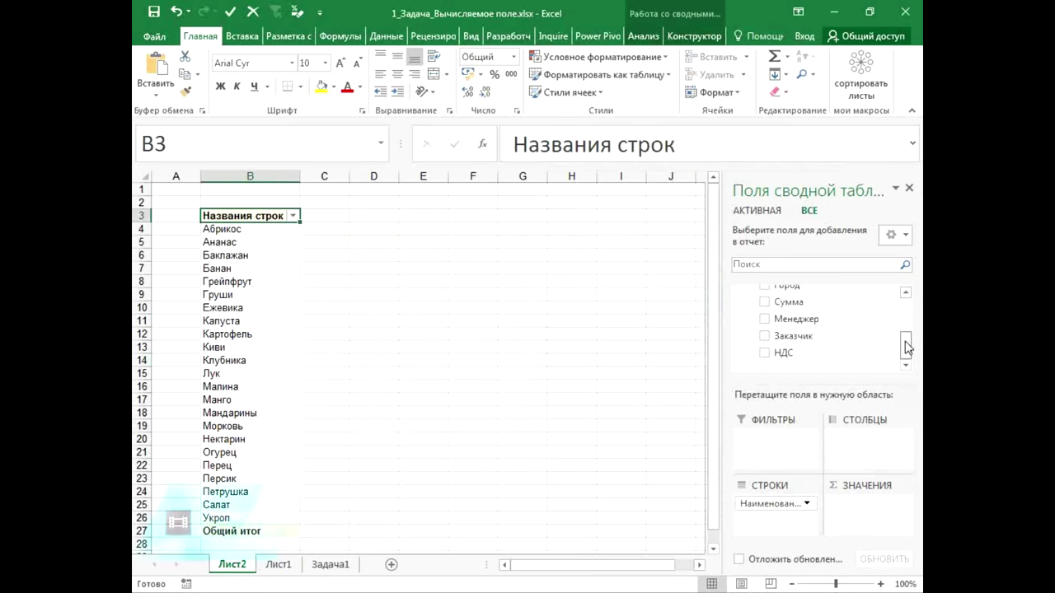
left_click(764, 318)
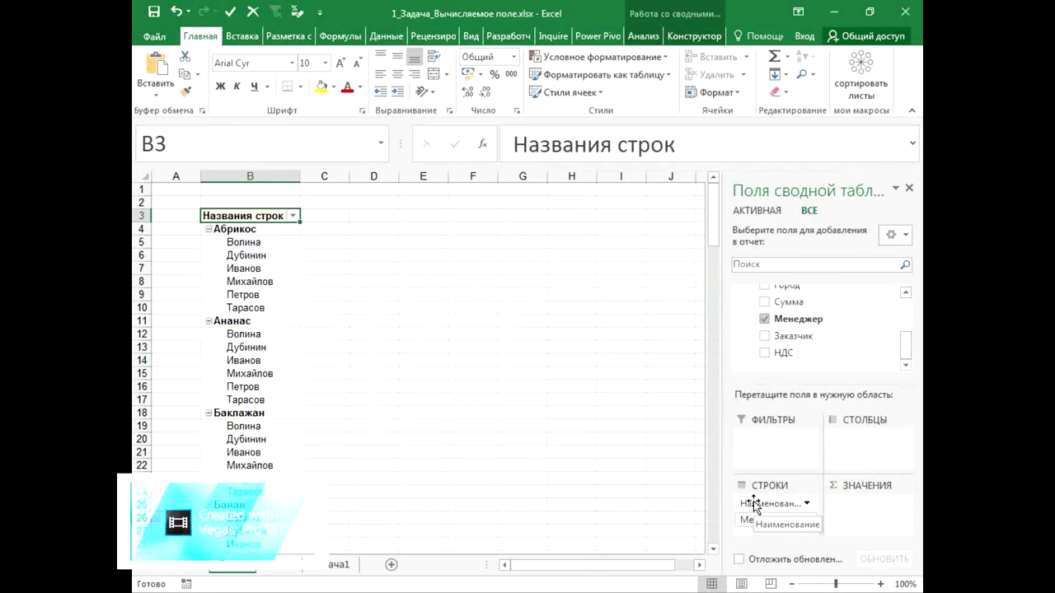
left_click_drag(754, 506, 596, 454)
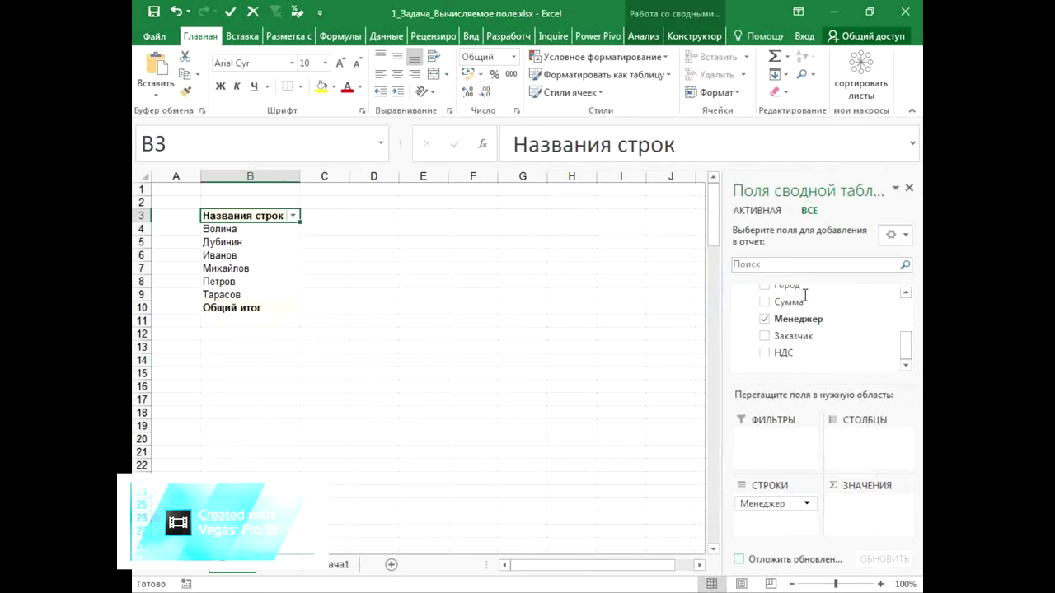
left_click(765, 302)
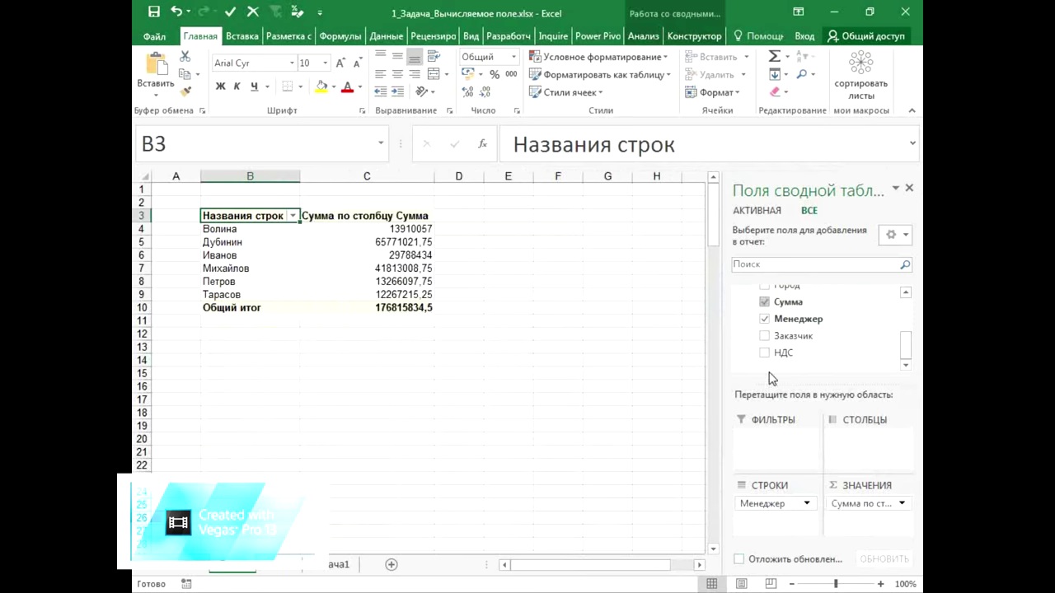
left_click(763, 352)
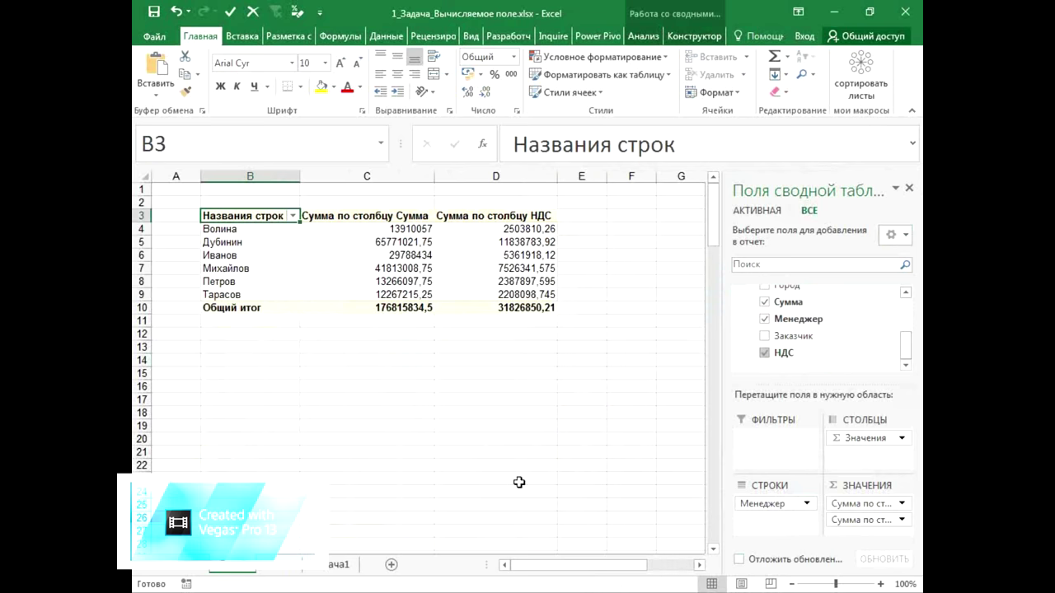
- Select empty cell B17 below the manager report and return to the Power Pivot window
left_click(249, 464)
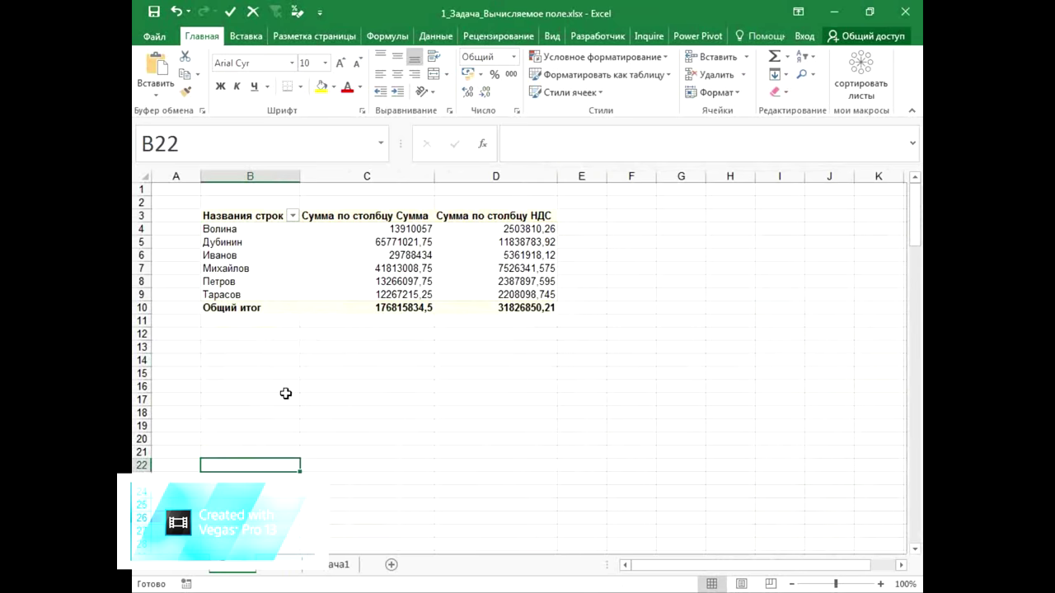
key("Up")
key("Up")
key("Up")
key("Up")
key("Up")
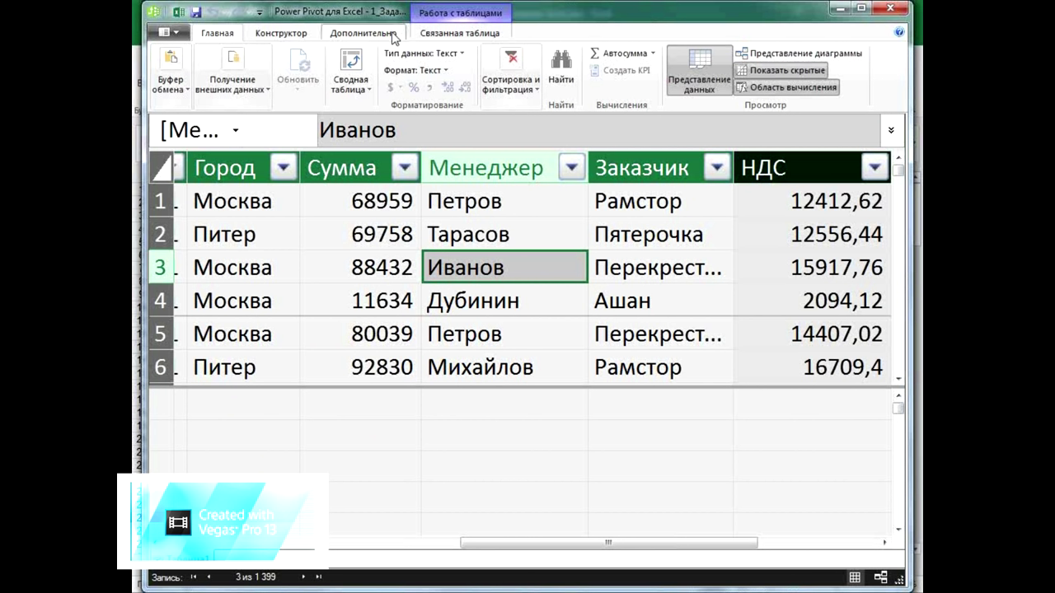
- Create another PivotTable from the data model on the existing sheet Лист2, replacing its location with cell B21
left_click(351, 59)
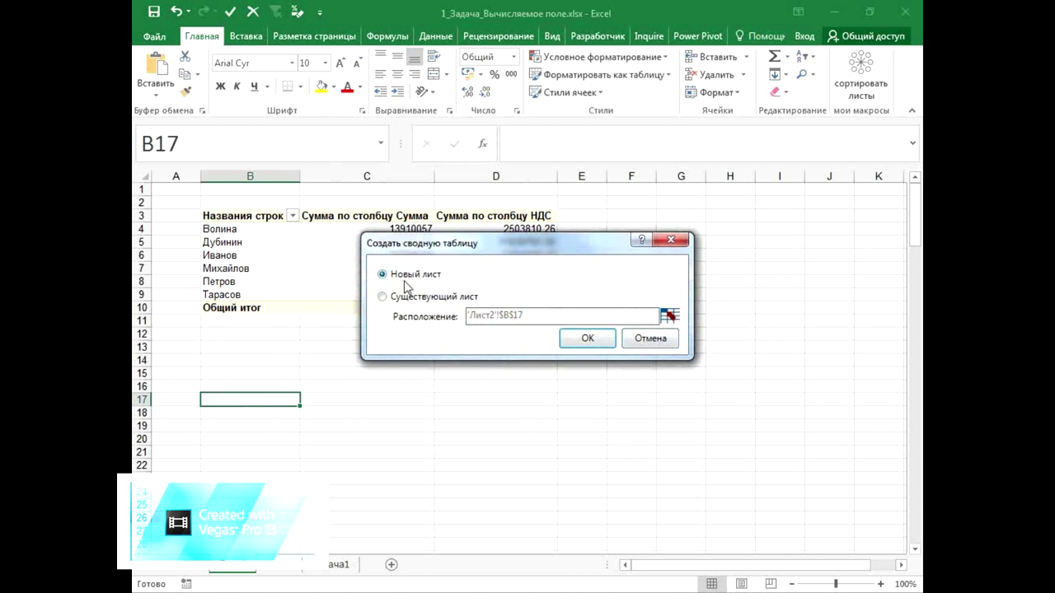
left_click(382, 297)
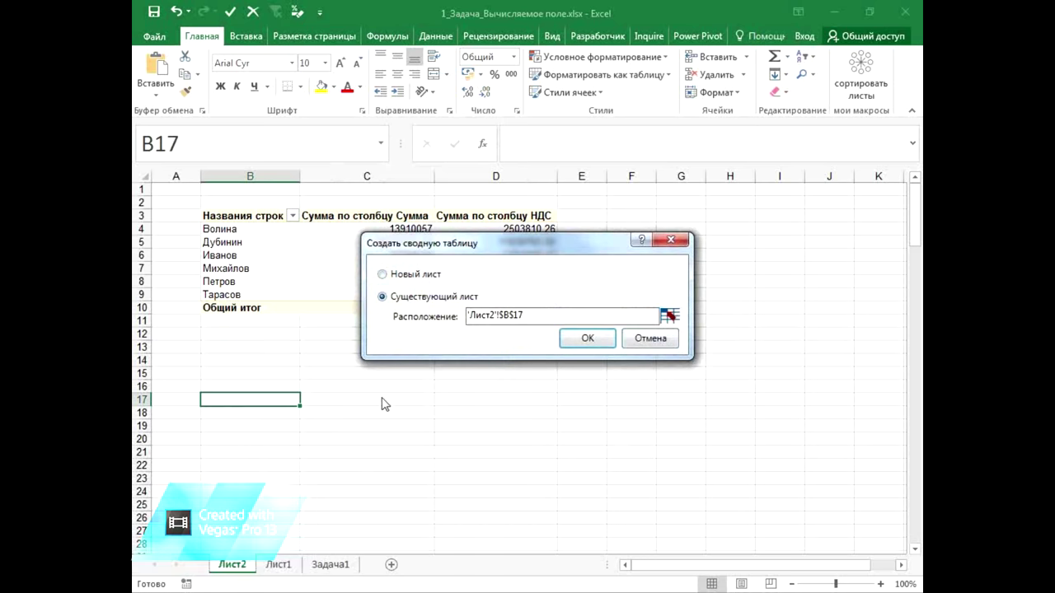
left_click_drag(531, 316, 396, 313)
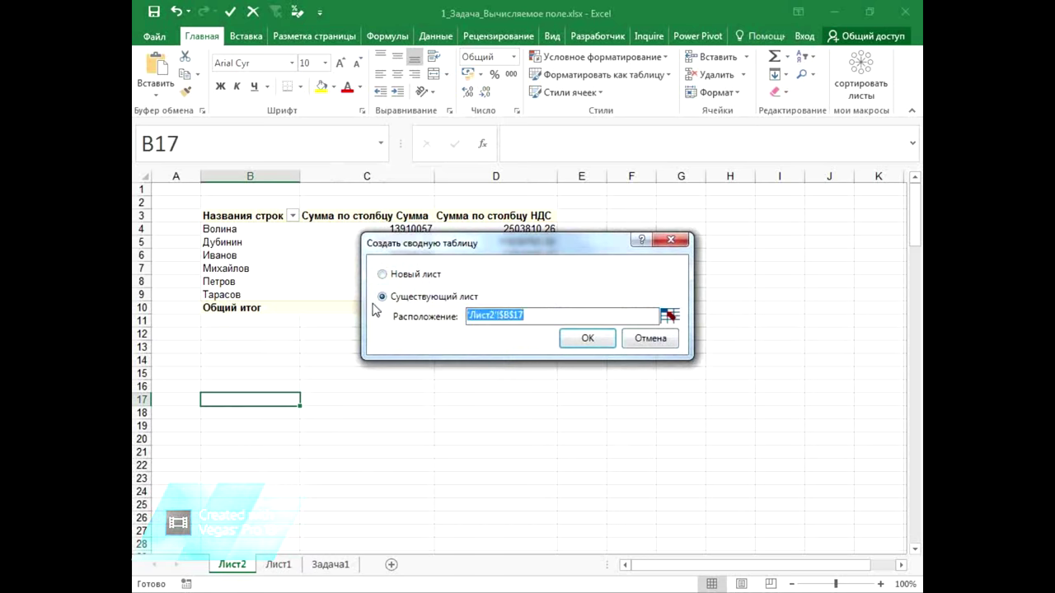
key("BackSpace")
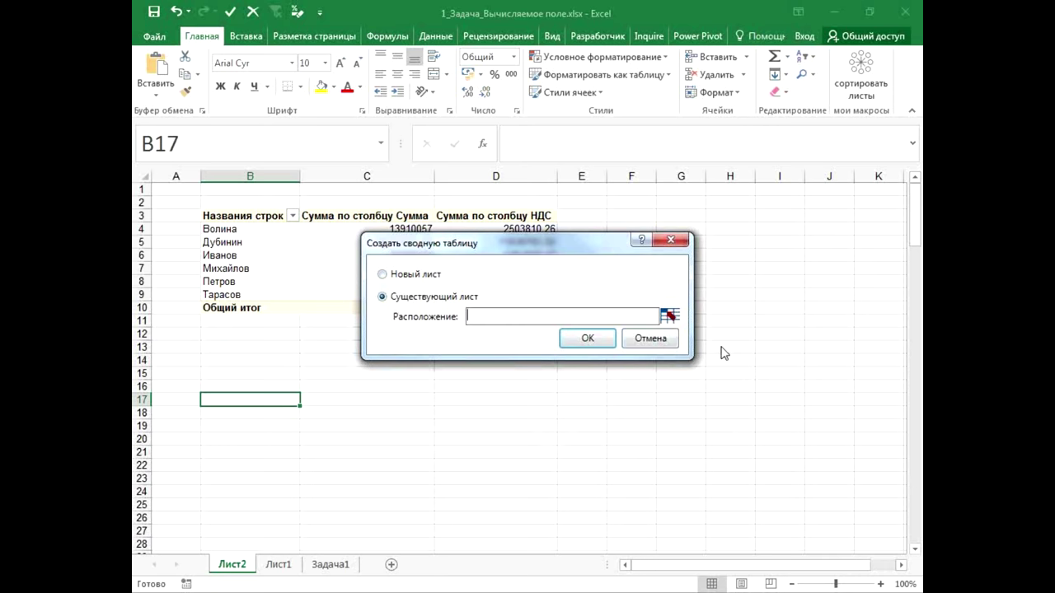
left_click(669, 315)
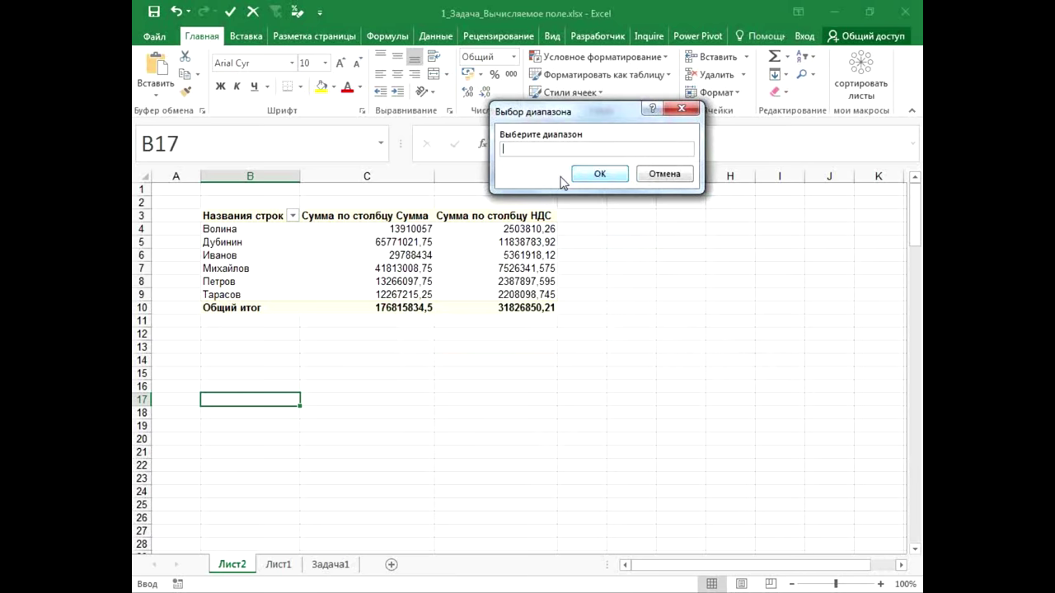
left_click(229, 400)
left_click(243, 448)
left_click_drag(915, 234, 905, 263)
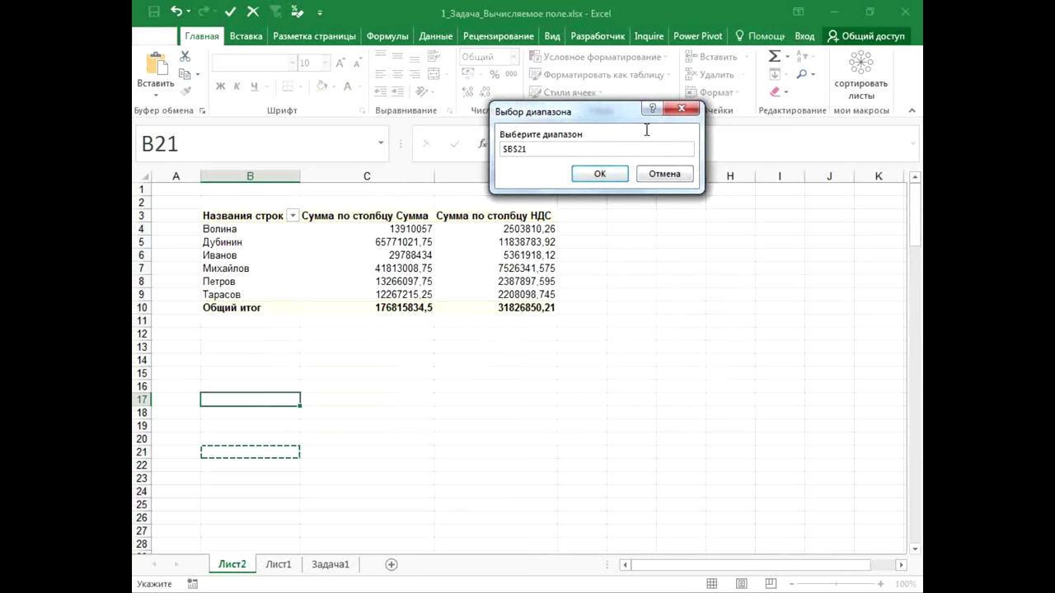
left_click(590, 175)
left_click(578, 341)
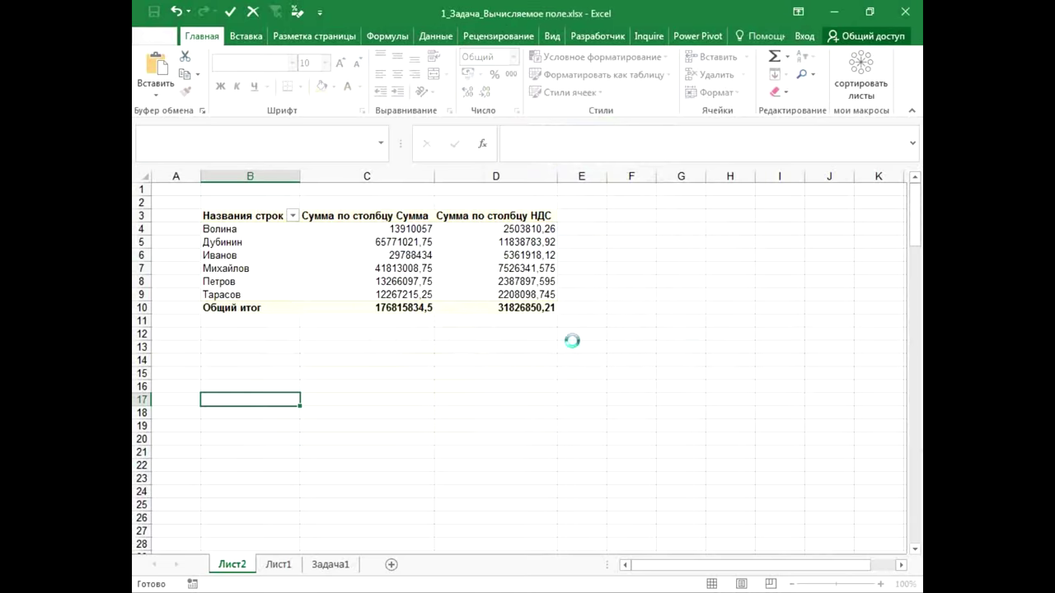
- Add Город from Таблица1 to the rows of the new PivotTable, and Сумма and НДС to its values
left_click(738, 291)
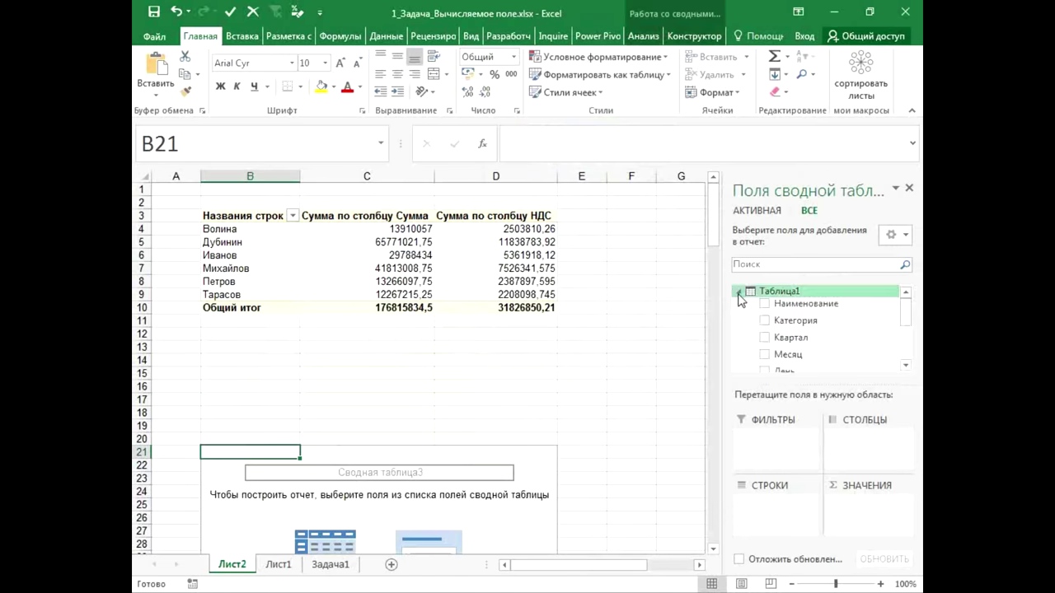
left_click_drag(907, 313, 913, 354)
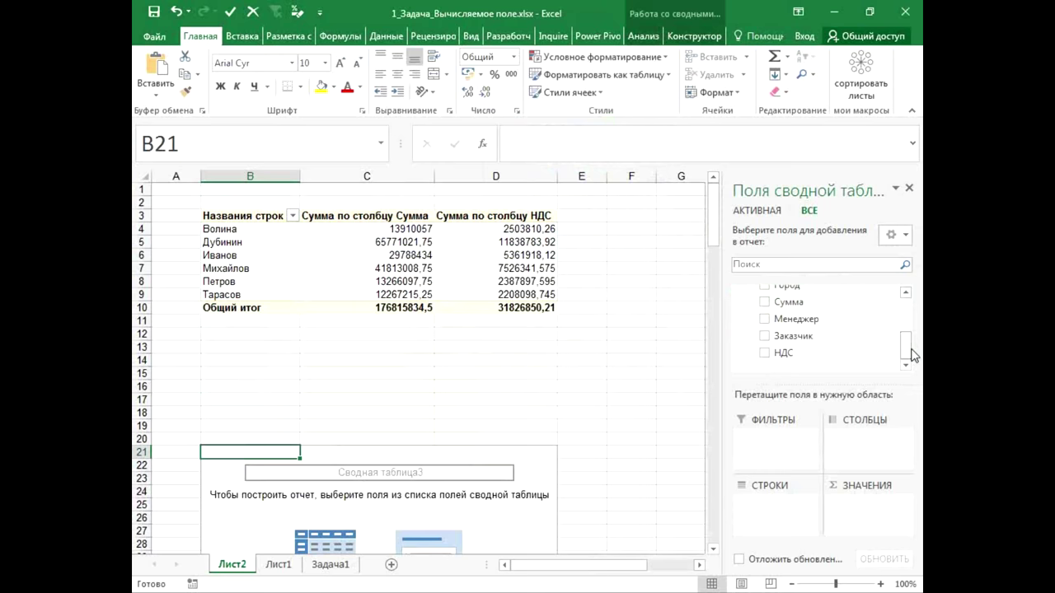
left_click(766, 286)
left_click(764, 302)
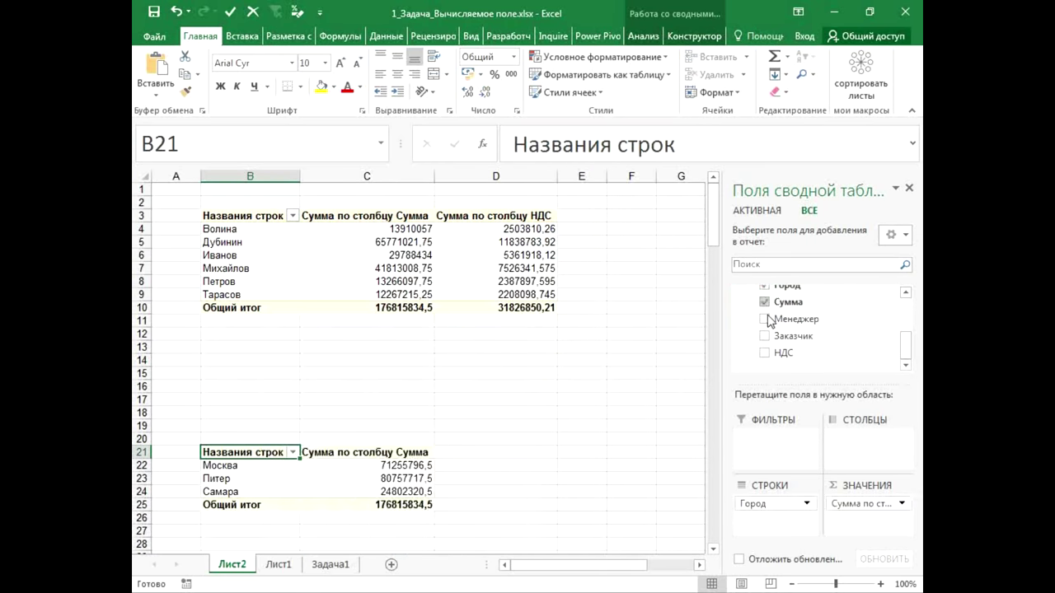
left_click(763, 353)
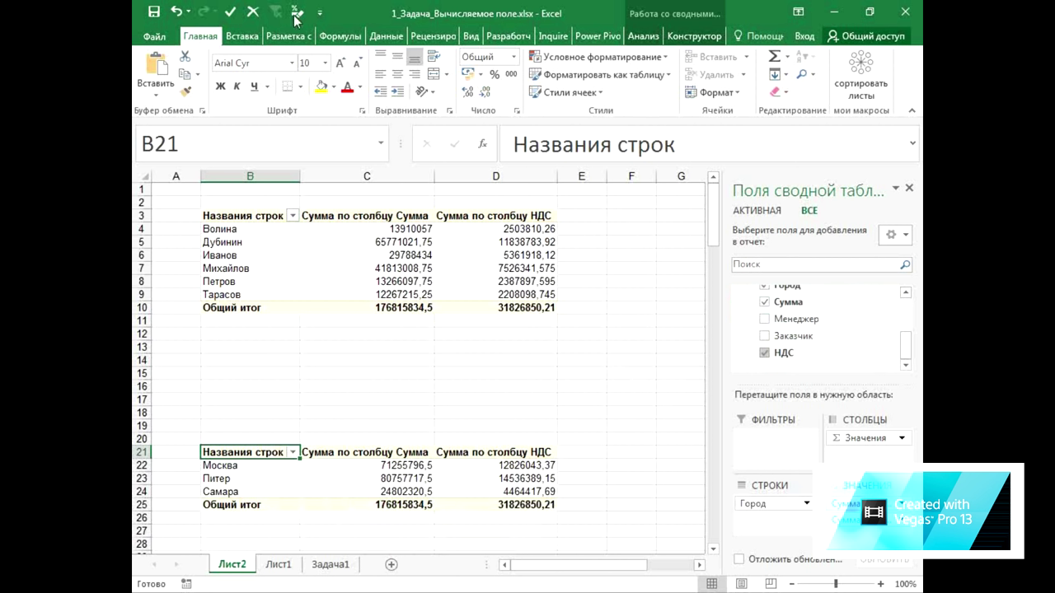
- Save the workbook 1_Задача_Вычисляемое поле.xlsx and close Excel, saving all changes including the personal macro workbook
left_click(154, 11)
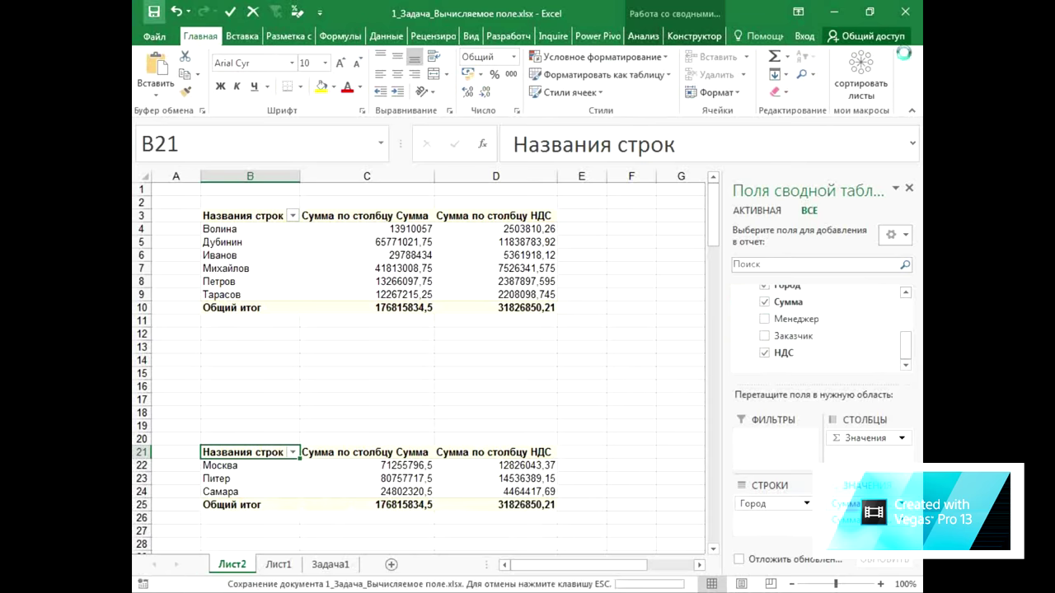
left_click(905, 13)
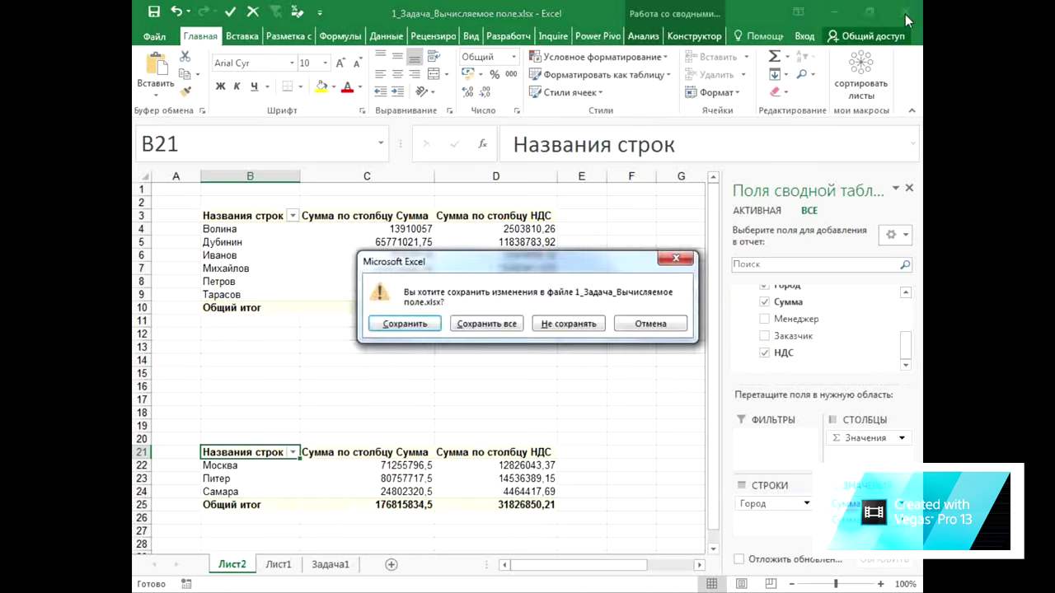
left_click(409, 325)
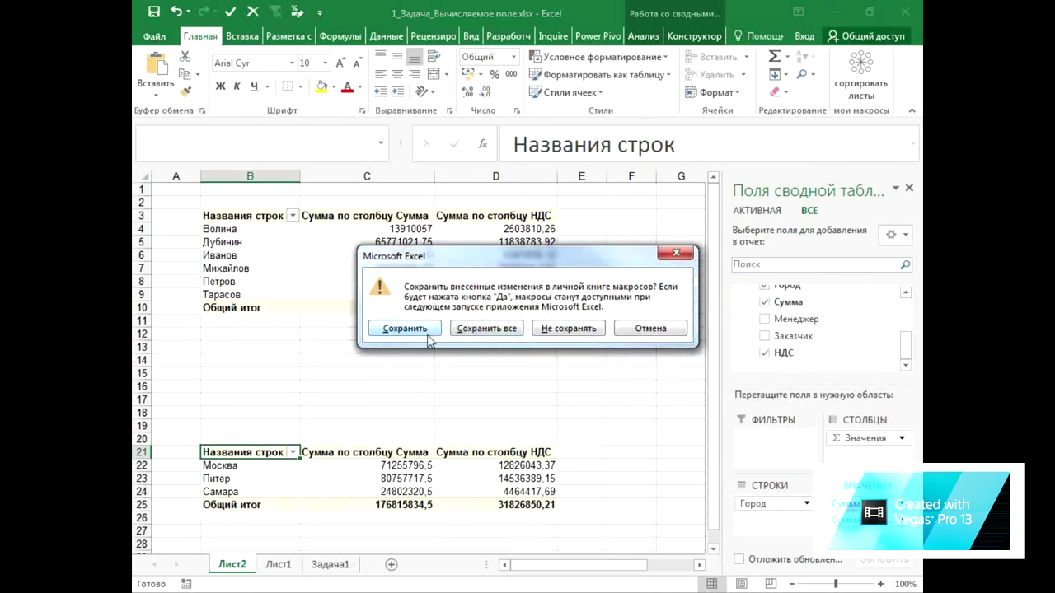
left_click(477, 330)
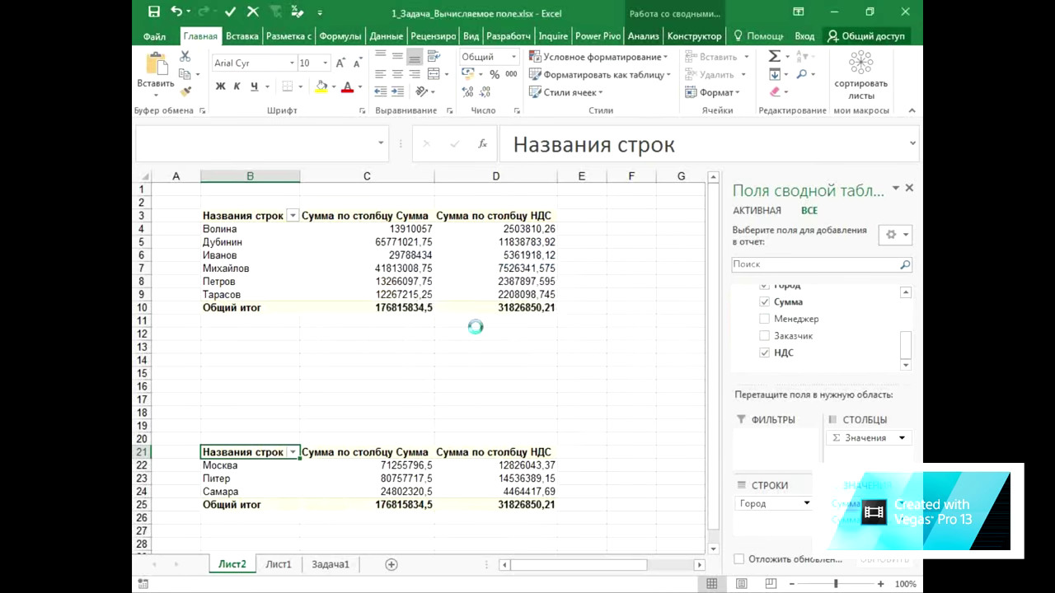
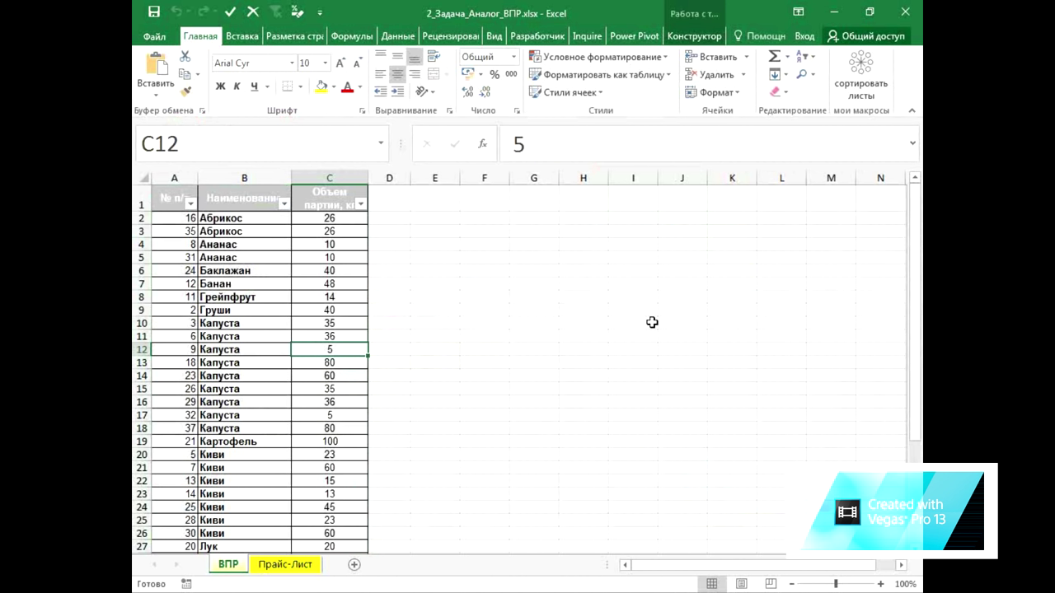
- Check the table name assigned to the orders table on sheet ВПР
left_click(216, 302)
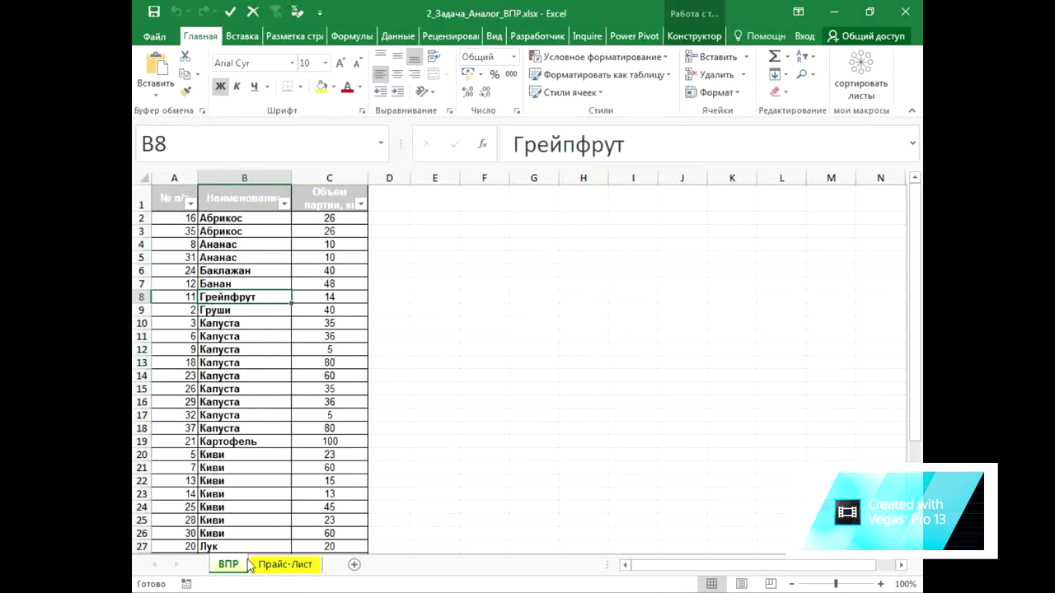
left_click(245, 306)
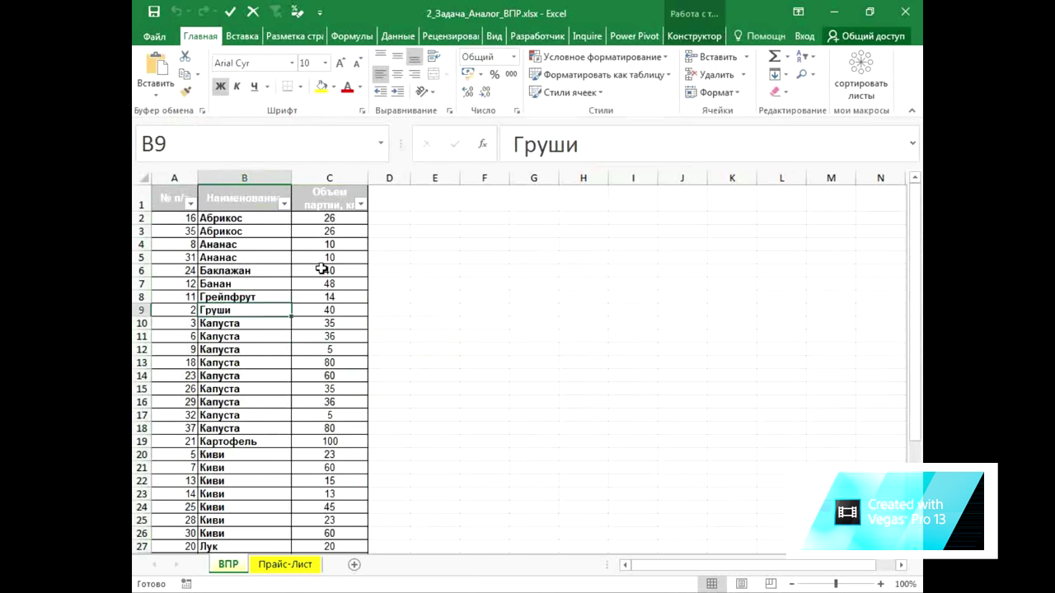
left_click(694, 38)
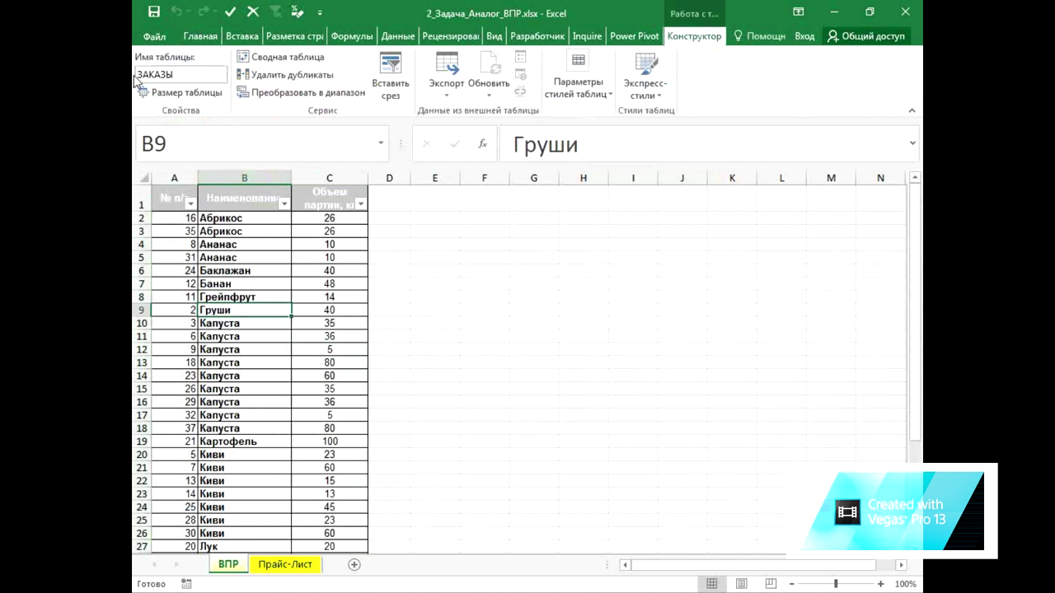
left_click(198, 76)
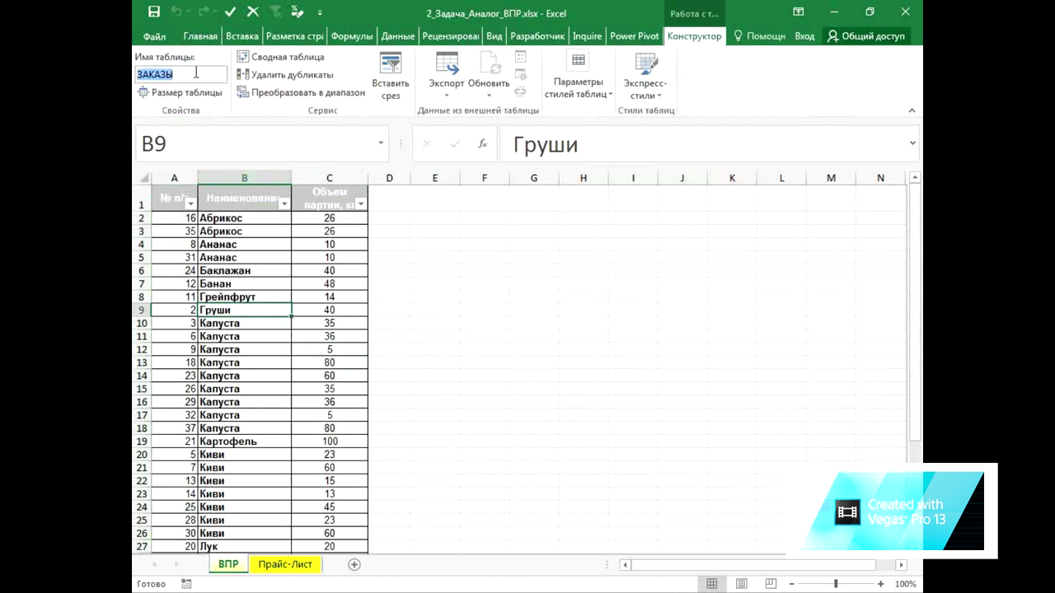
left_click(288, 307)
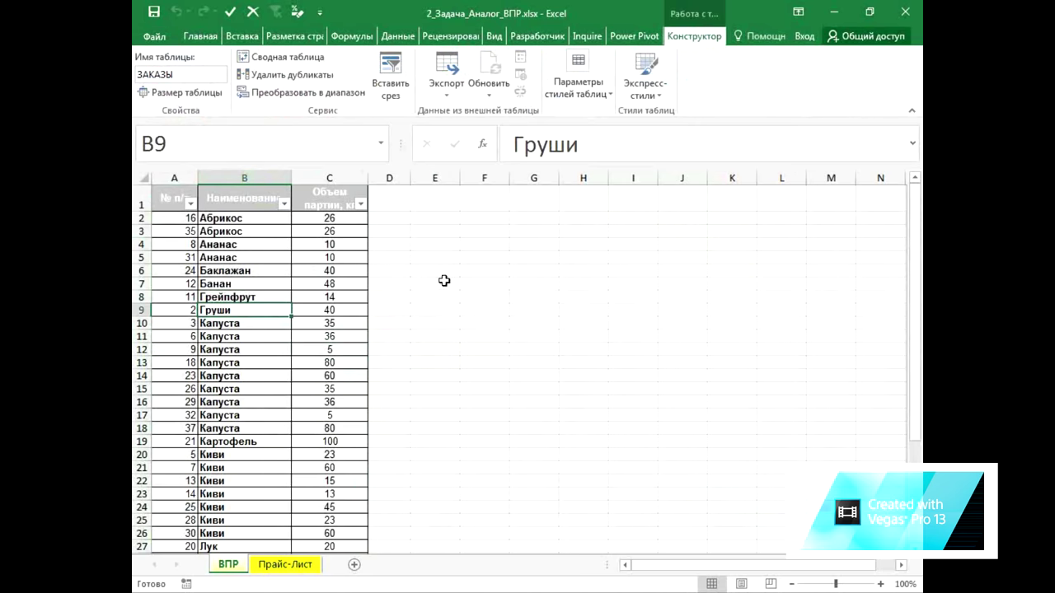
- Check the table name assigned to the price table on sheet Прайс-Лист
left_click(301, 565)
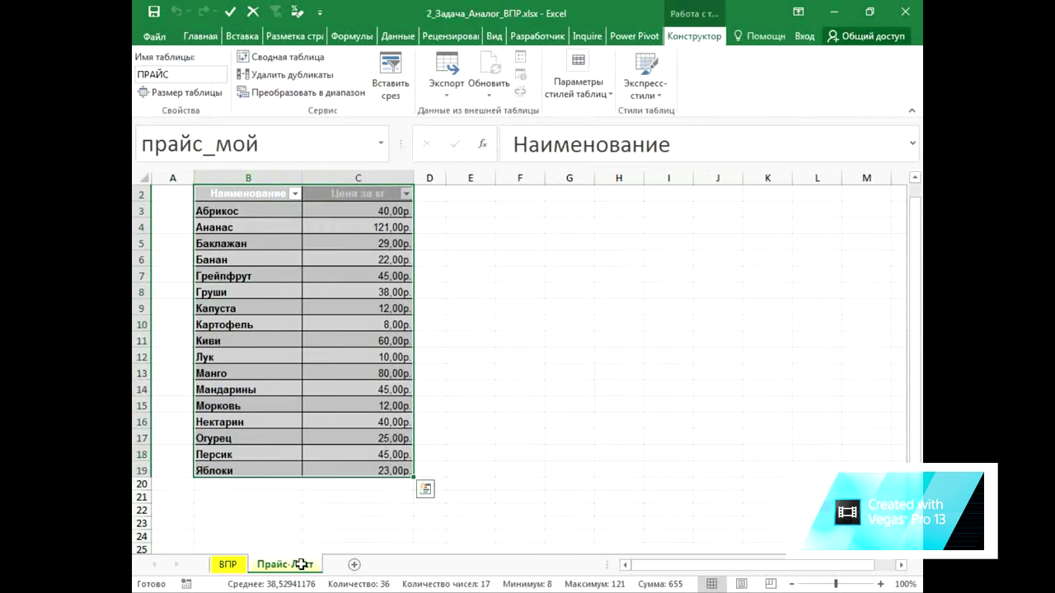
left_click(353, 264)
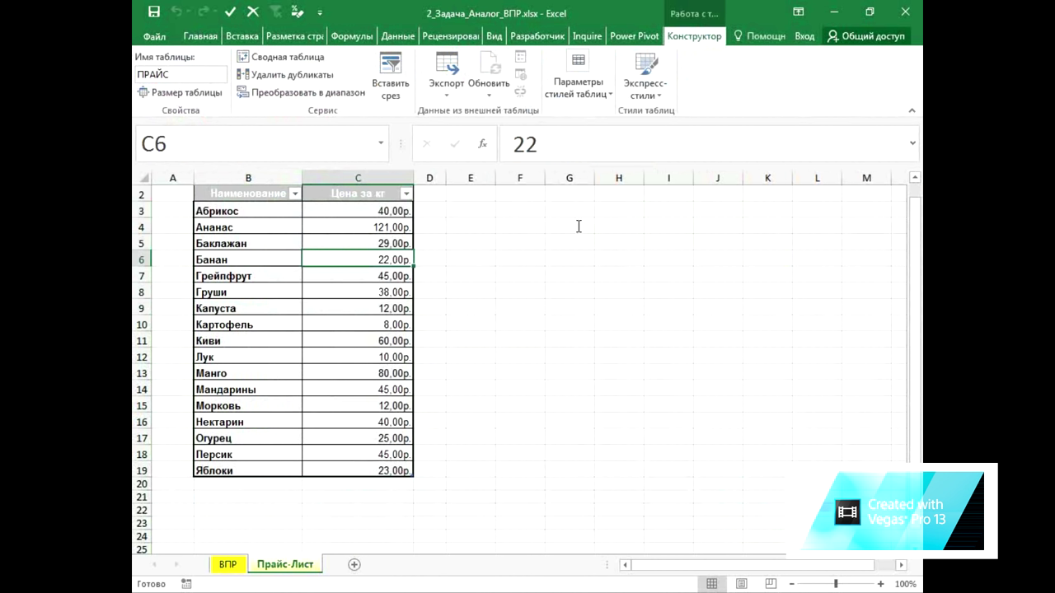
left_click(358, 291)
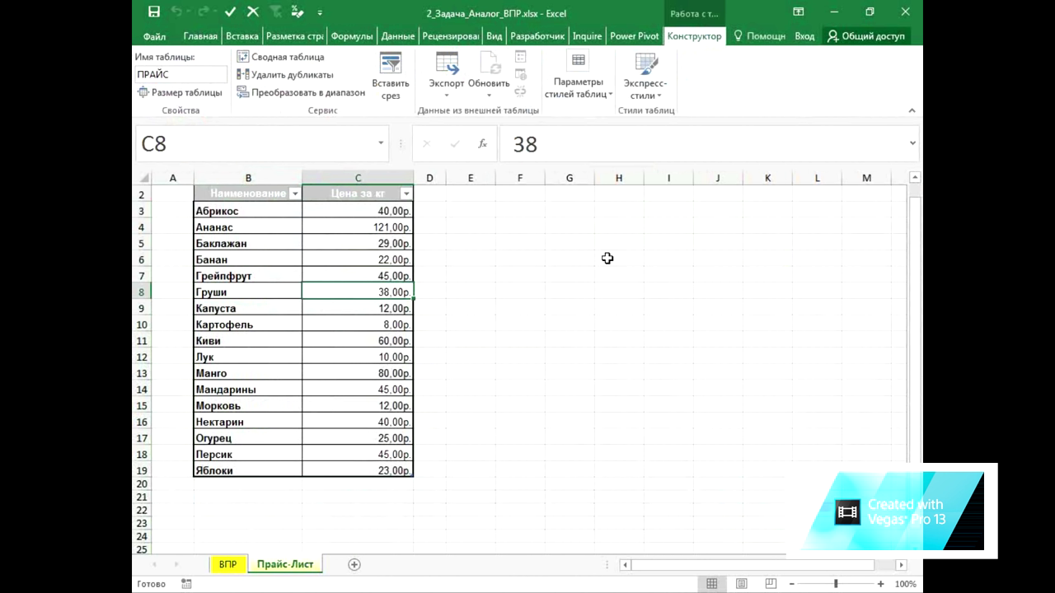
- Add the ЗАКАЗЫ table from sheet ВПР to the data model and minimise the Power Pivot window to return to Excel
left_click(630, 37)
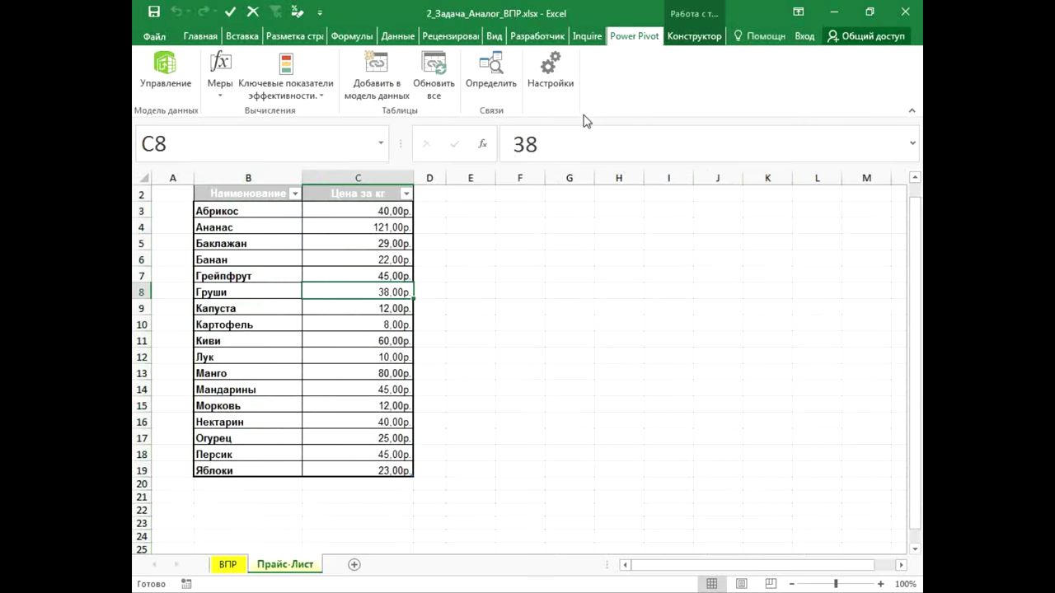
left_click(226, 565)
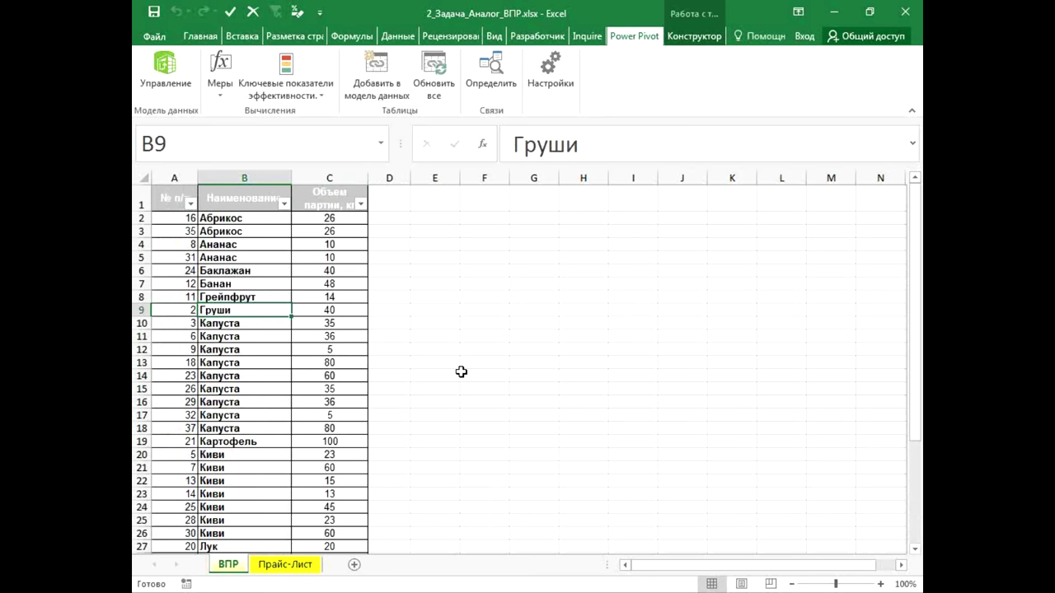
left_click(384, 67)
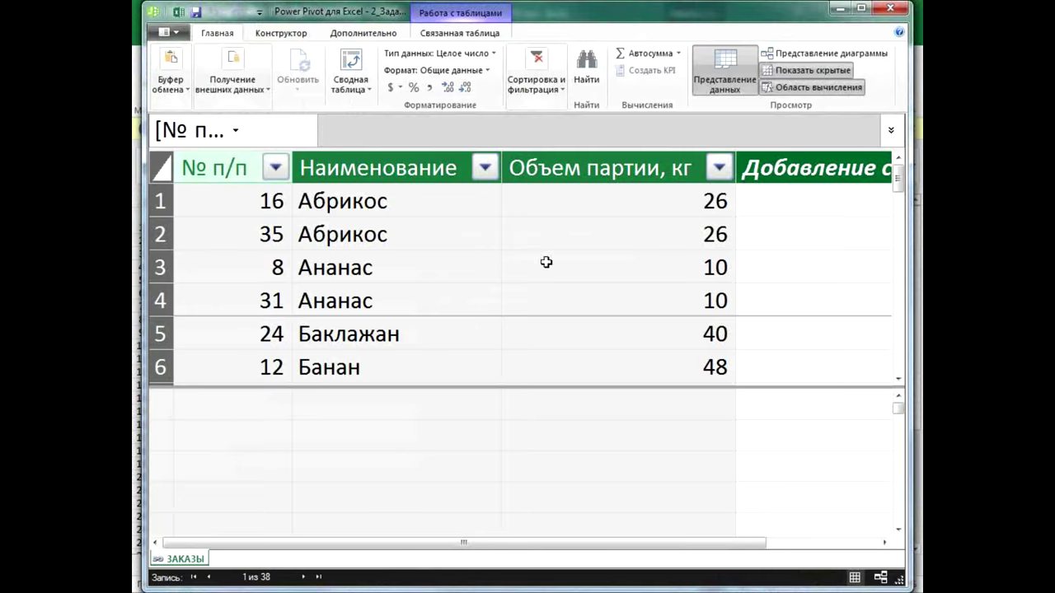
double_click(618, 12)
left_click_drag(811, 300, 614, 23)
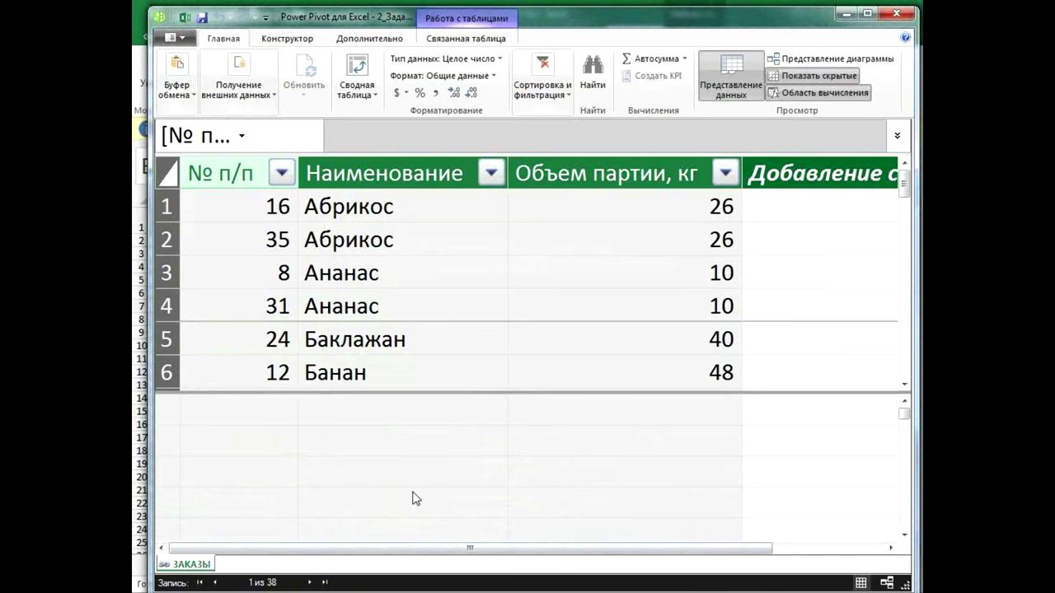
left_click(432, 473)
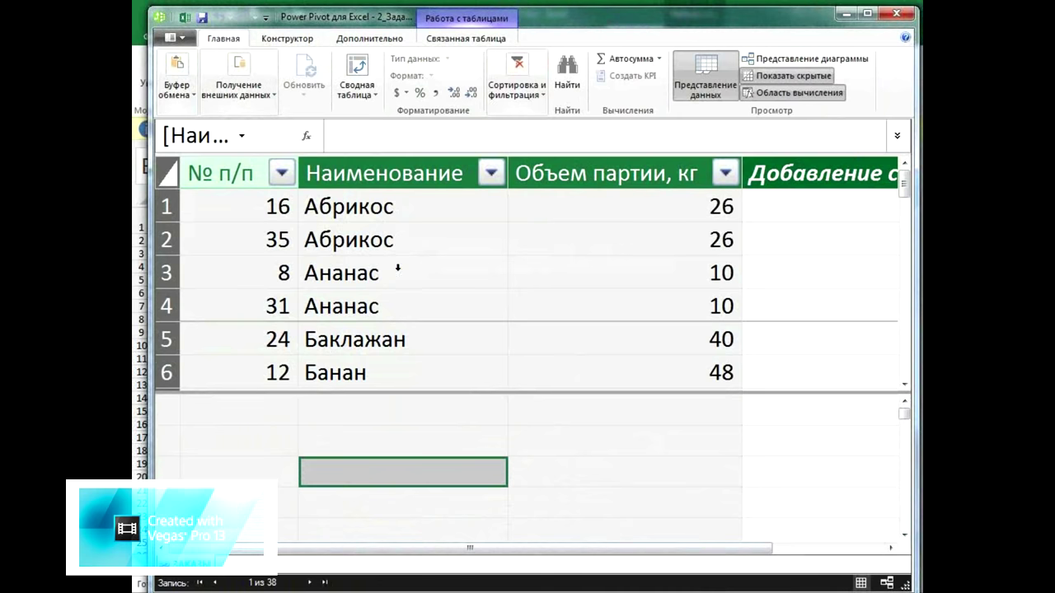
left_click(611, 260)
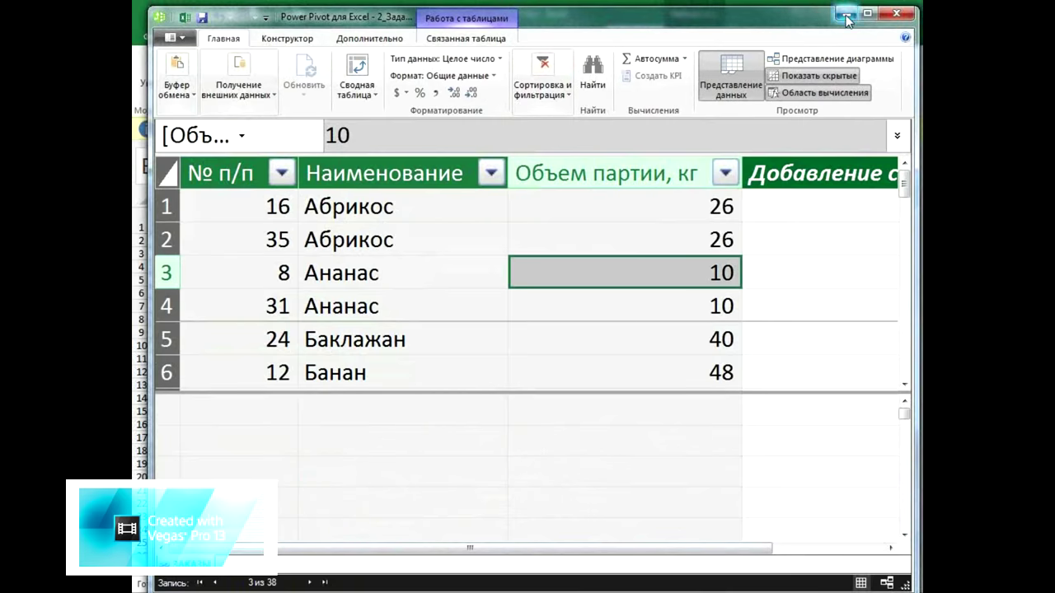
left_click(845, 14)
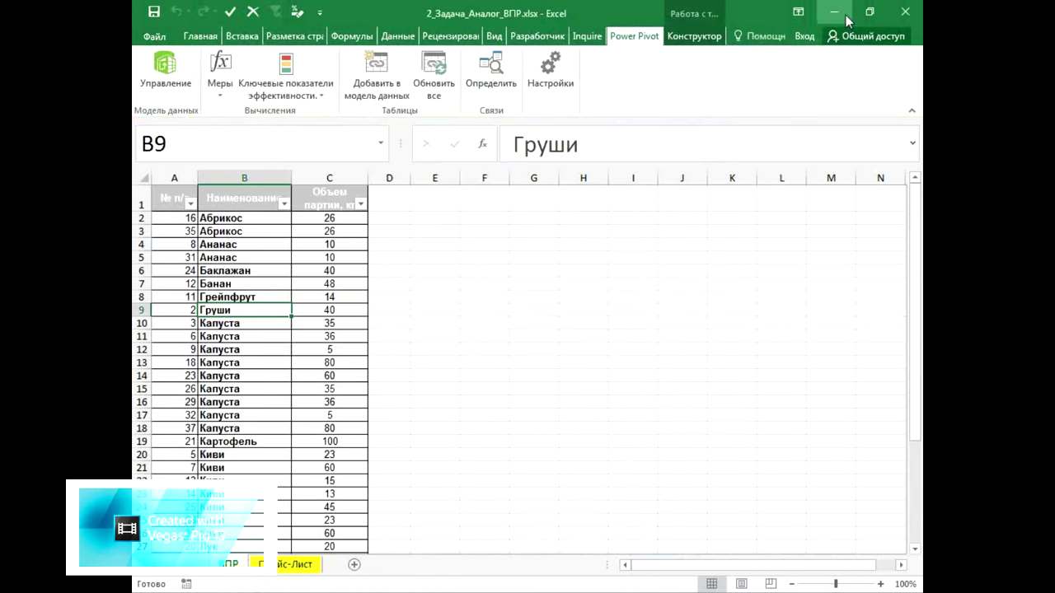
- Add the ПРАЙС table from sheet Прайс-Лист to the data model and maximise the Power Pivot window
left_click(288, 565)
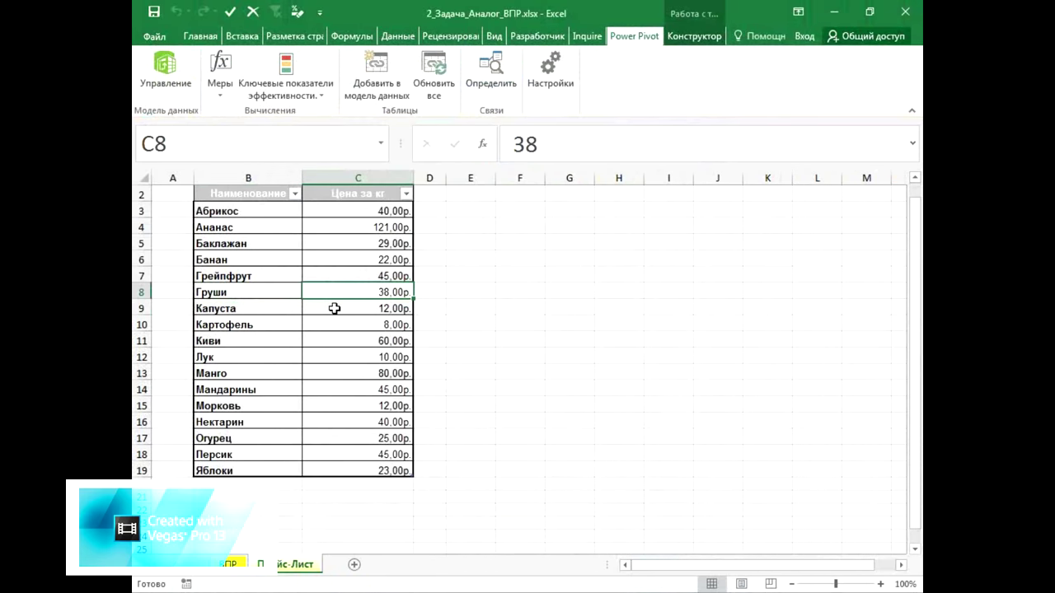
left_click(382, 70)
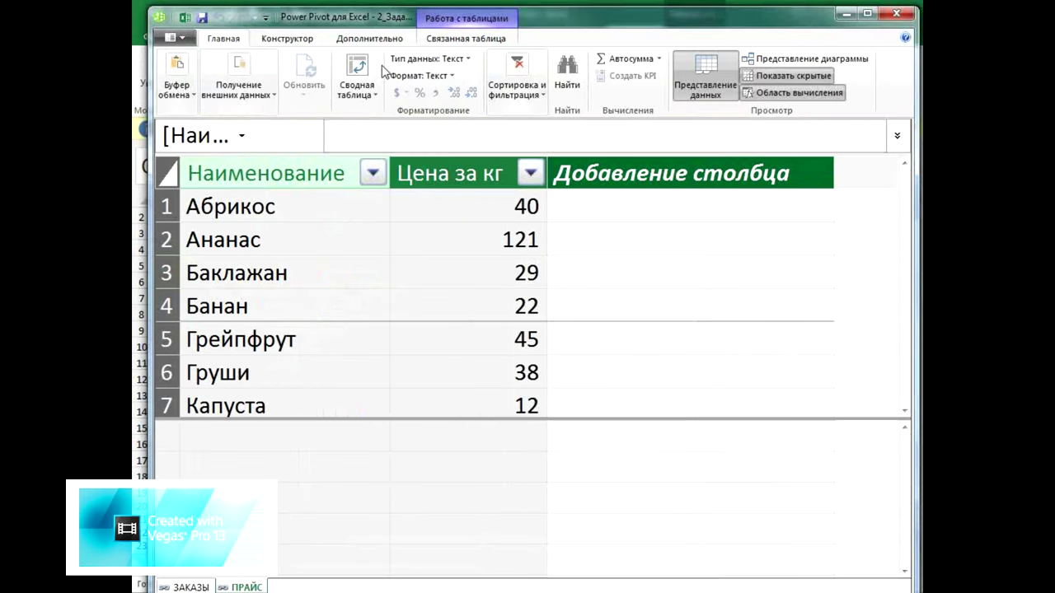
left_click(448, 333)
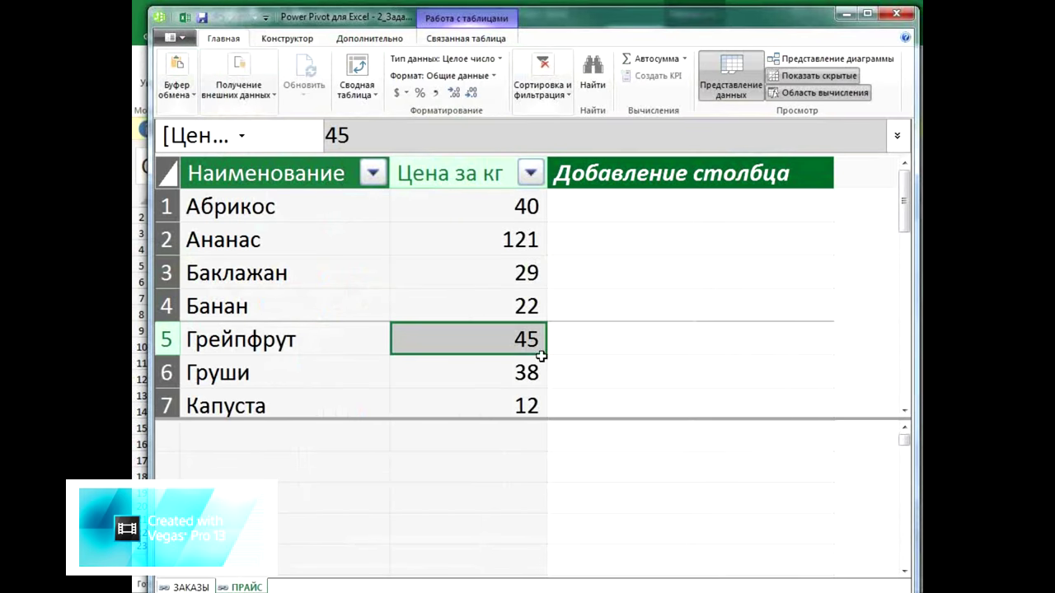
left_click(868, 16)
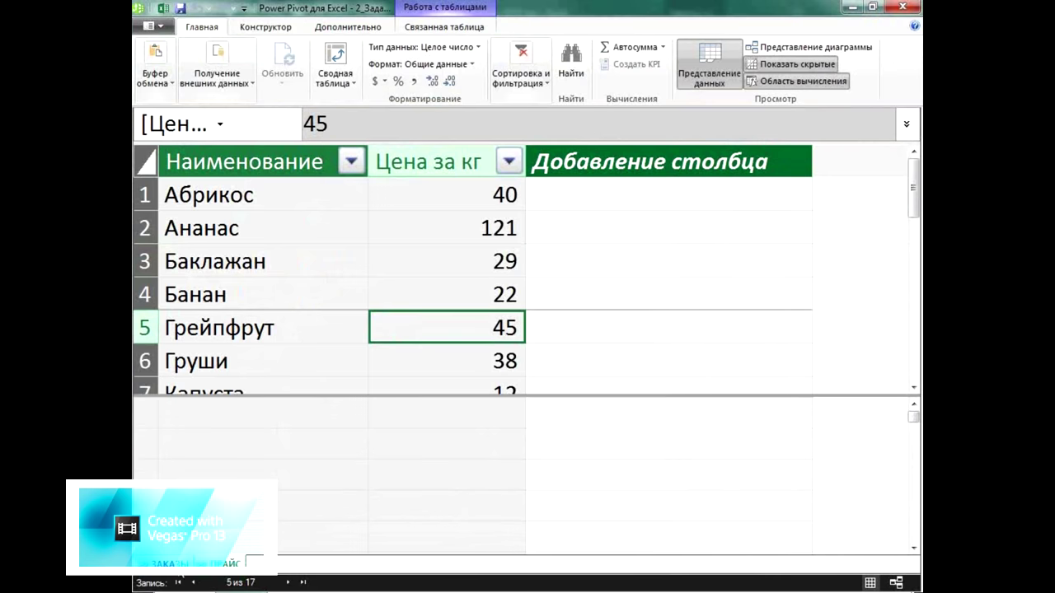
left_click(478, 295)
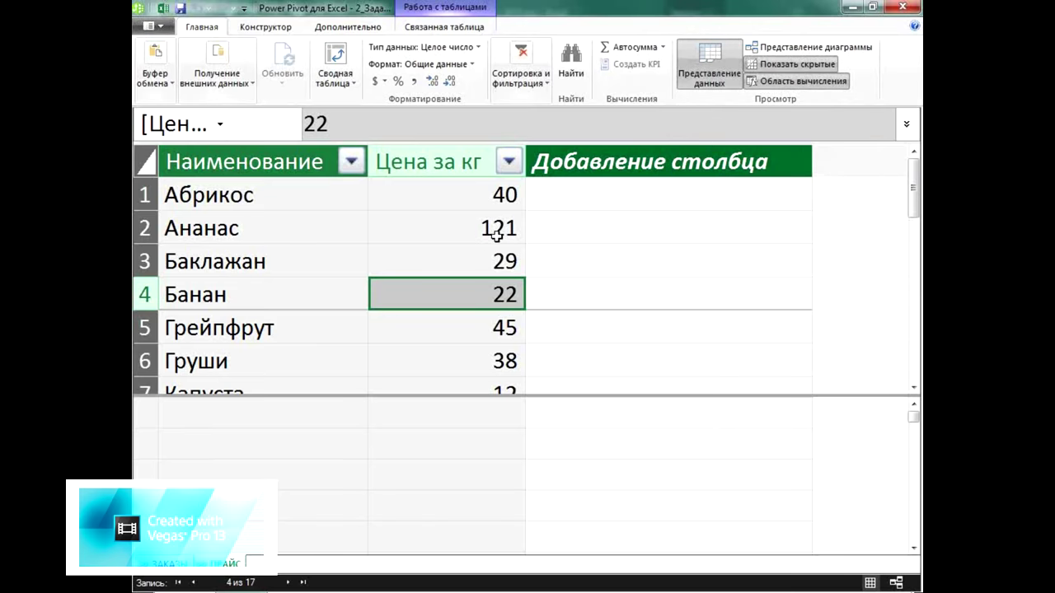
- Relate ЗАКАЗЫ to ПРАЙС through their Наименование columns in the diagram view and return to the data view
left_click(784, 49)
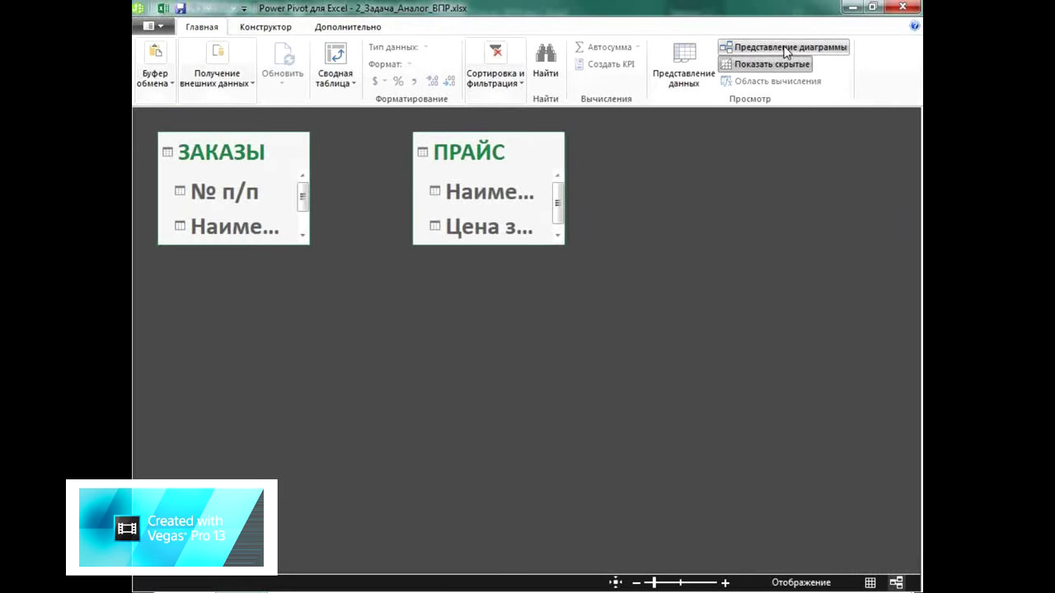
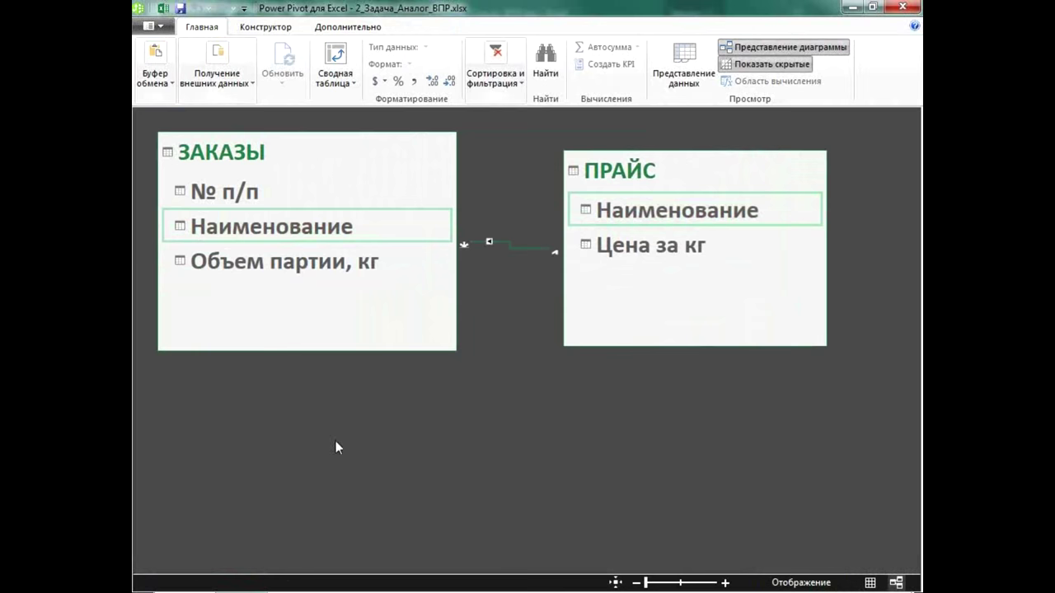
left_click(683, 54)
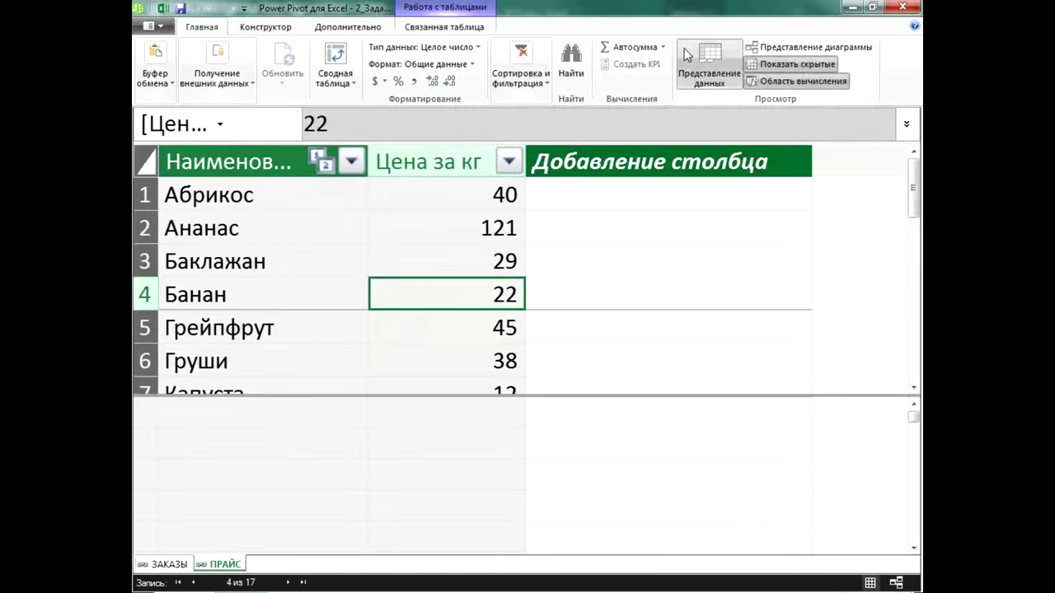
- Review the relationship between ЗАКАЗЫ and ПРАЙС in the diagram view, switching back to the data view
left_click(812, 48)
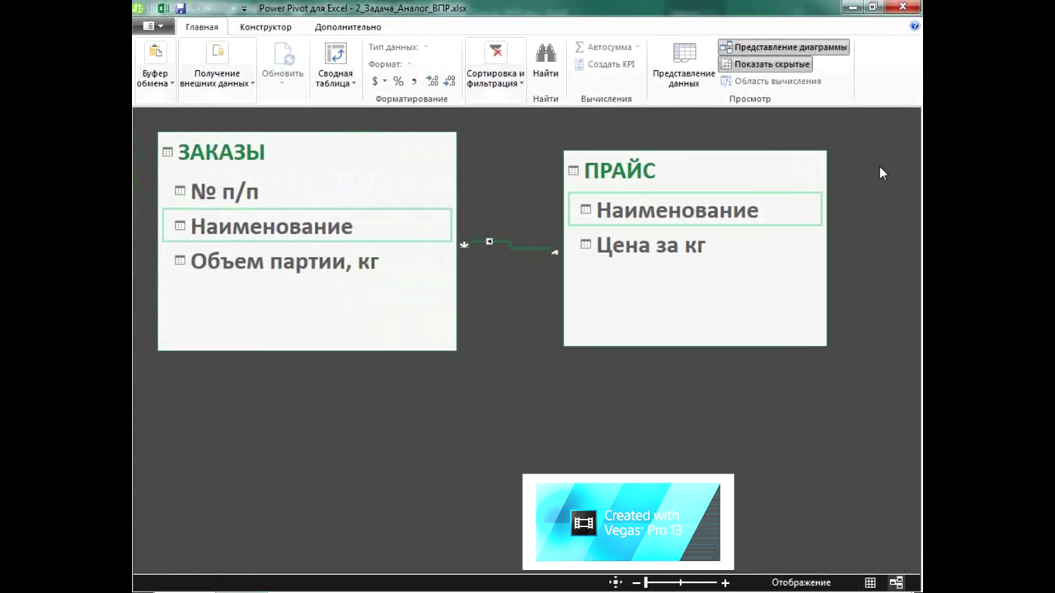
left_click(682, 56)
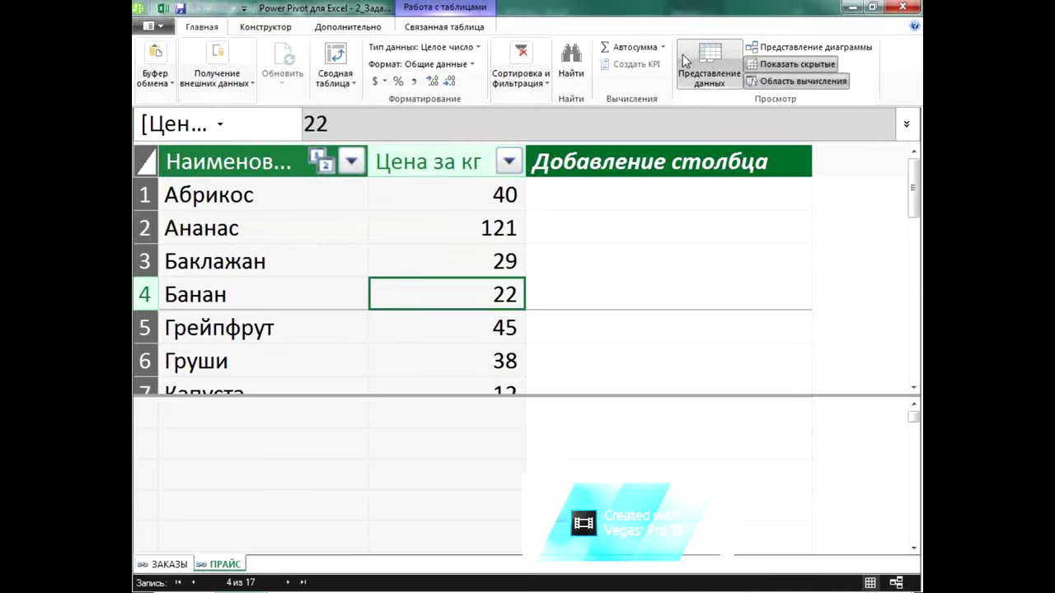
left_click(774, 50)
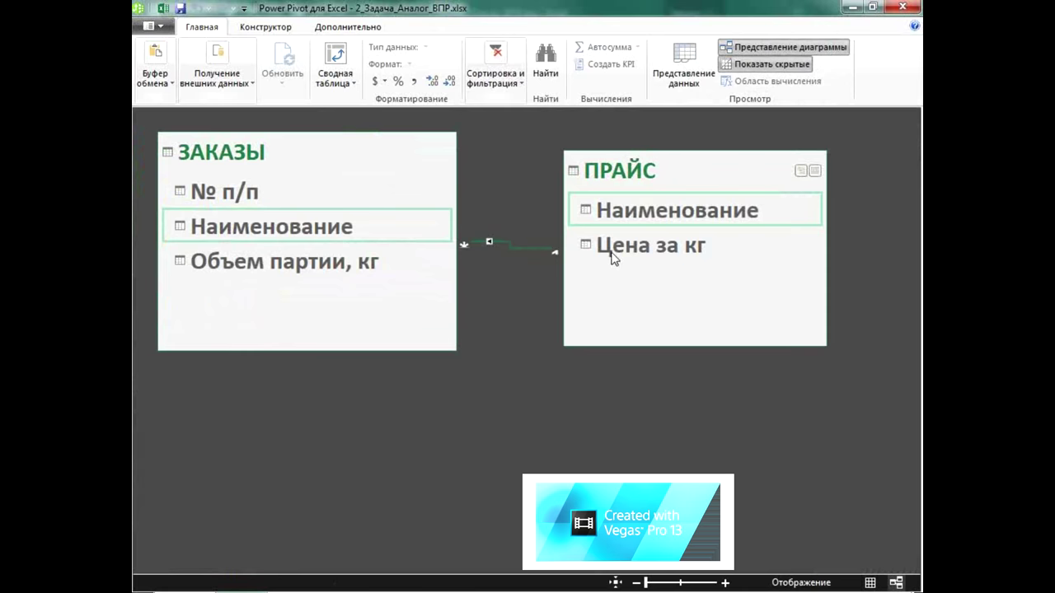
left_click(684, 66)
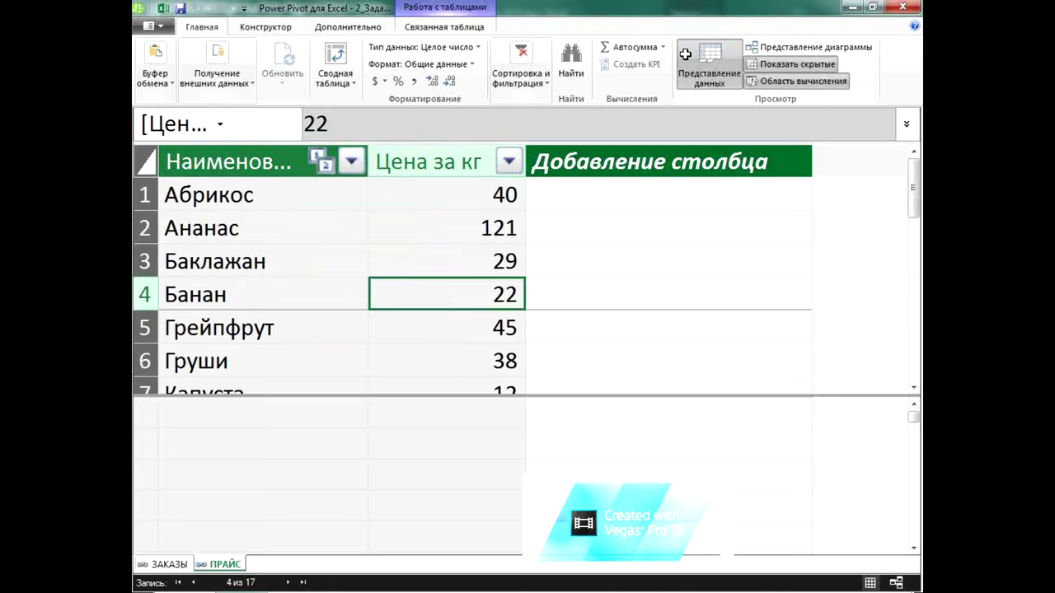
- Begin a calculated column in the ЗАКАЗЫ table with the formula =RELATED('ПРАЙС'[Цена за кг]
left_click(608, 193)
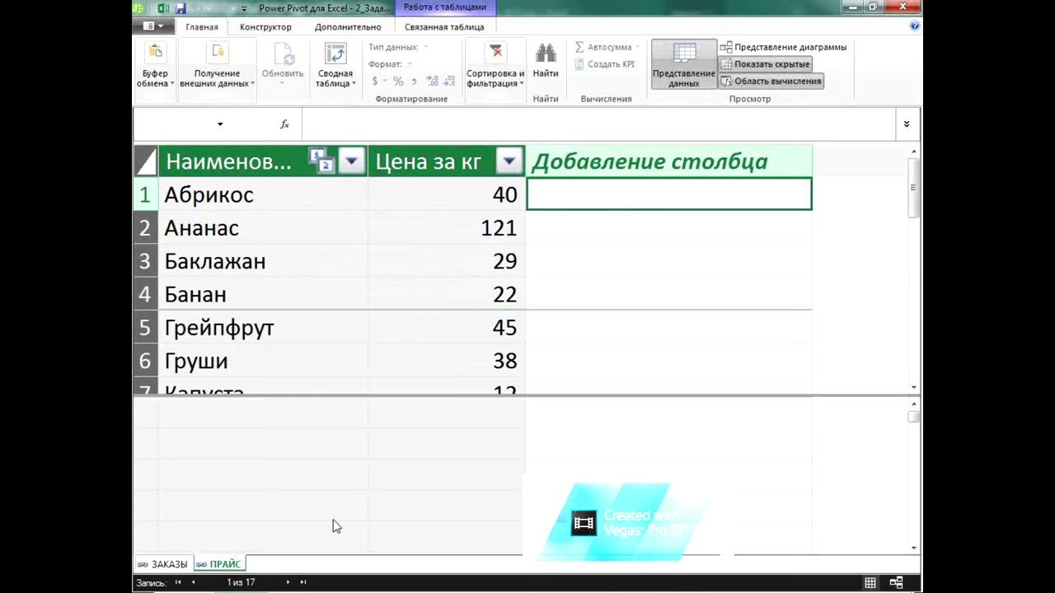
left_click(169, 565)
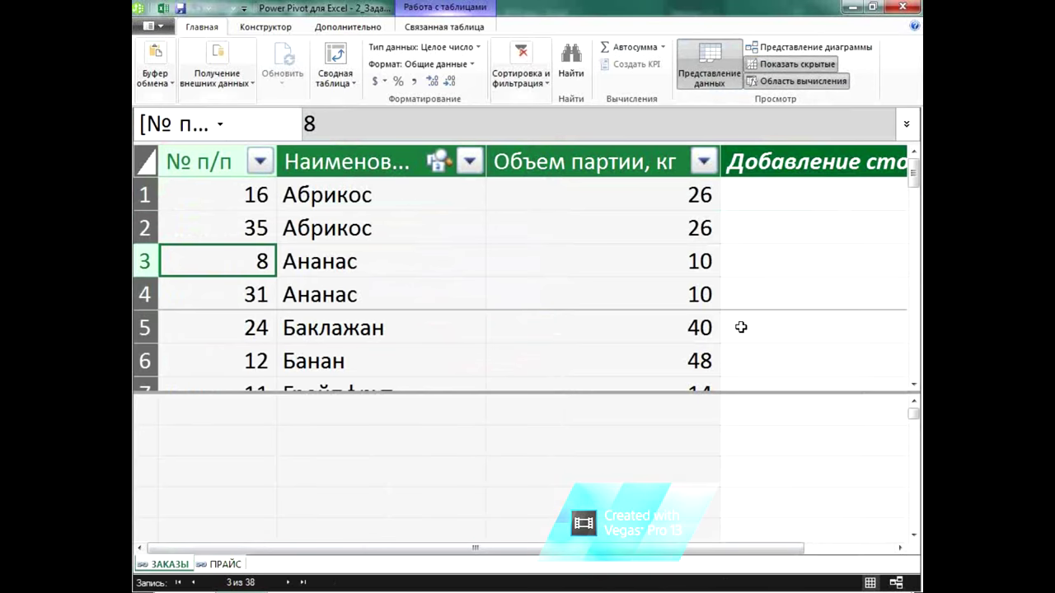
left_click(762, 188)
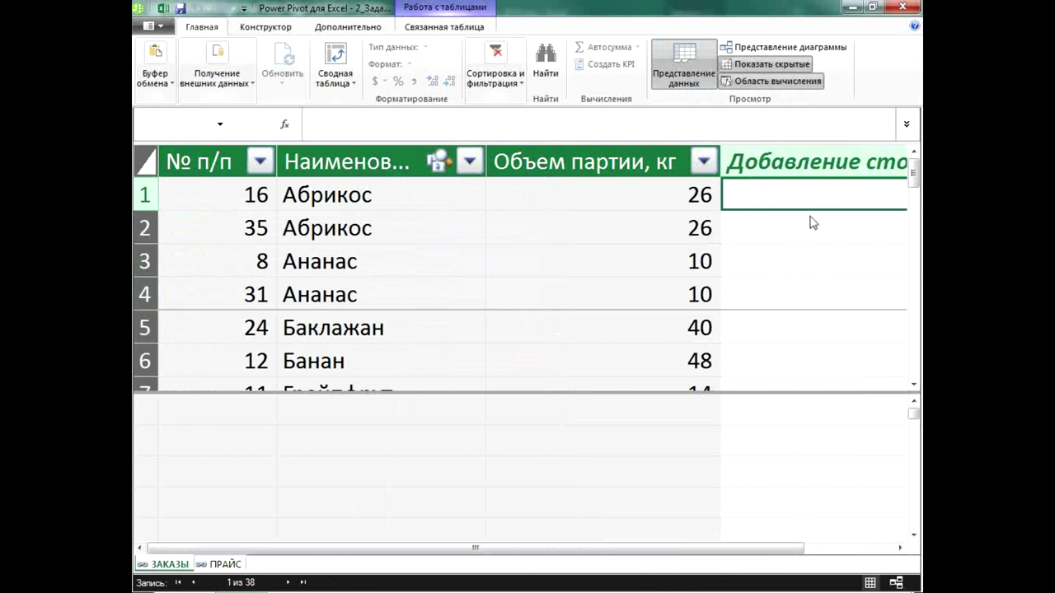
type("=")
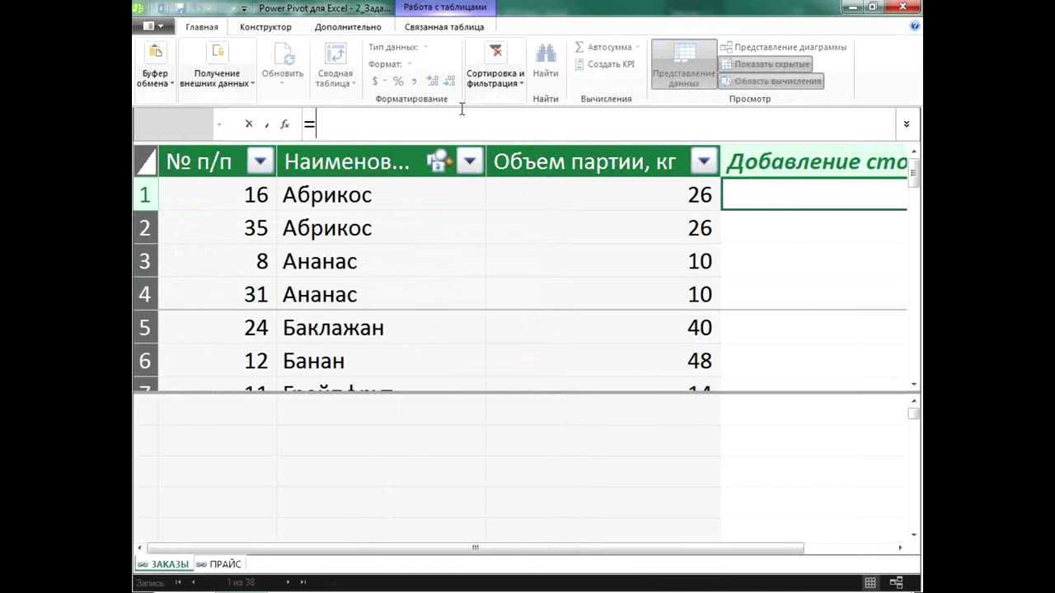
type("К")
key("BackSpace")
type("r")
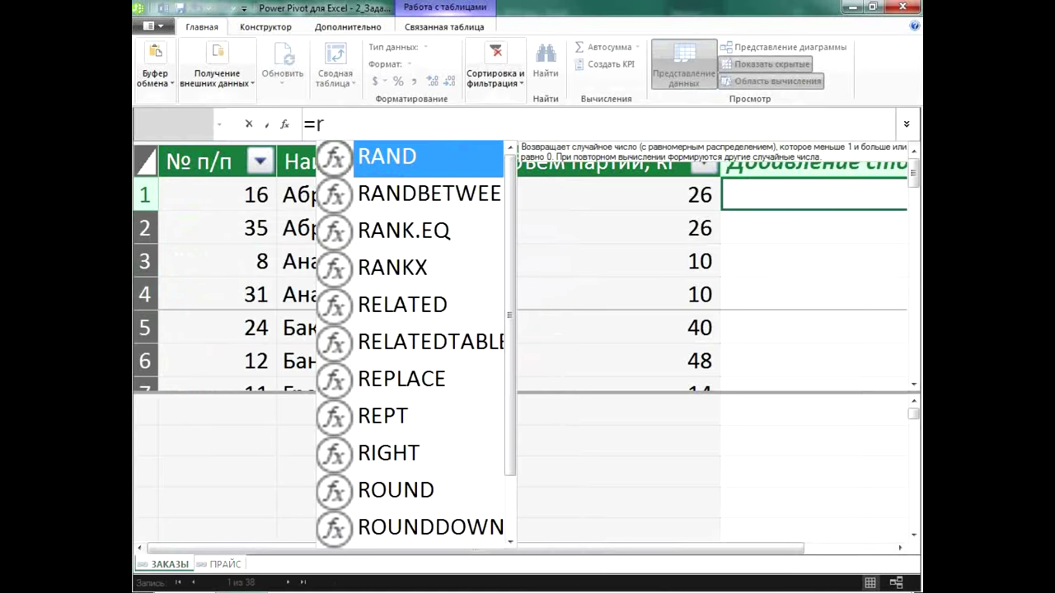
type("e")
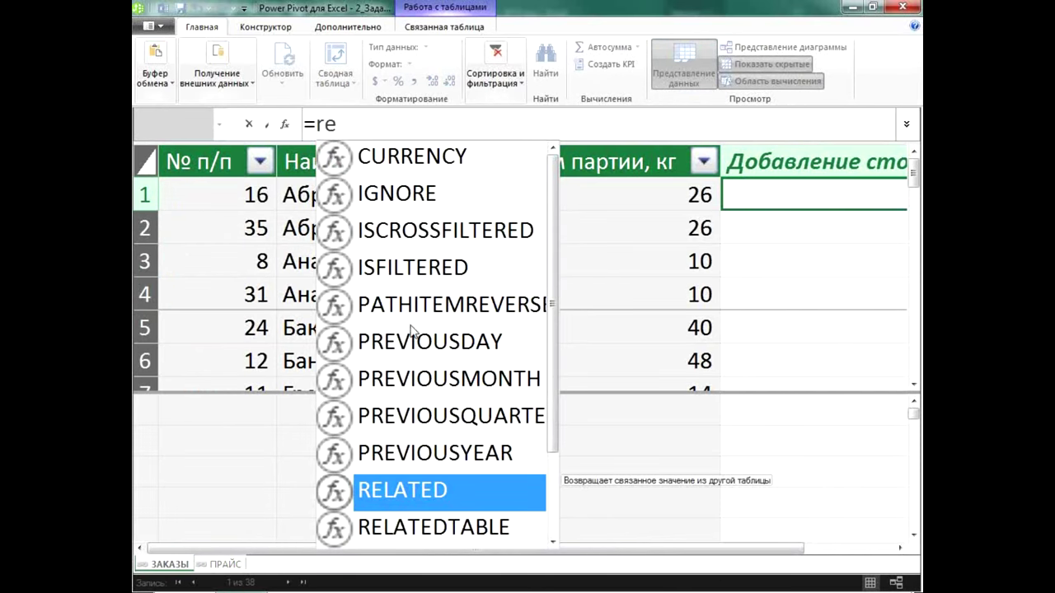
double_click(413, 489)
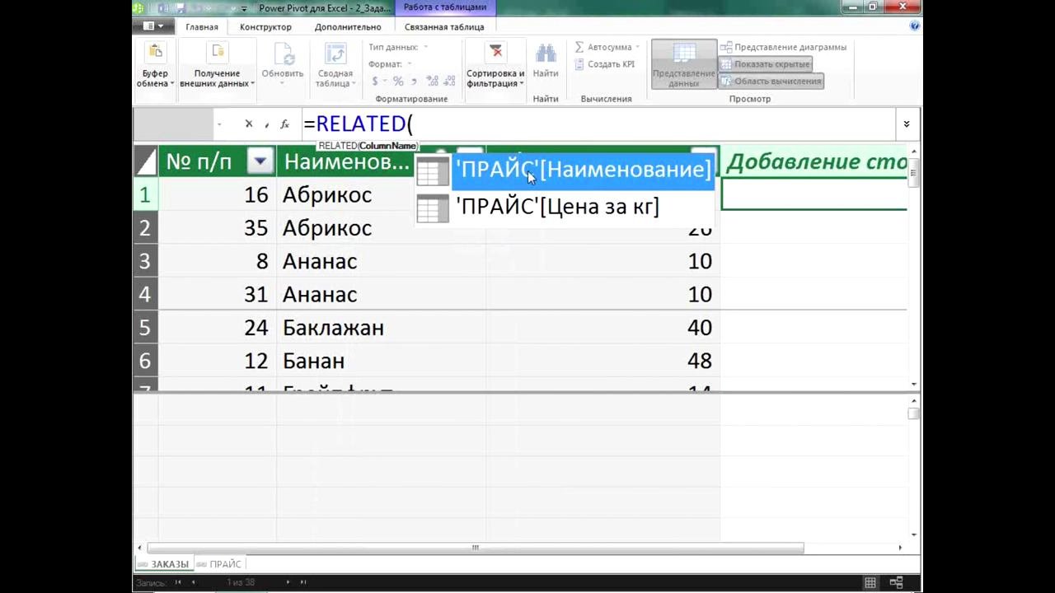
left_click(562, 209)
double_click(562, 206)
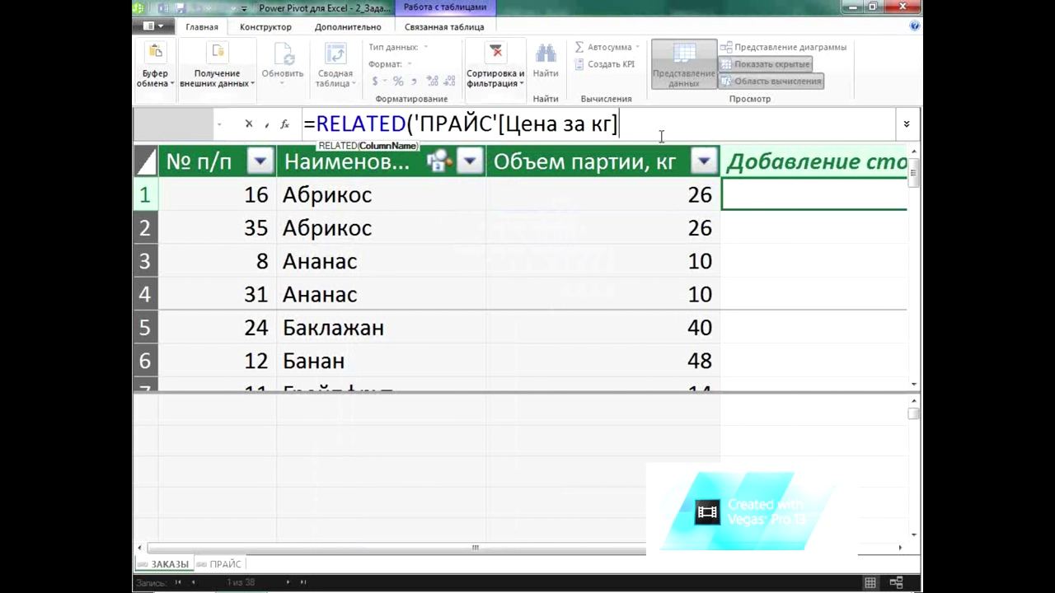
- Multiply by [Объем партии, кг] inside the RELATED call, close its bracket and commit the calculated column's formula
type("*")
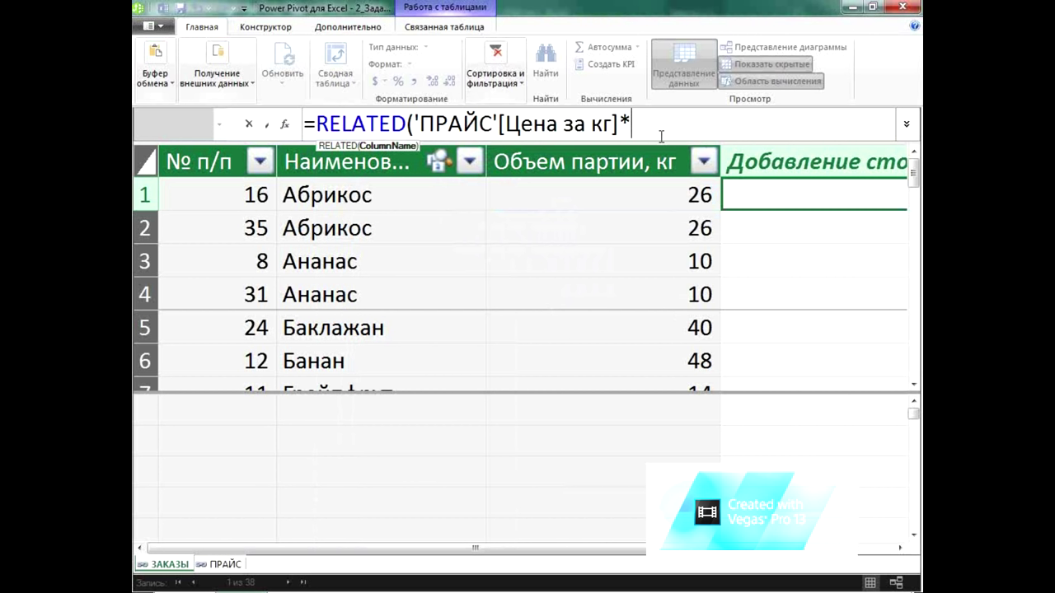
left_click(603, 191)
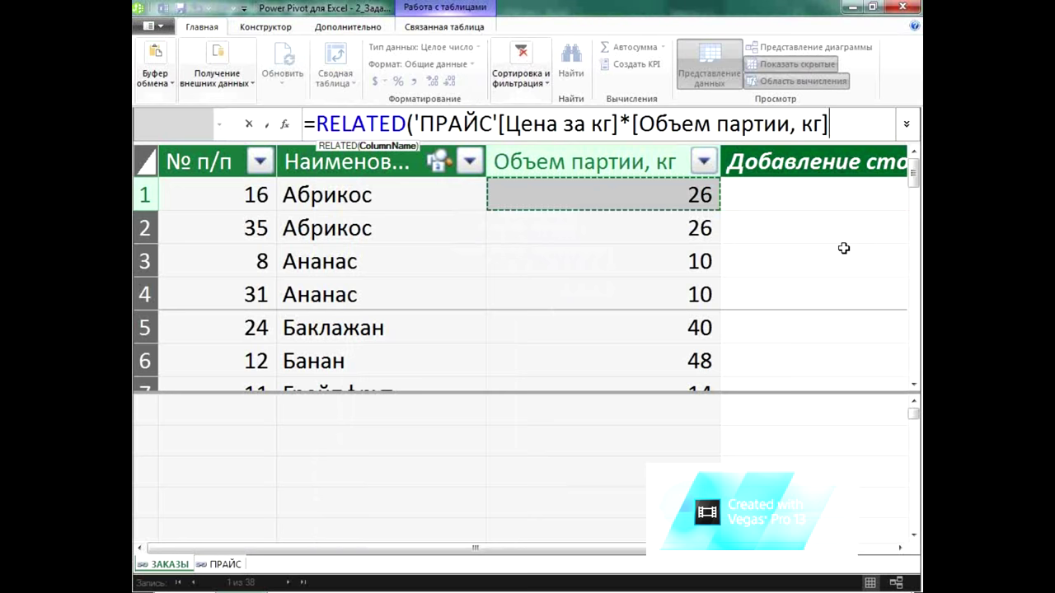
type(")")
key("Return")
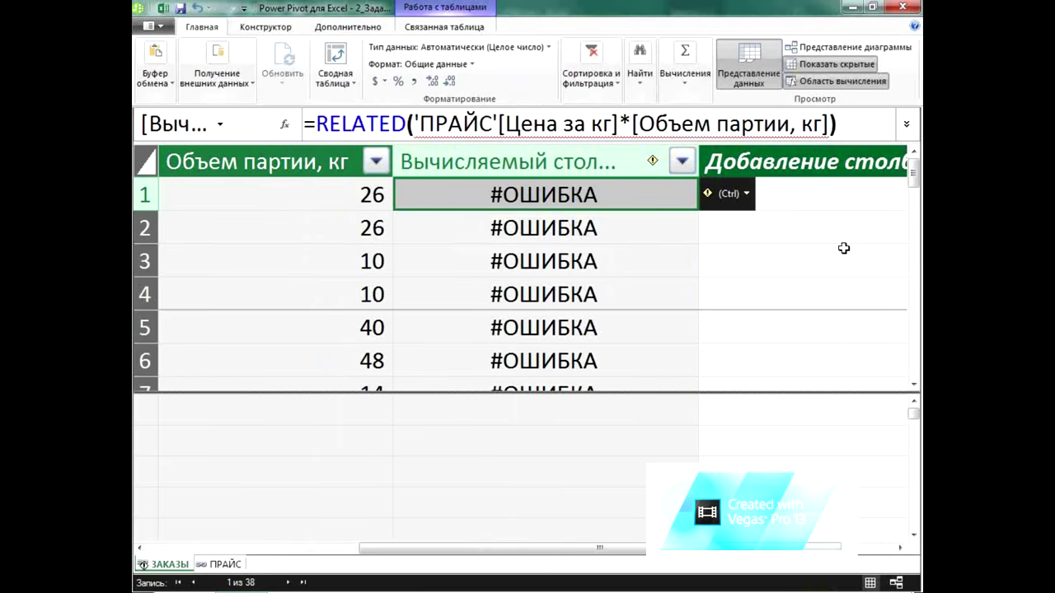
left_click_drag(682, 549, 486, 564)
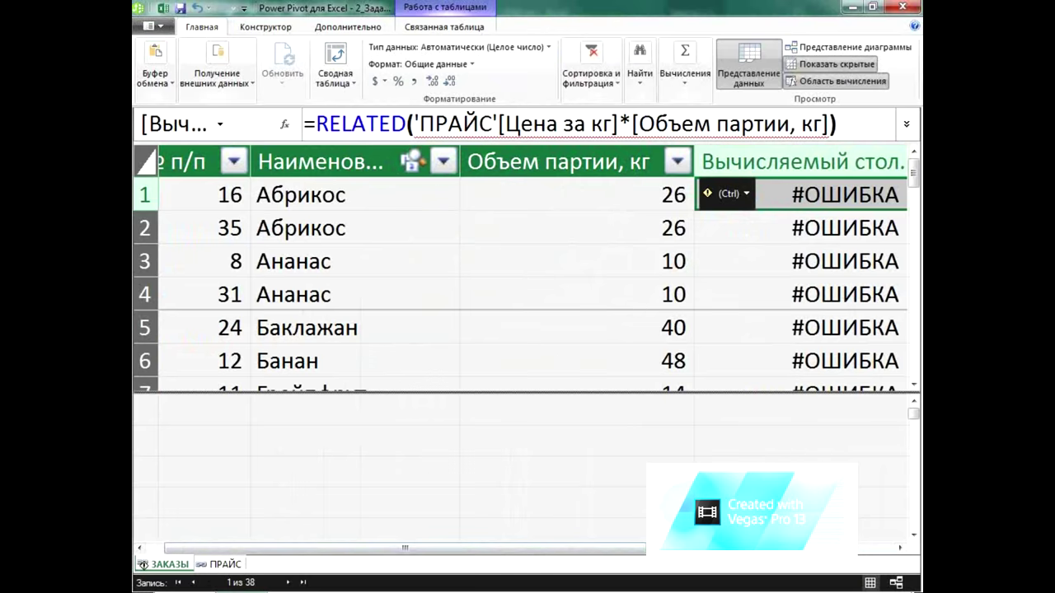
key("alt+Tab")
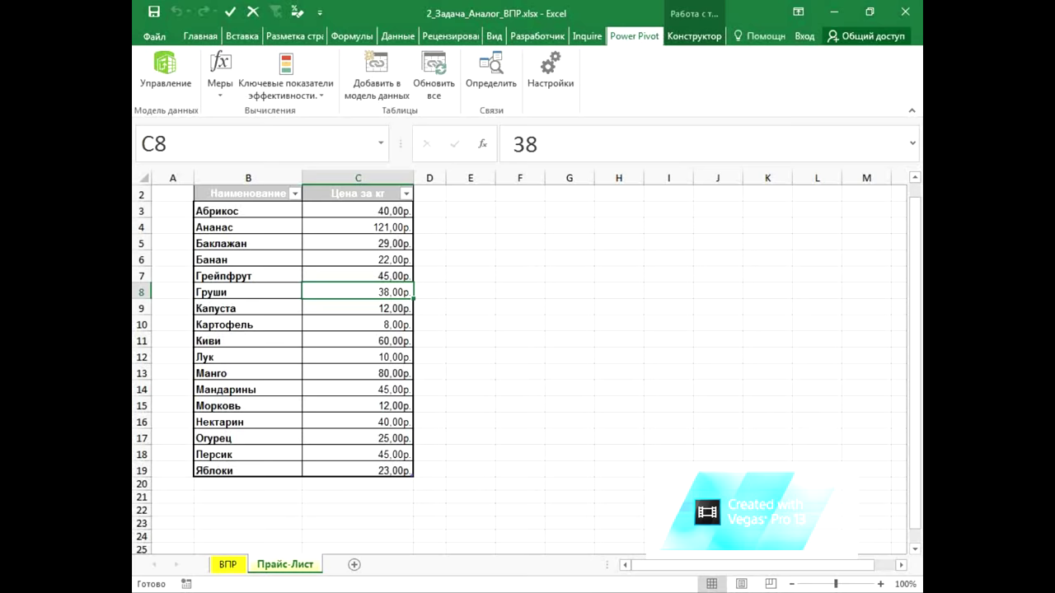
left_click(228, 565)
left_click(272, 565)
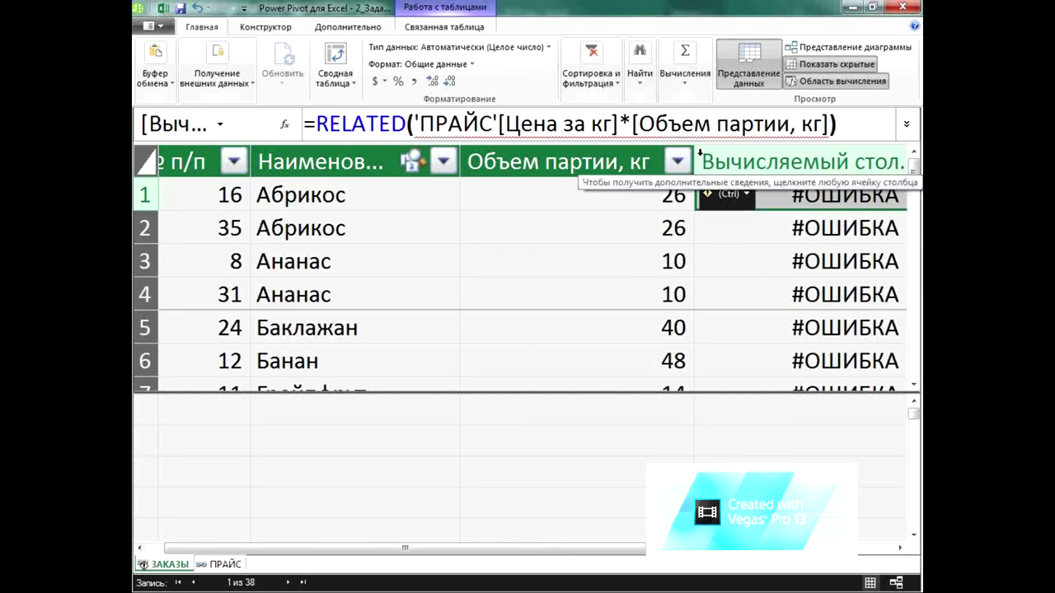
- Correct the calculated column's formula to =RELATED('ПРАЙС'[Цена за кг])*[Объем партии, кг]
left_click(863, 121)
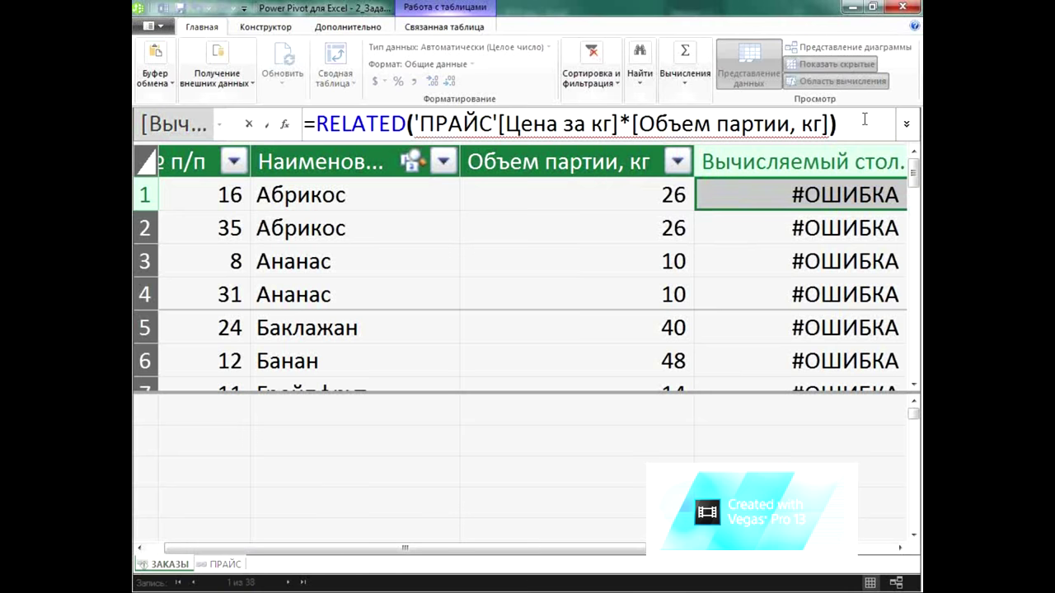
key("BackSpace")
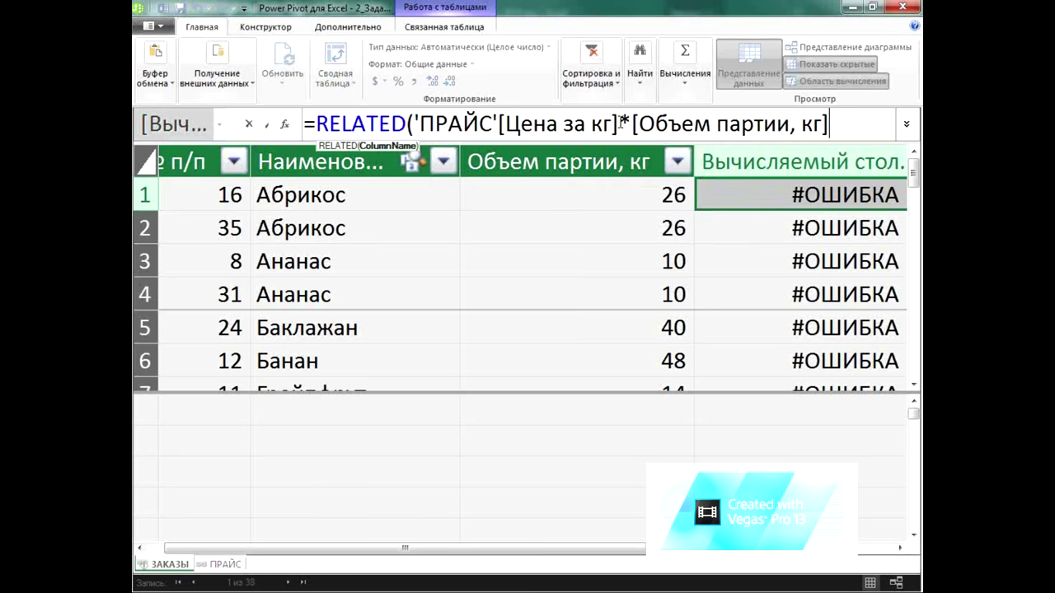
key("Left")
key("Left")
key("Left")
key("Left")
key("Left")
key("Left")
key("Left")
key("Left")
key("Left")
key("Left")
key("Left")
key("Left")
key("Left")
key("Left")
key("Left")
key("Left")
key("Left")
key("Left")
key("Left")
type(")")
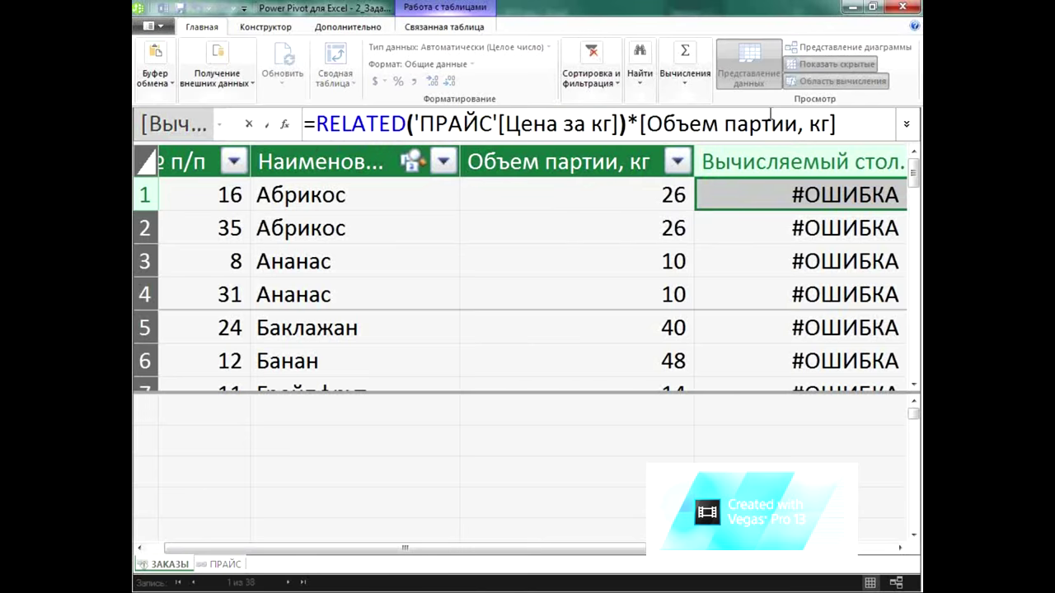
key("Return")
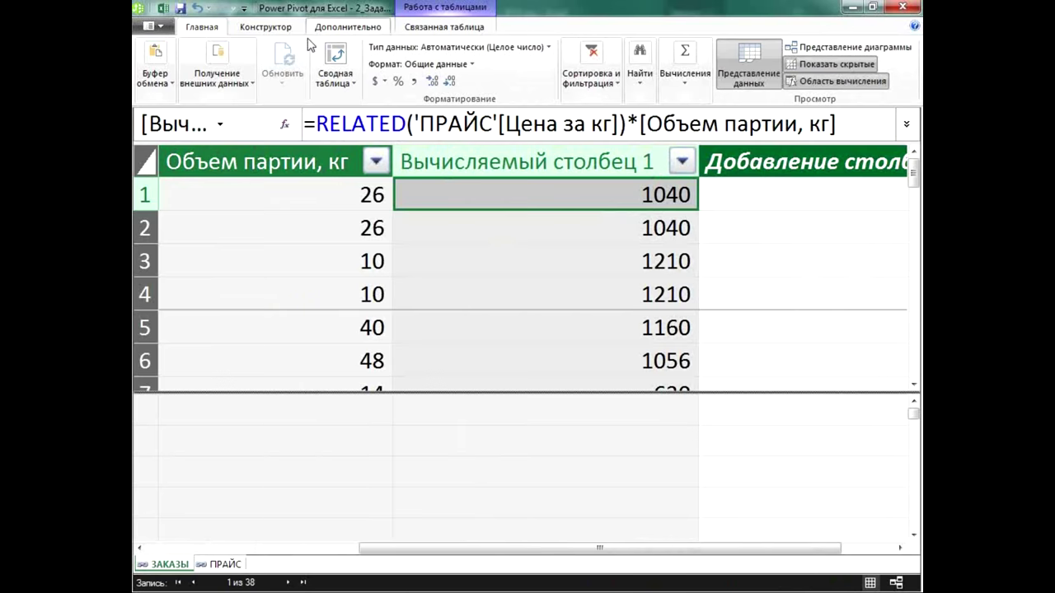
- Create a pivot table from the data model on a new worksheet
left_click(318, 226)
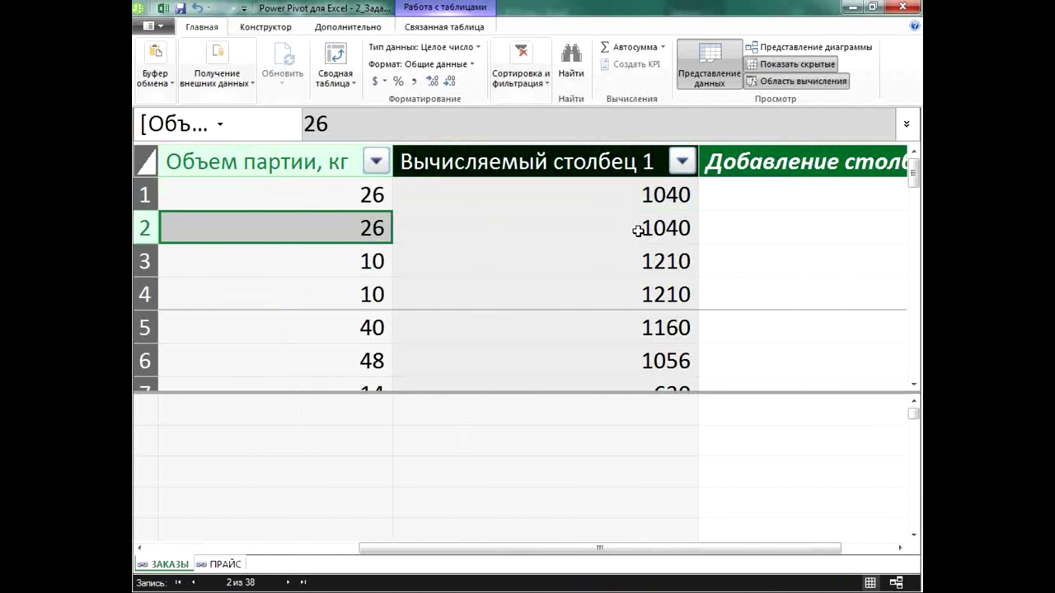
left_click(339, 57)
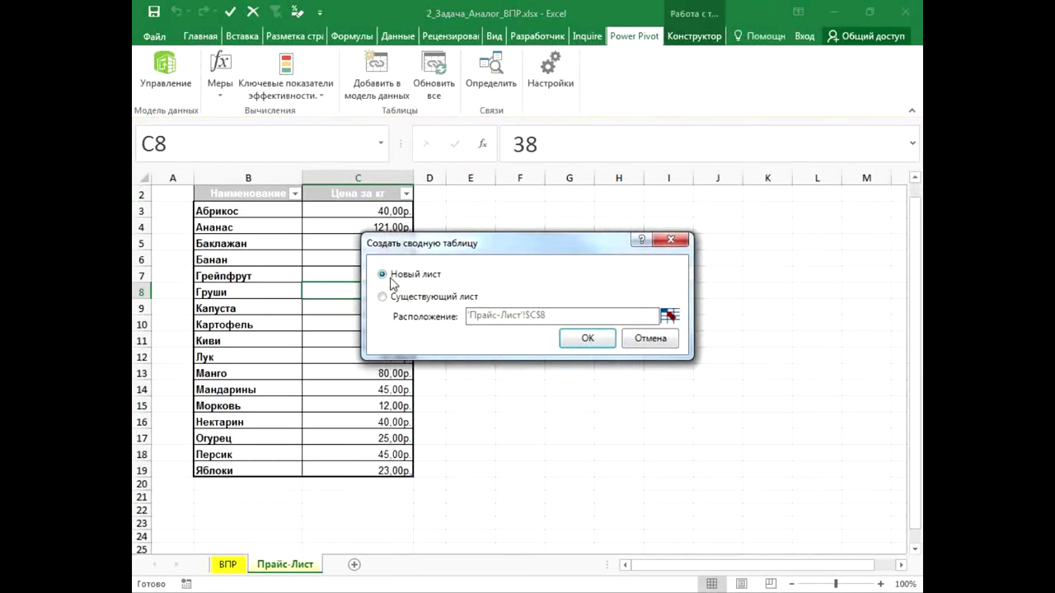
left_click(585, 339)
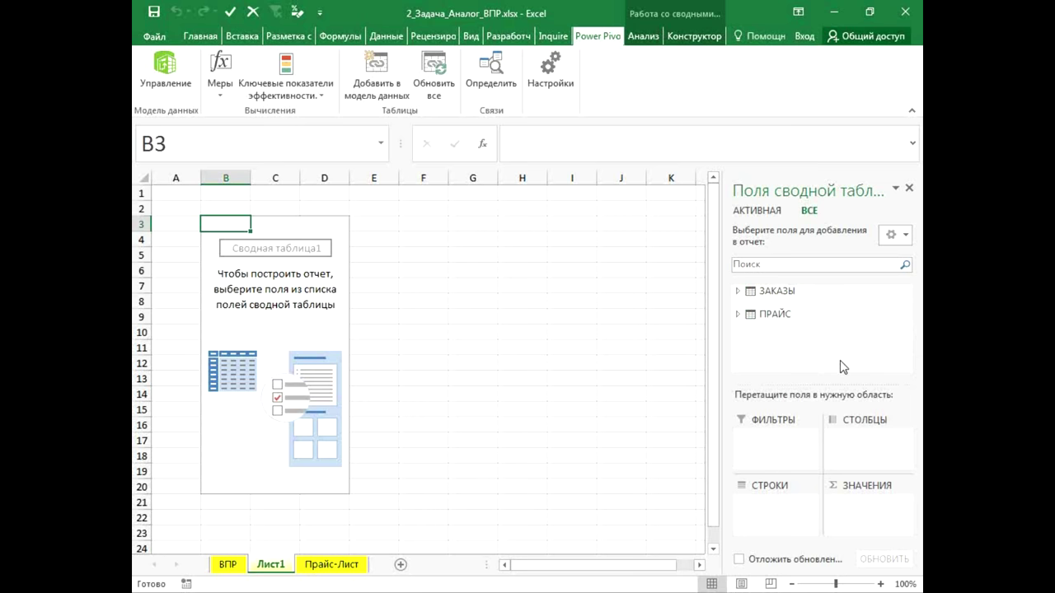
- Add Наименование as rows with Объем партии, кг and Вычисляемый столбец 1 as values from ЗАКАЗЫ, and close the field list
left_click(739, 292)
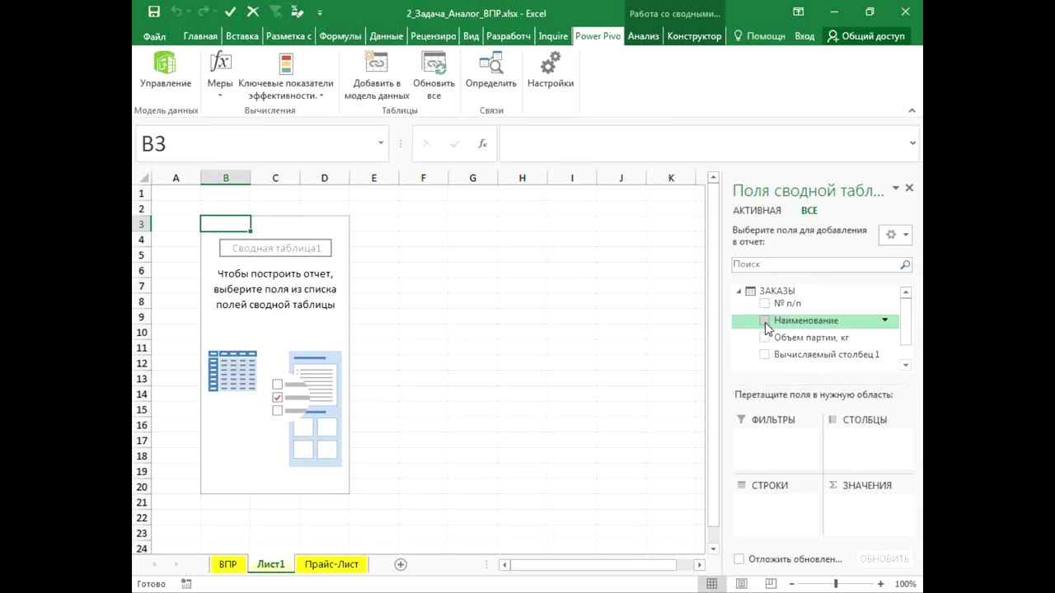
left_click(764, 321)
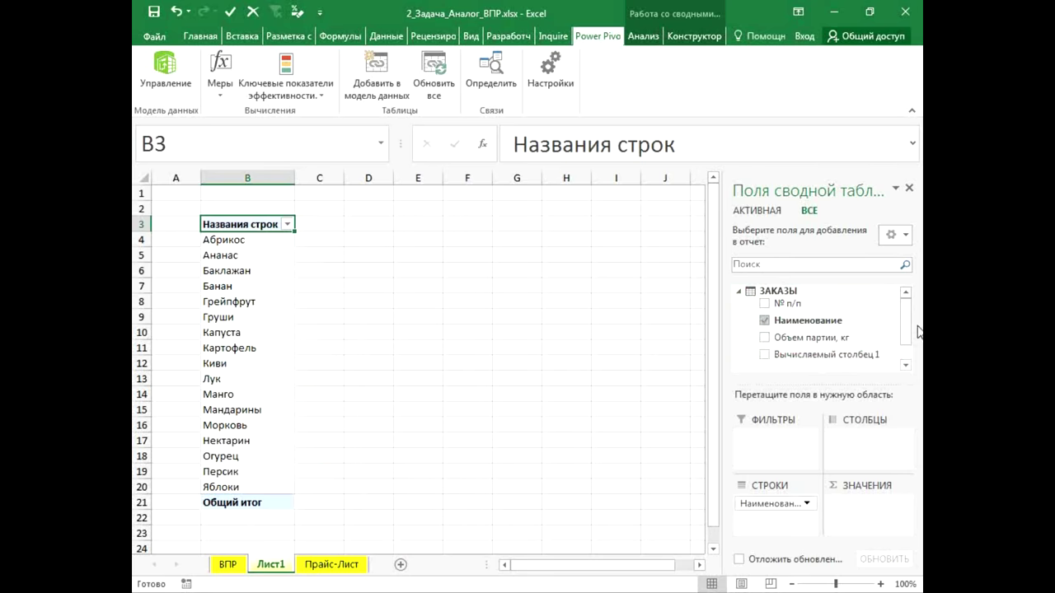
scroll(910, 330, "down", 2)
left_click(779, 314)
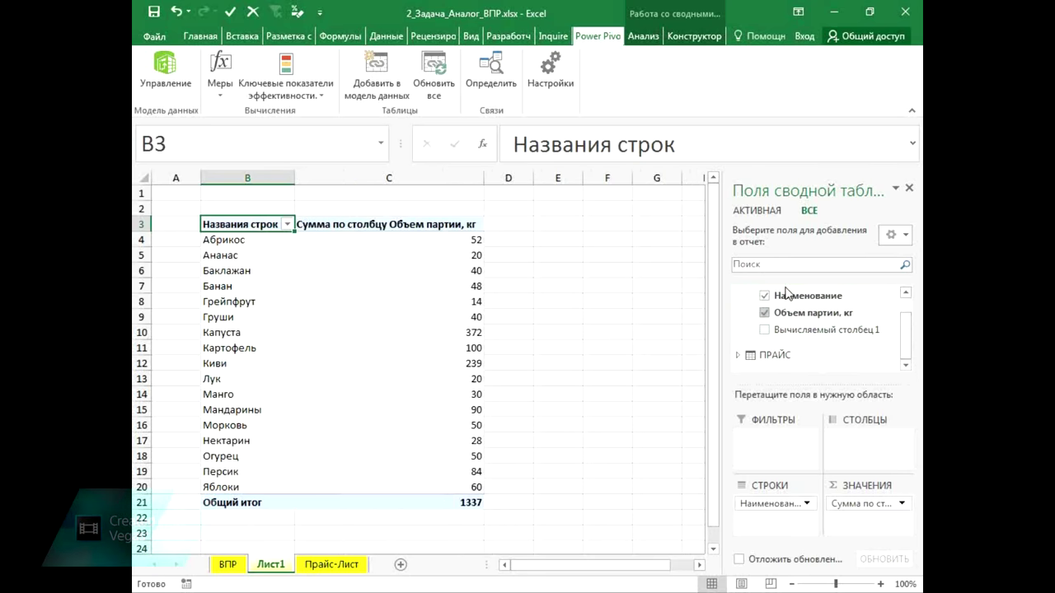
left_click_drag(484, 178, 395, 178)
left_click(764, 330)
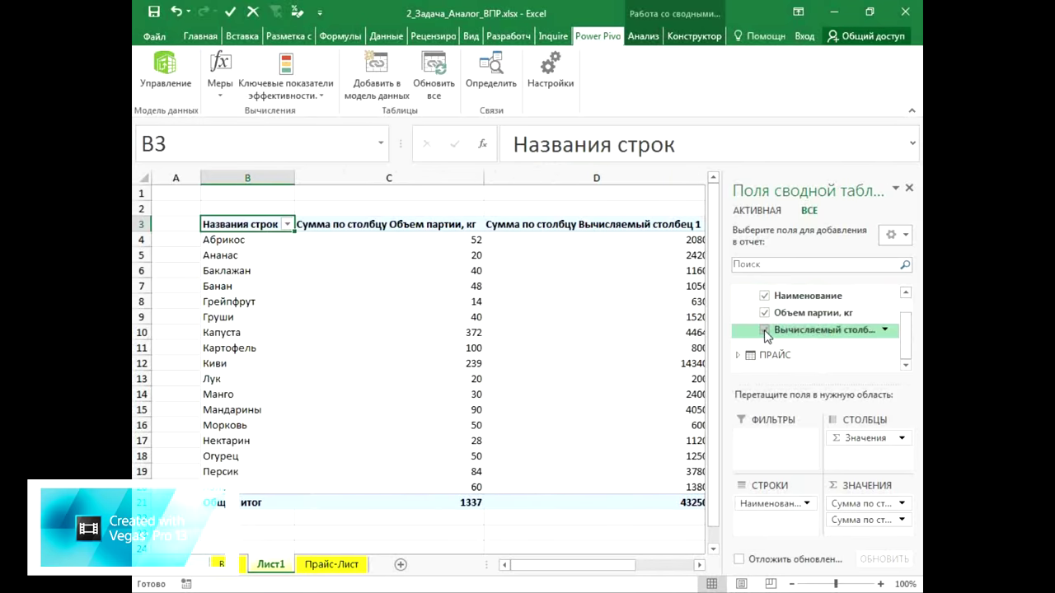
left_click(909, 189)
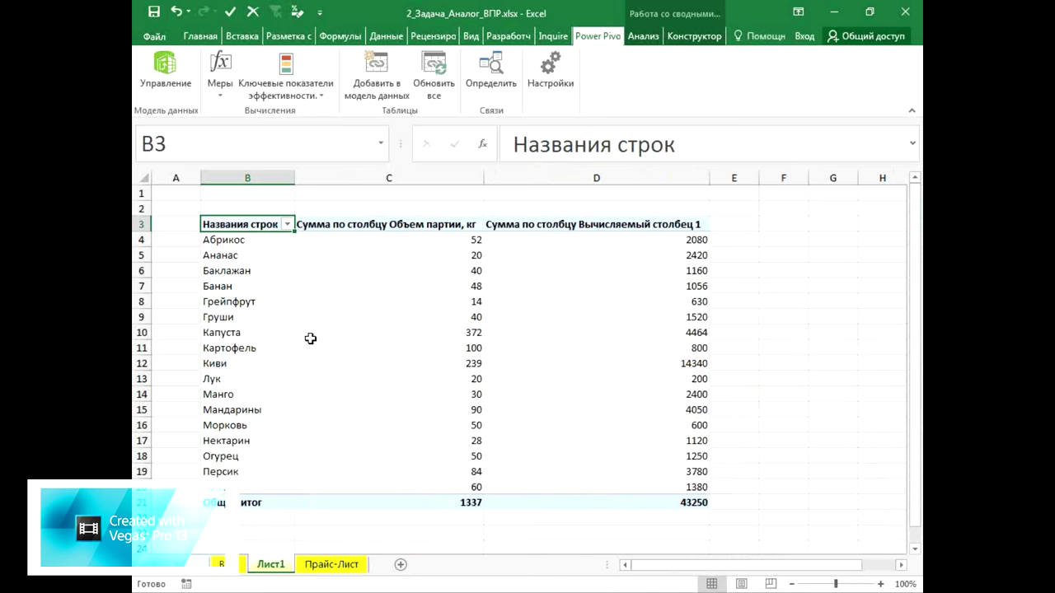
- Compare source sheets ВПР and Прайс-Лист with the pivot table on Лист1, and close the workbook, saving all changes
left_click(237, 568)
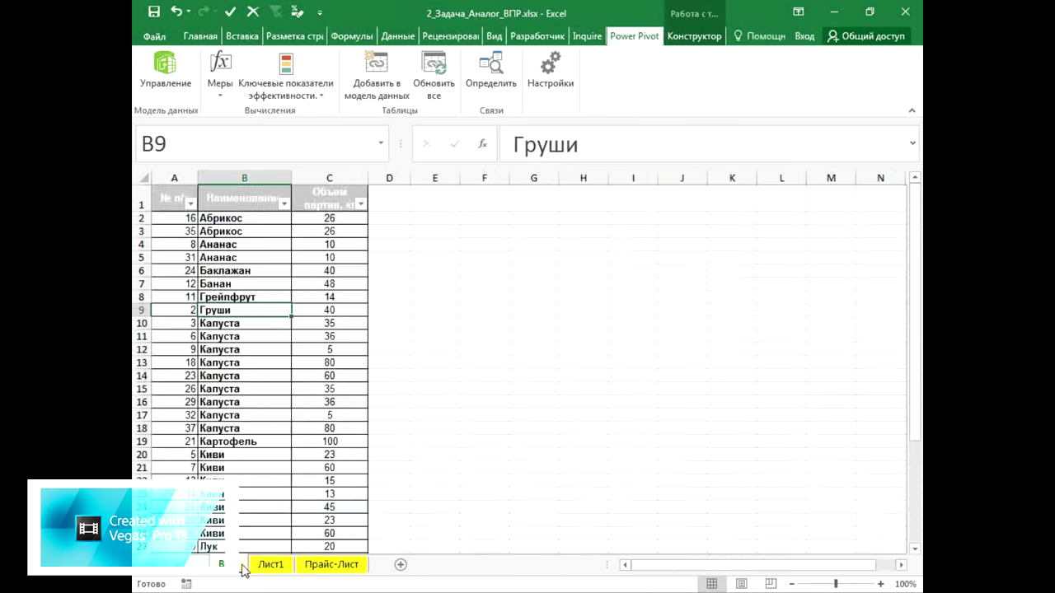
left_click(307, 569)
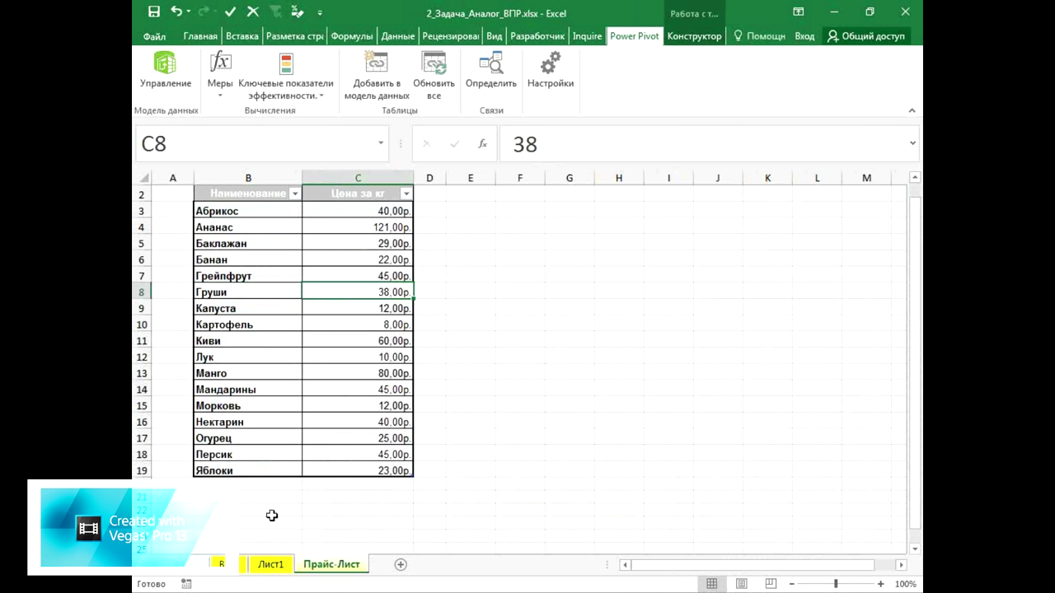
left_click(270, 565)
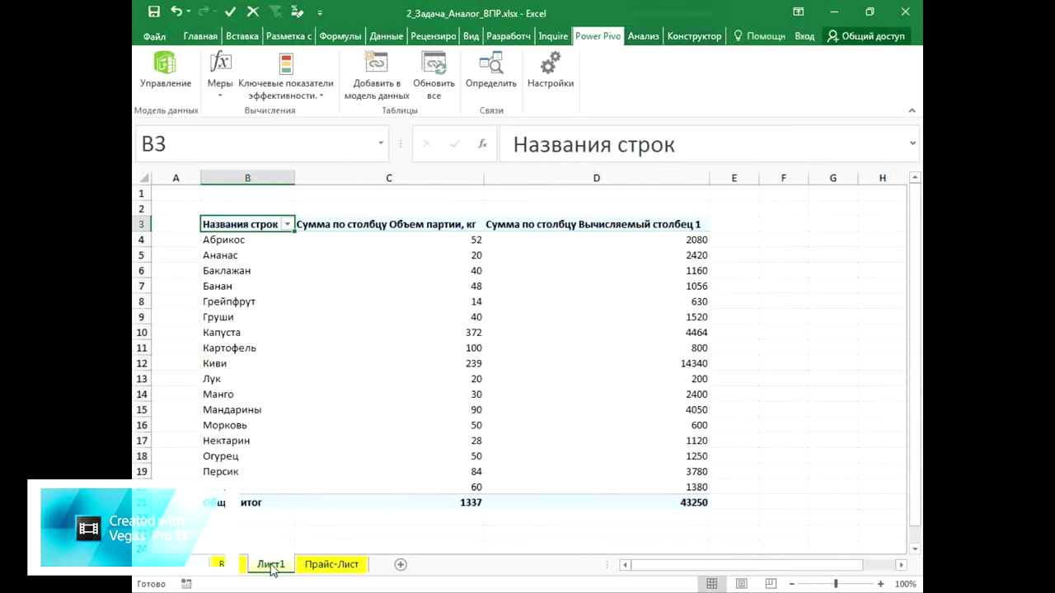
left_click(767, 392)
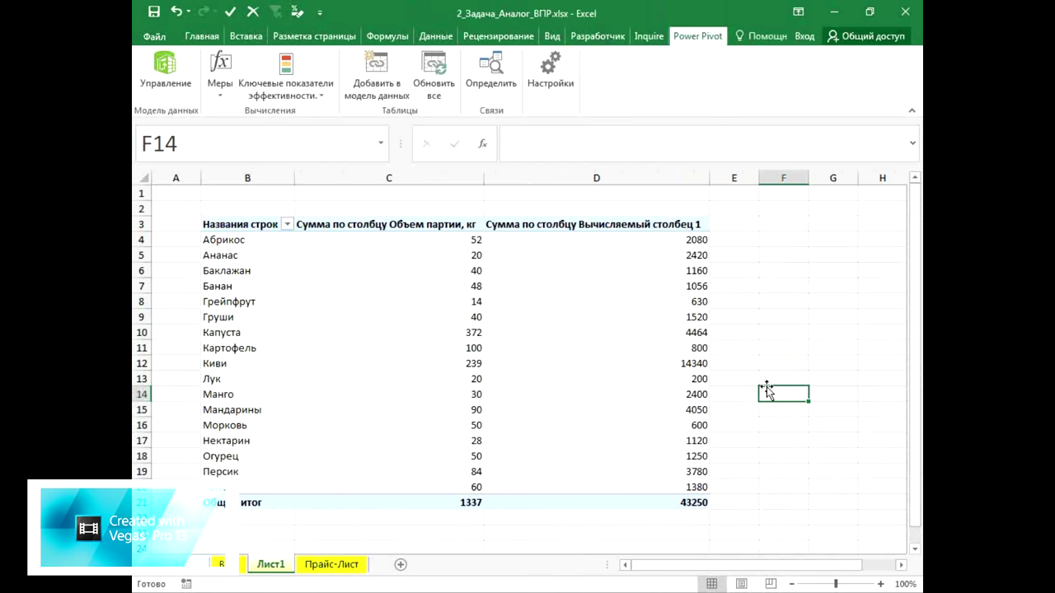
left_click(904, 16)
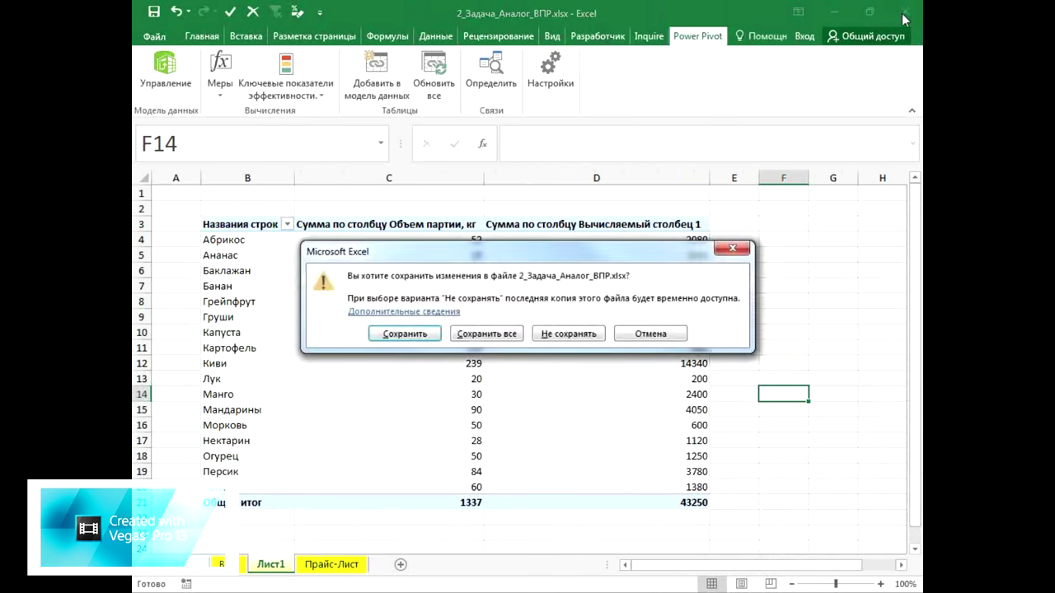
left_click(469, 336)
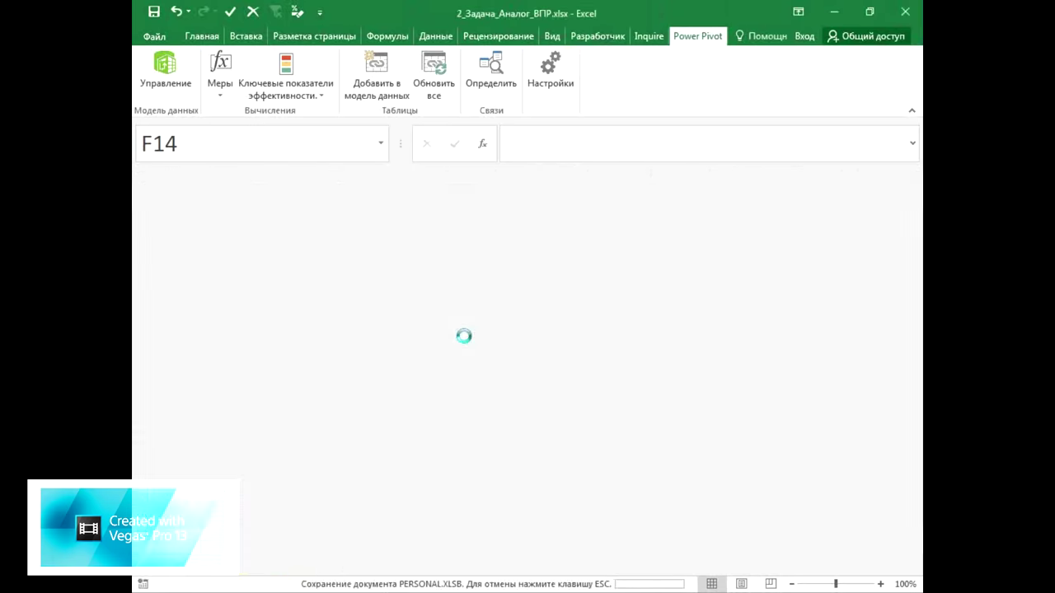
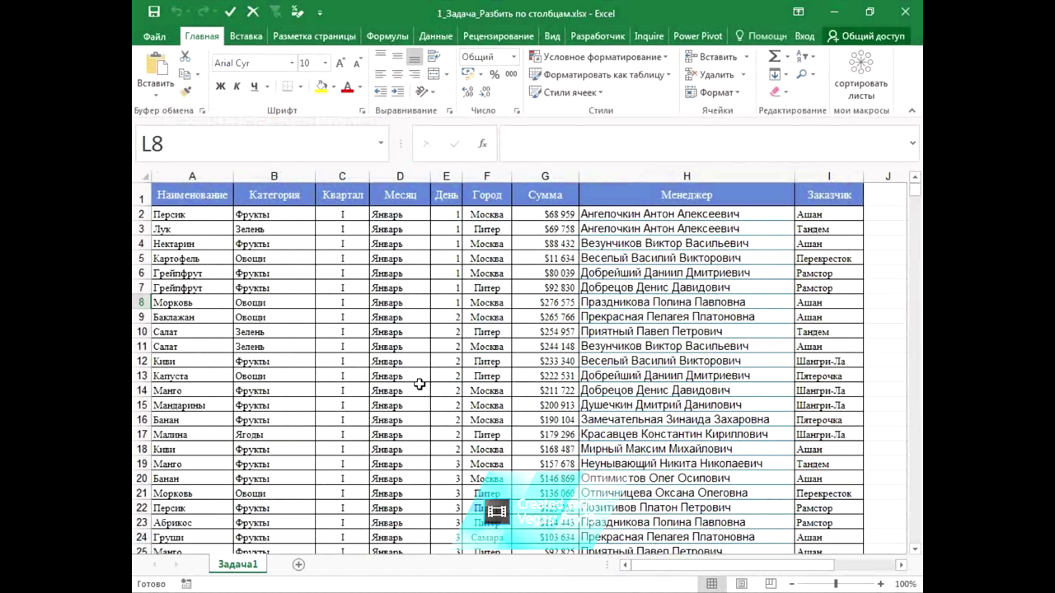
- Convert the data range A1:I1400 on sheet Задача1 into a table with headers
left_click(416, 389)
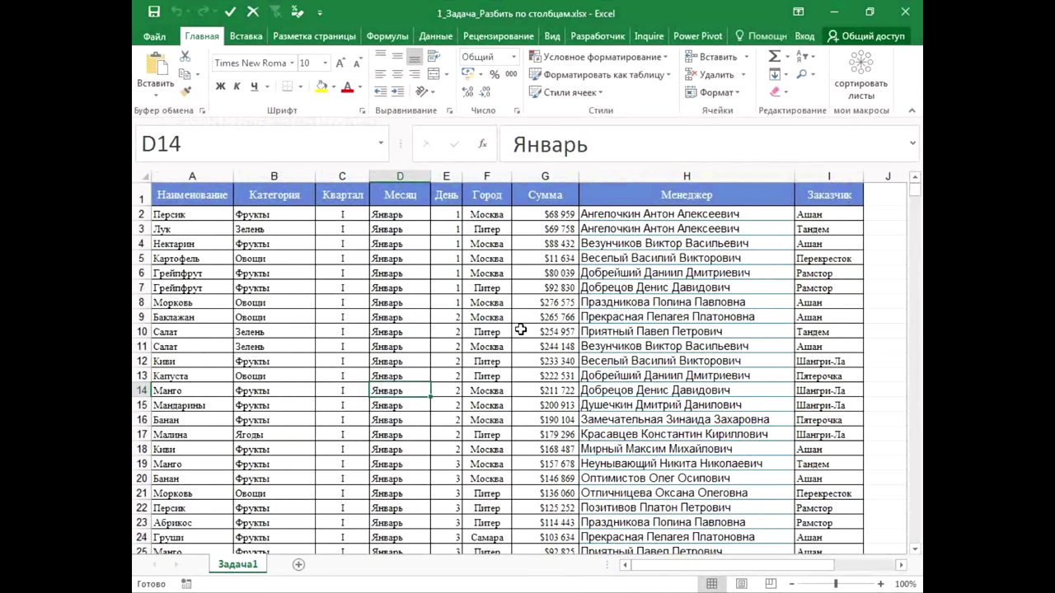
left_click(243, 35)
left_click(153, 87)
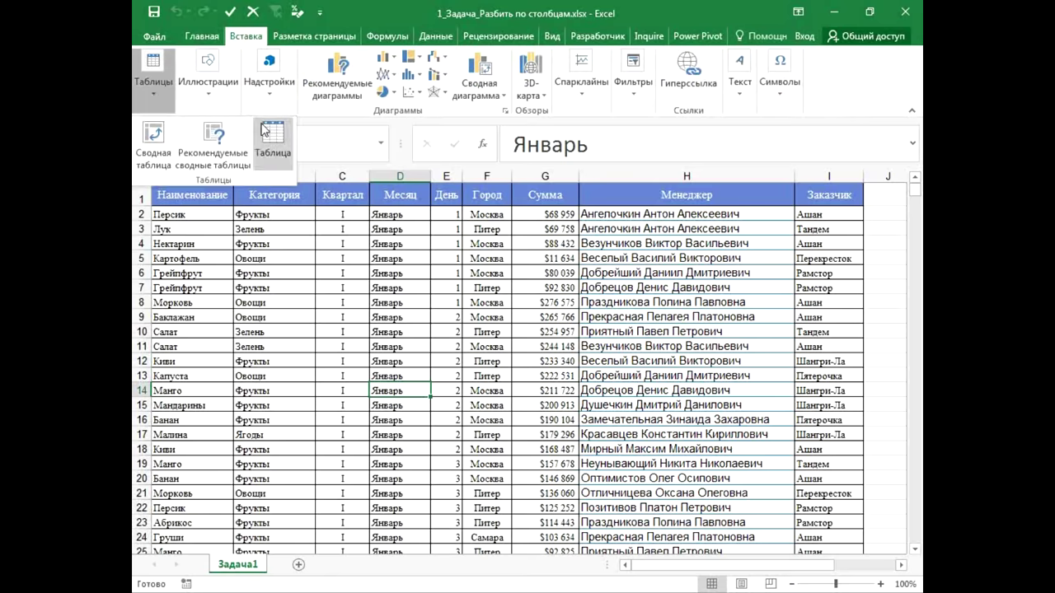
left_click(272, 140)
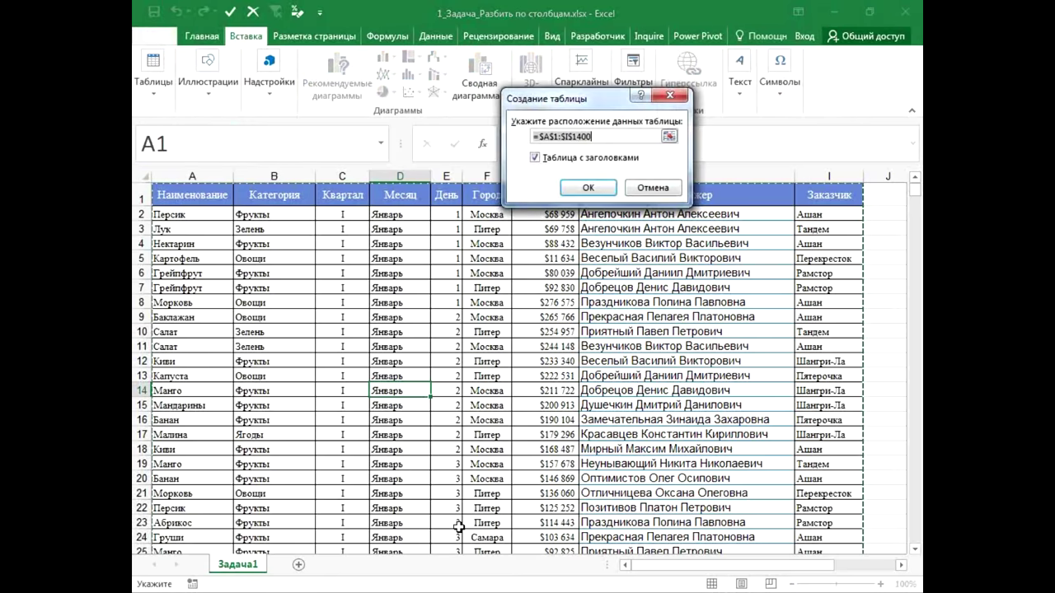
left_click(576, 187)
left_click(528, 347)
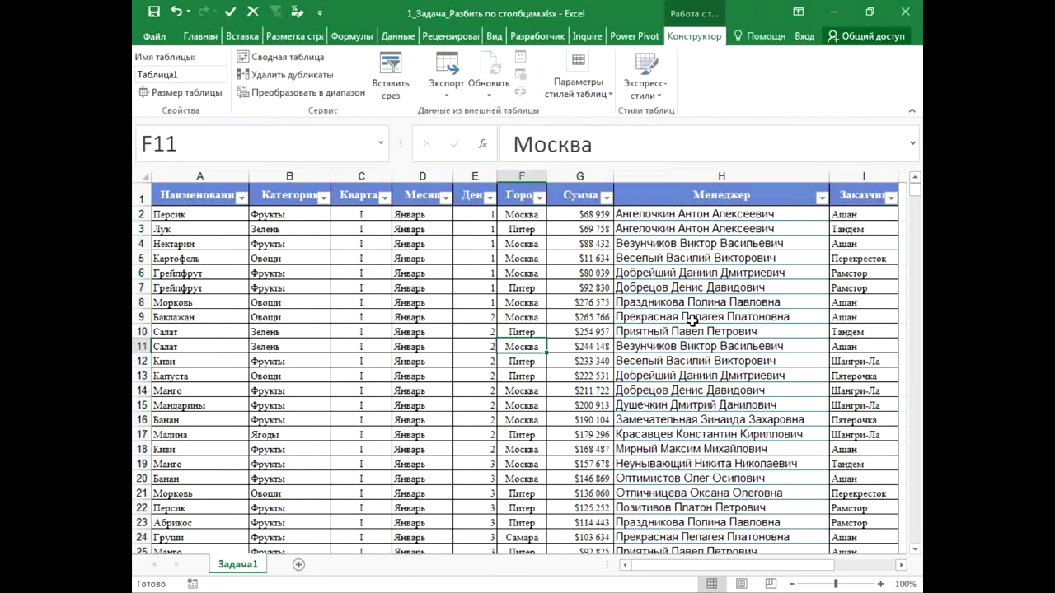
- Load the new table into the Power Query editor as a query and dismiss the compatibility warning
left_click(397, 36)
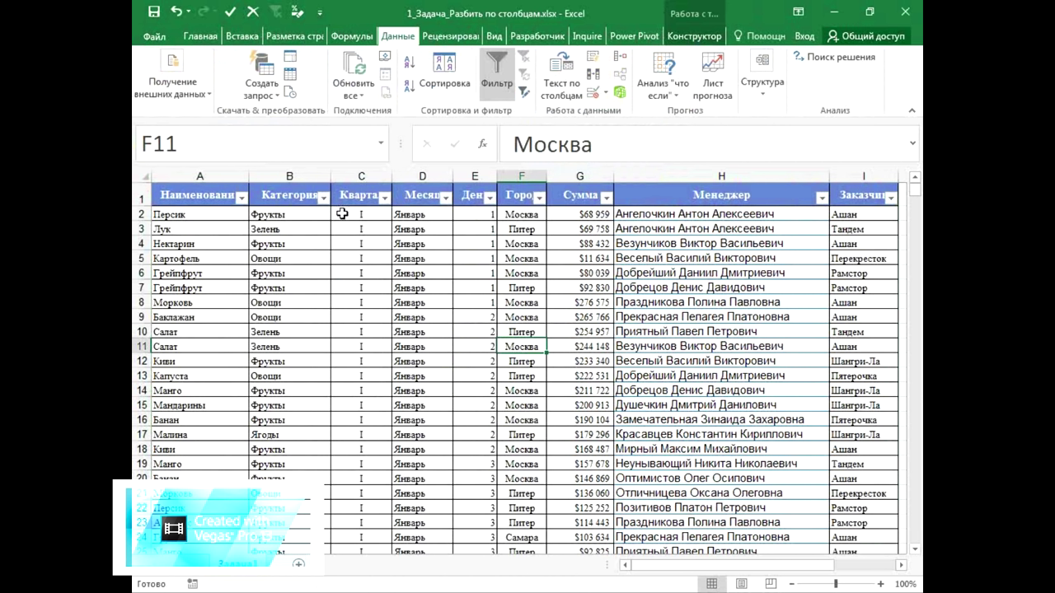
left_click(277, 96)
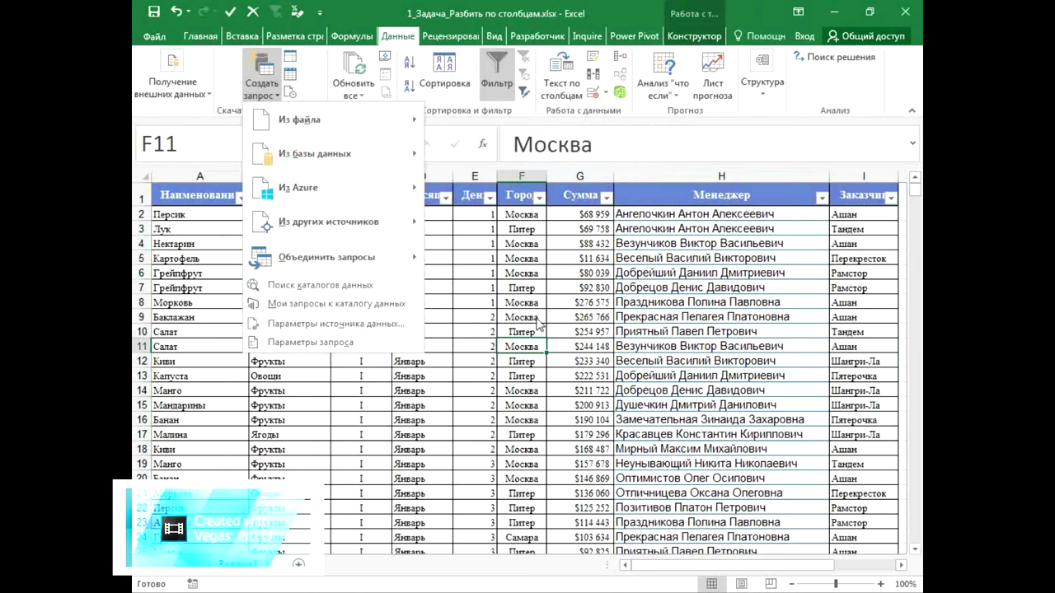
left_click(526, 349)
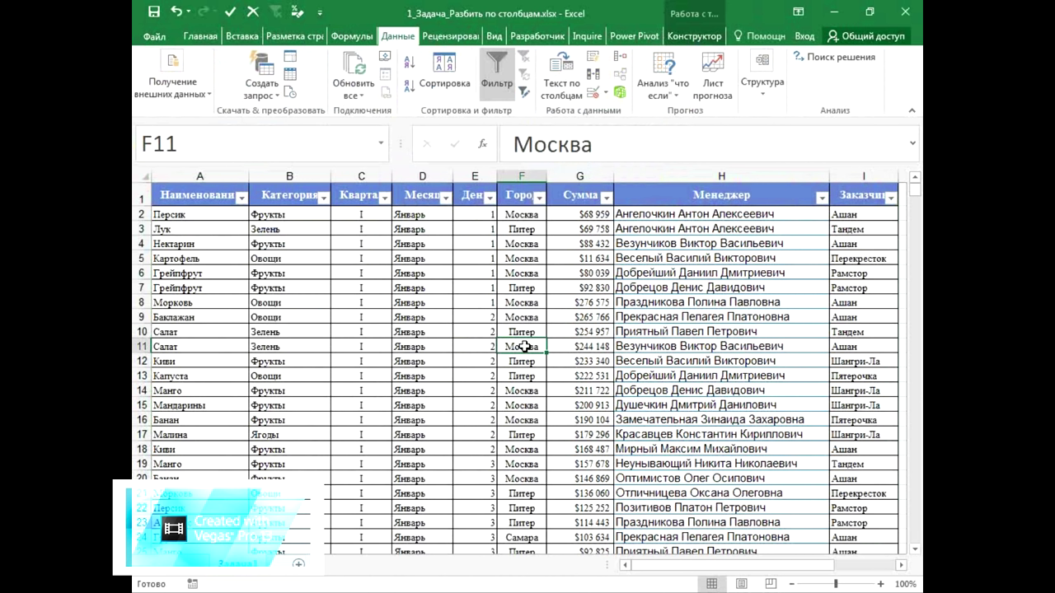
left_click(290, 81)
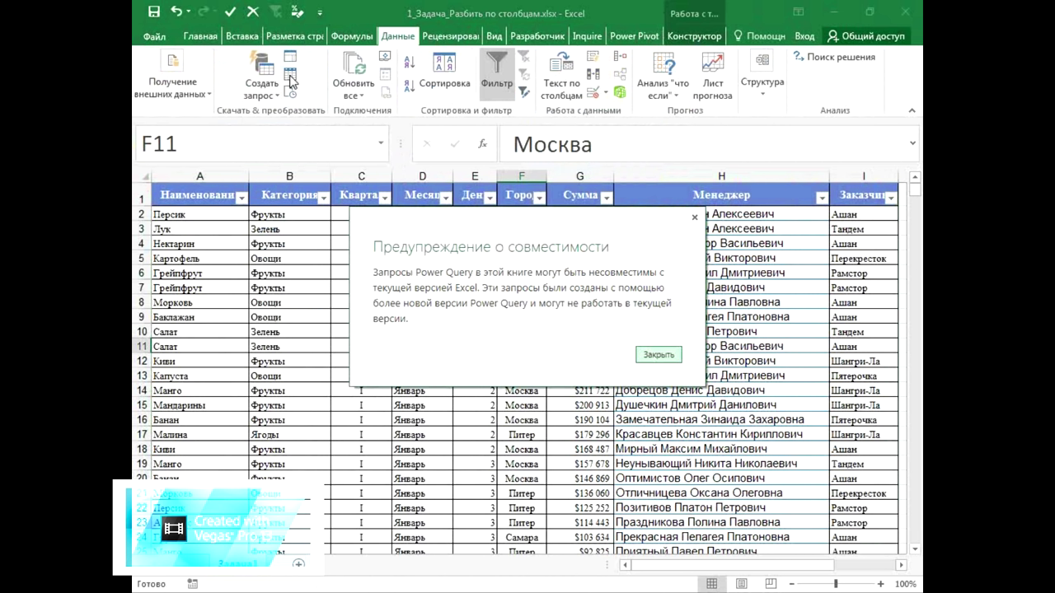
left_click(655, 357)
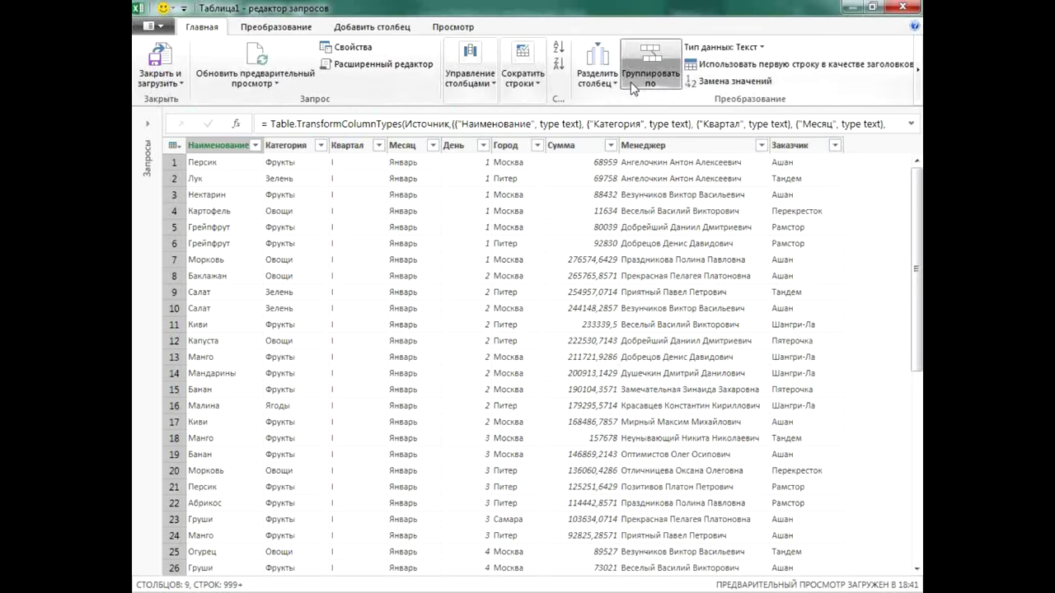
- Look through the query editor's transform, add-column and view commands and the loaded rows of Таблица1
left_click(275, 30)
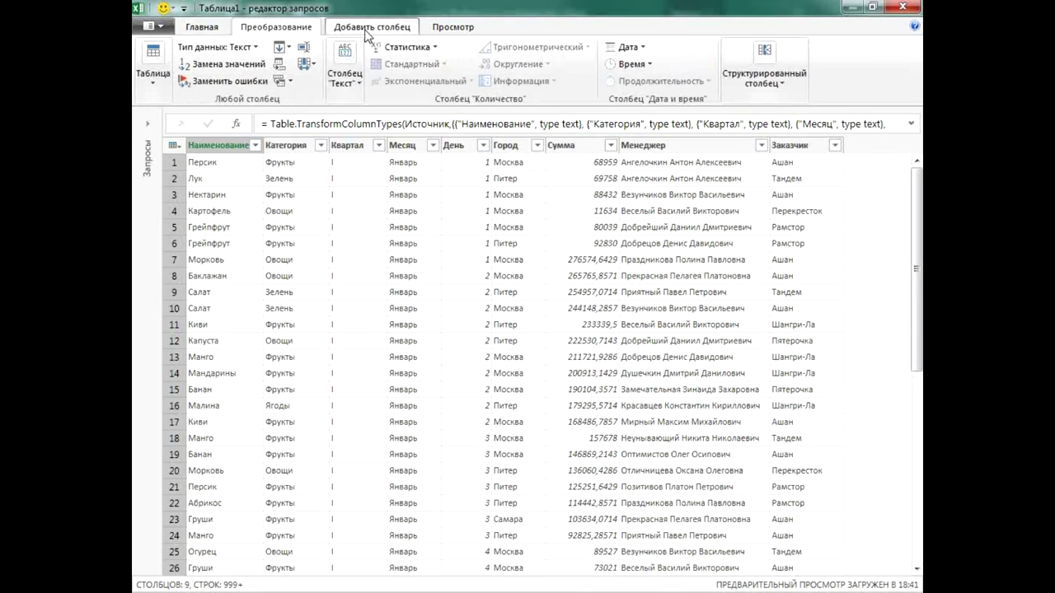
left_click(362, 35)
left_click(455, 31)
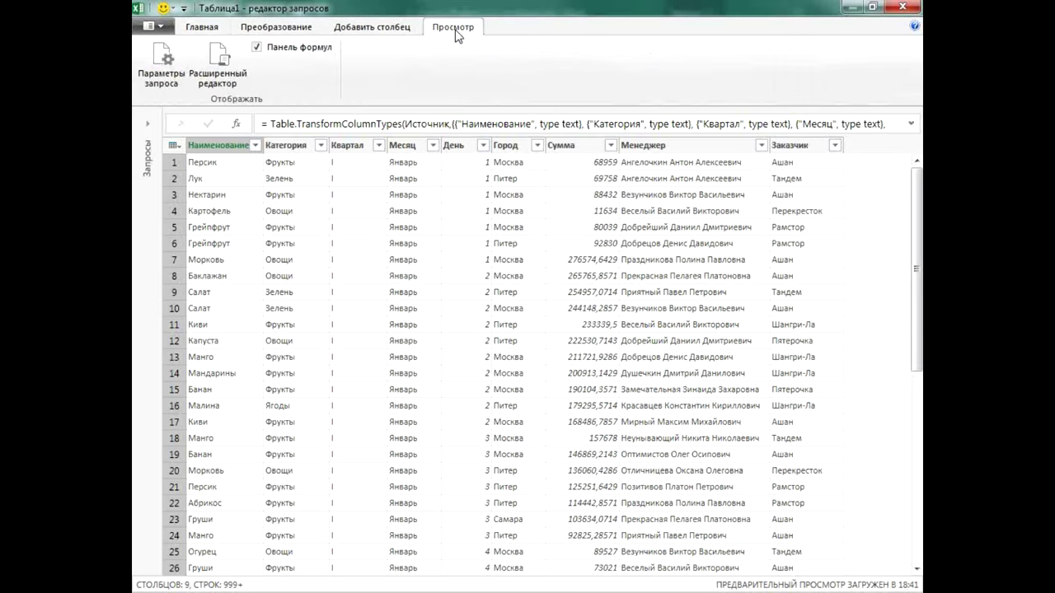
left_click(516, 293)
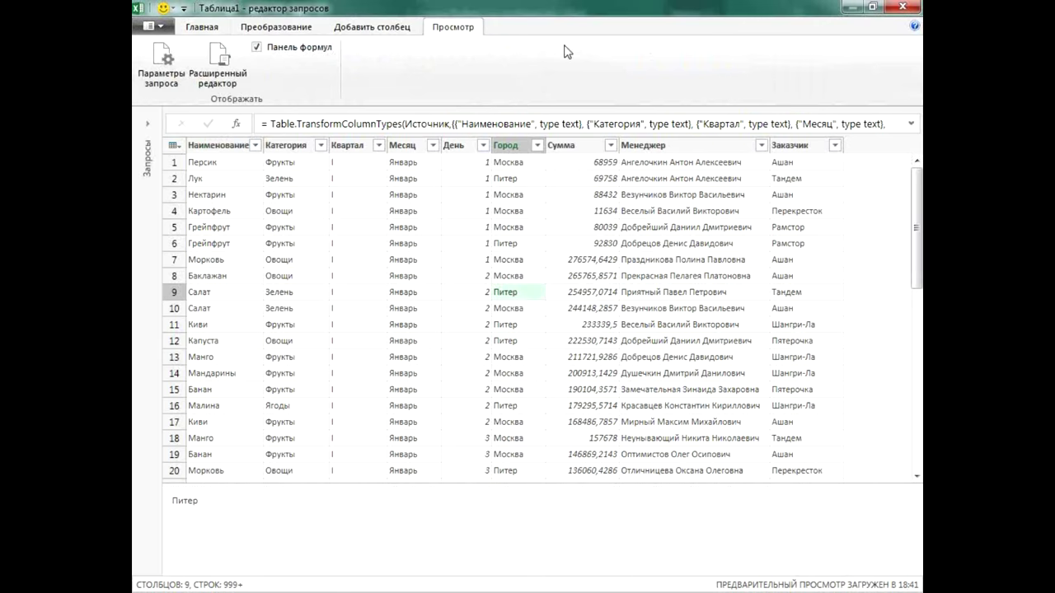
left_click(206, 28)
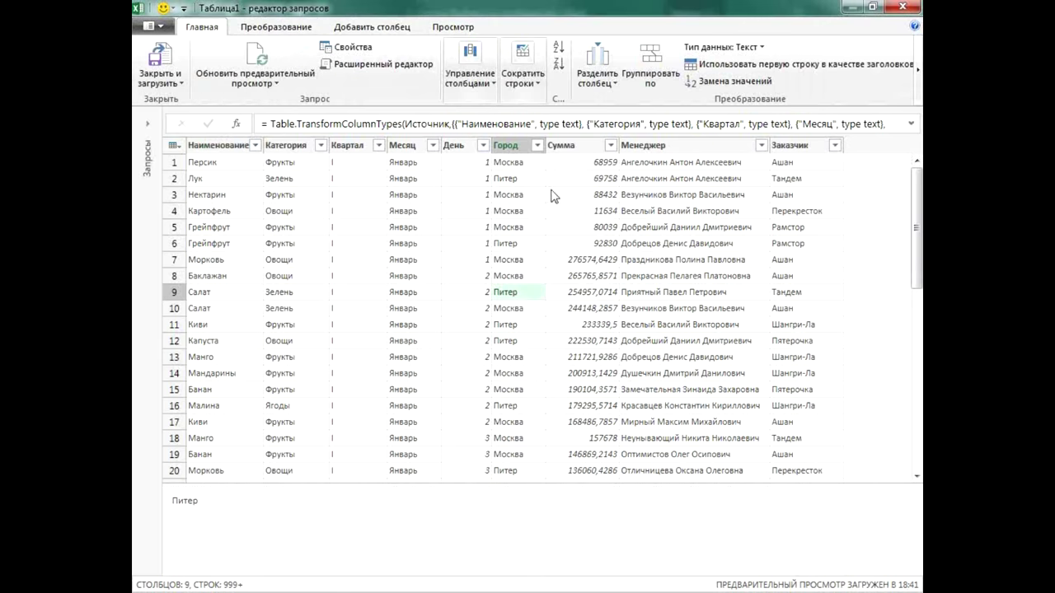
scroll(917, 198, "down", 13)
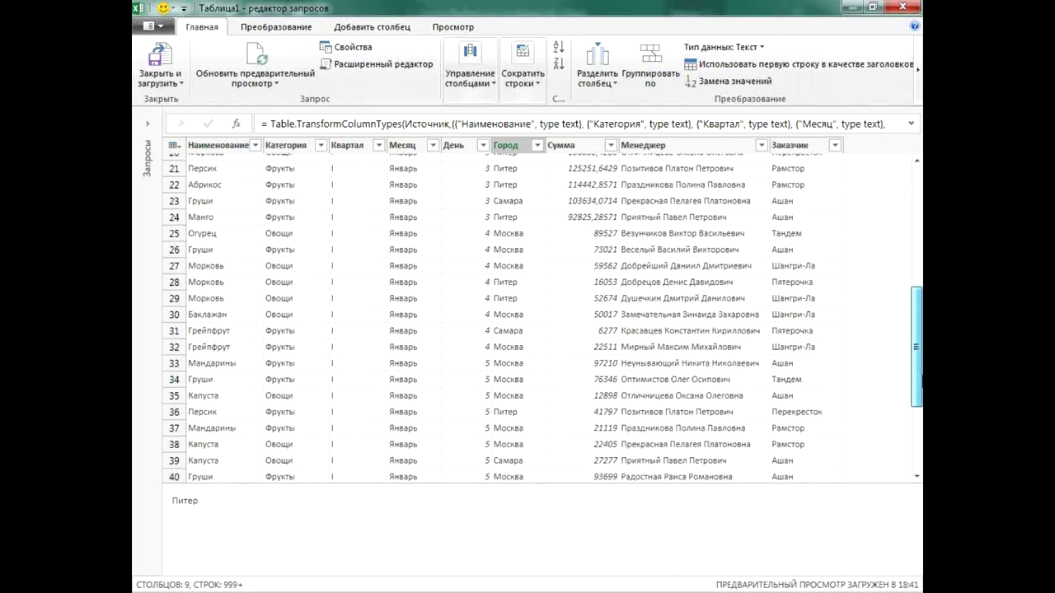
scroll(916, 198, "up", 20)
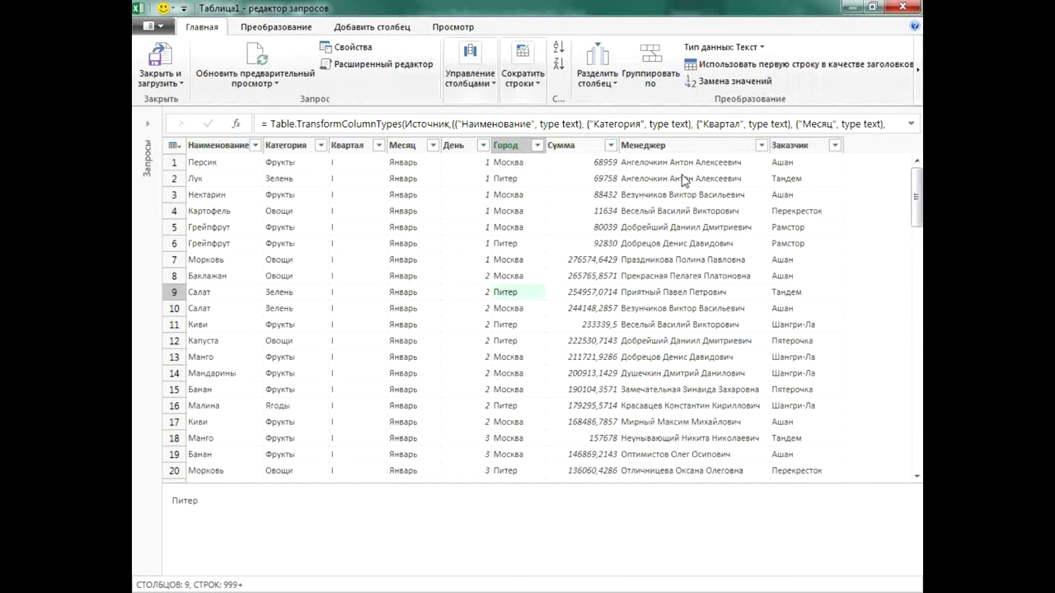
- Split the Менеджер column by the Пробел delimiter at the position of the left delimiter only
left_click(705, 146)
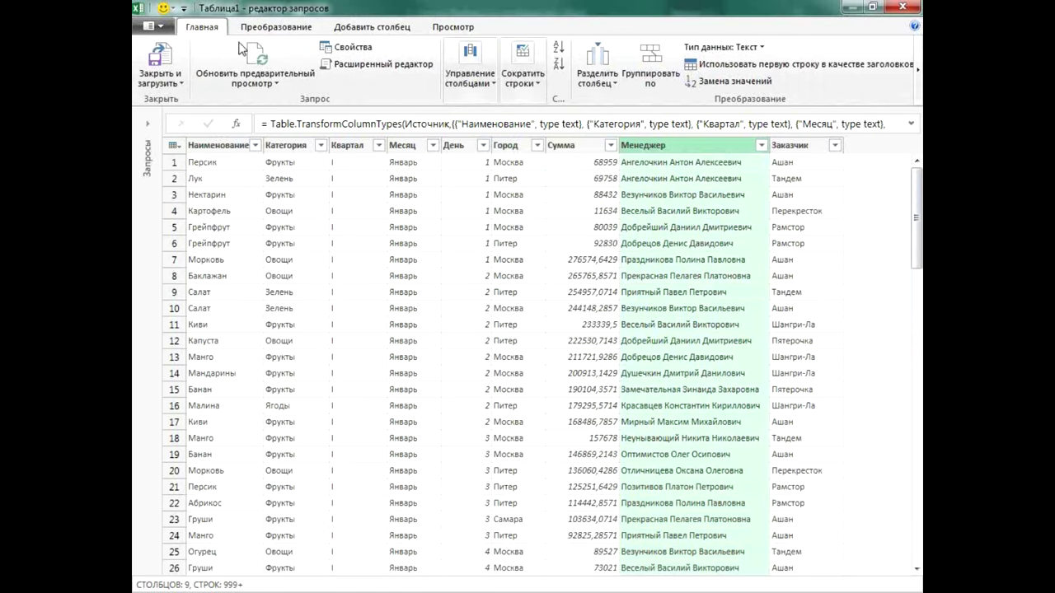
left_click(613, 86)
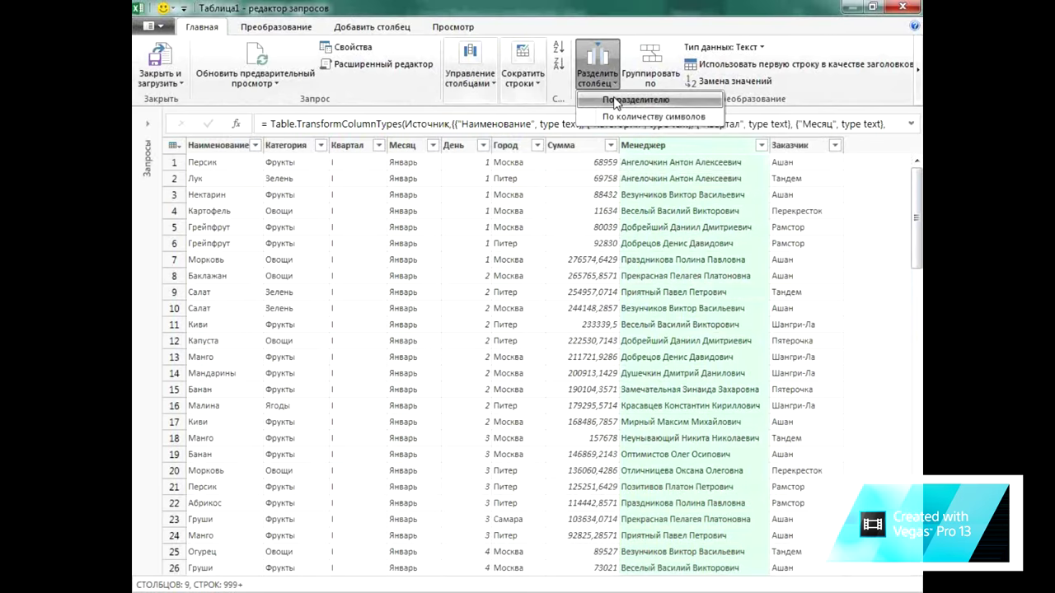
left_click(635, 100)
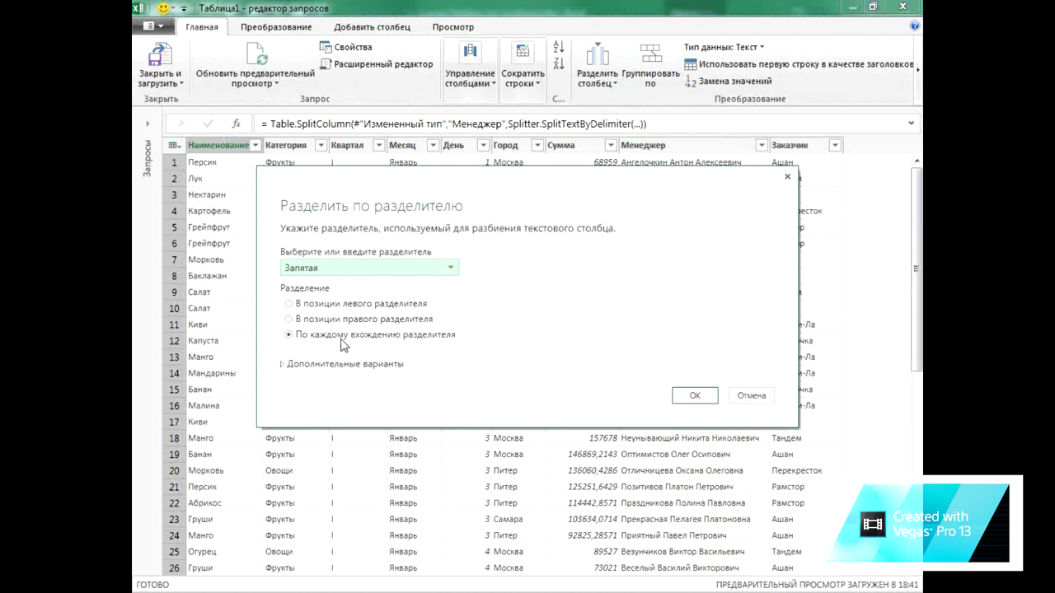
left_click(451, 269)
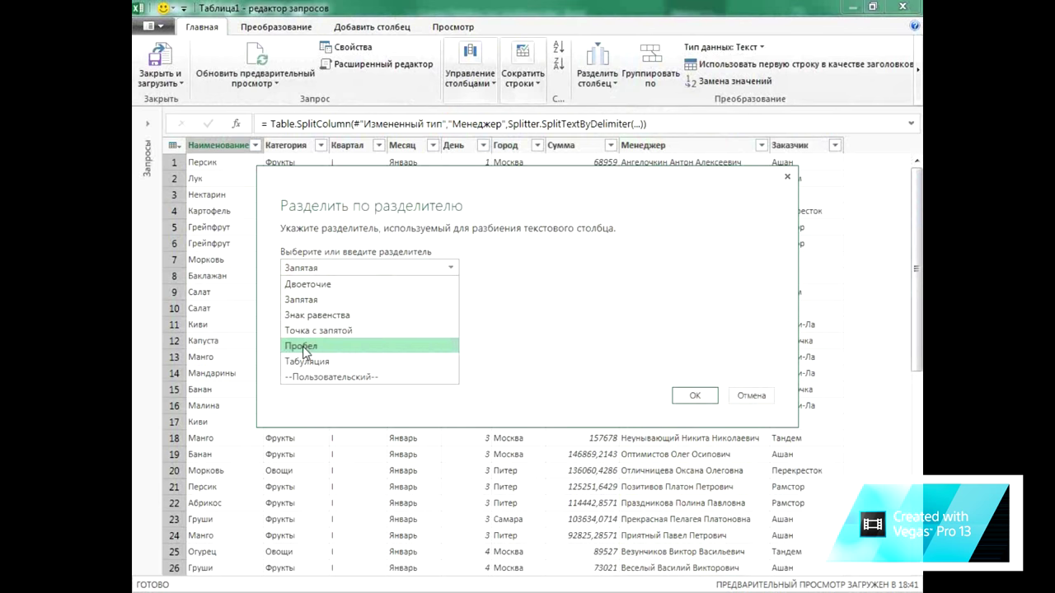
left_click(301, 347)
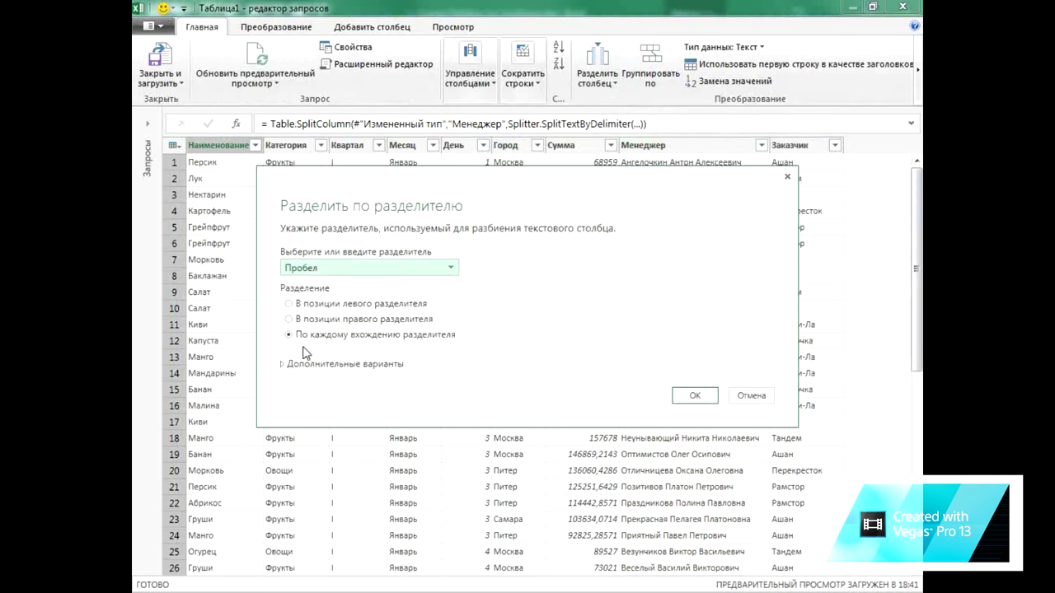
left_click(451, 268)
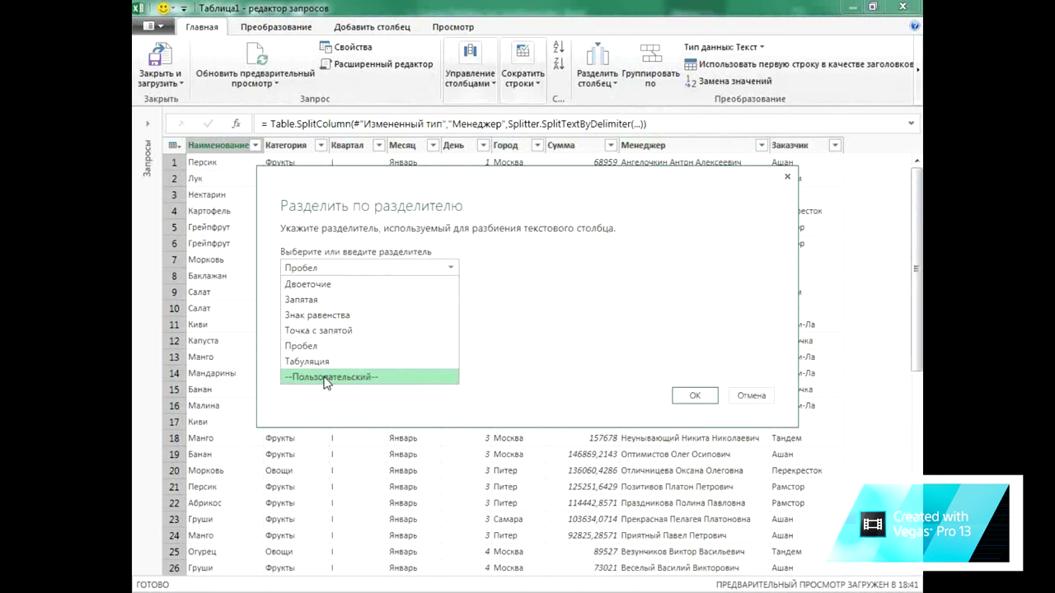
left_click(490, 304)
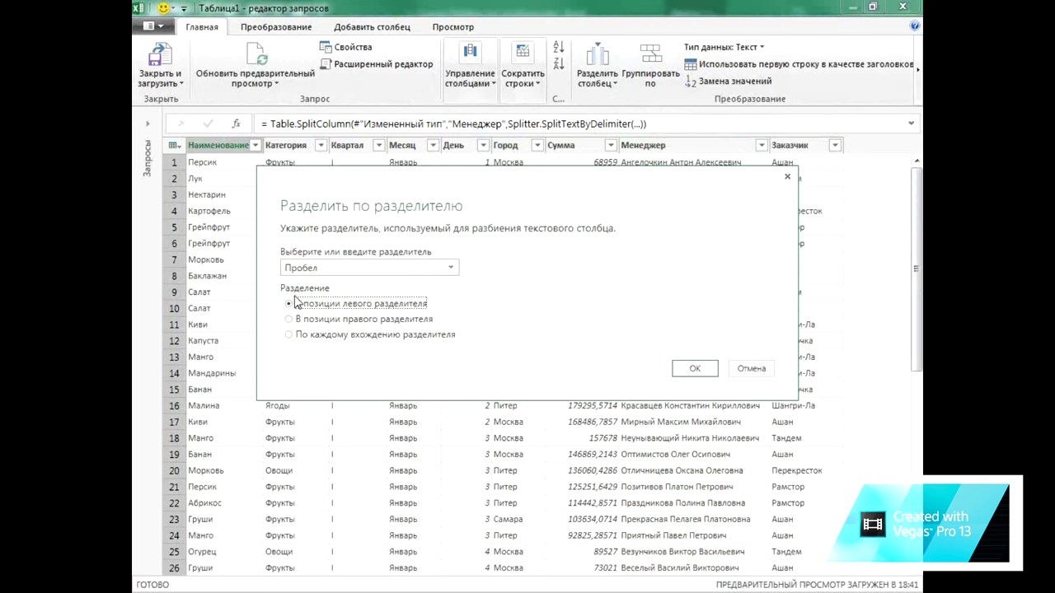
left_click(694, 370)
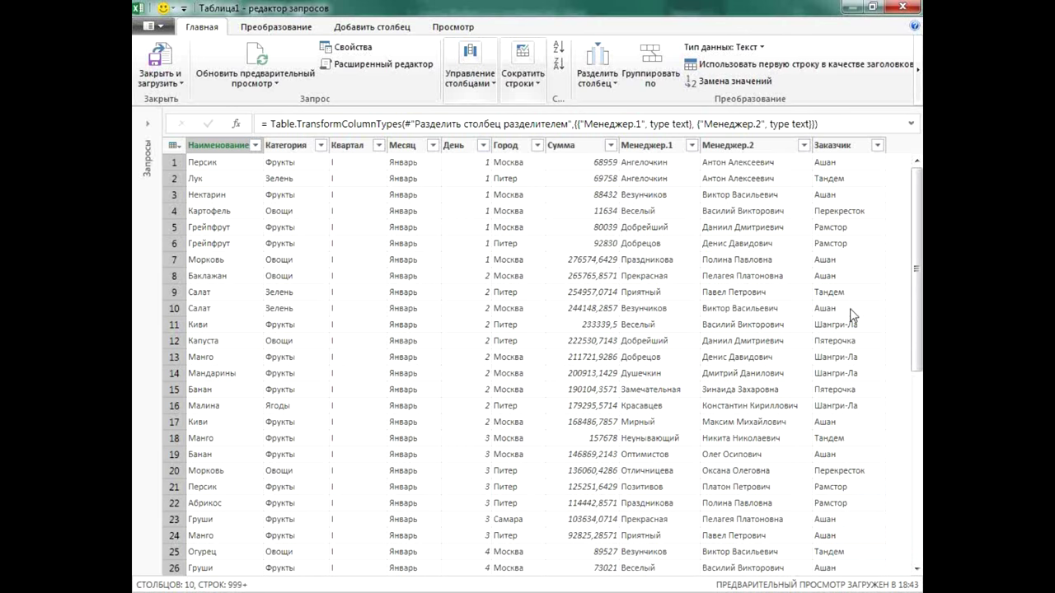
- Close the query editor and load the split data into the workbook as a table on a new sheet
left_click(468, 316)
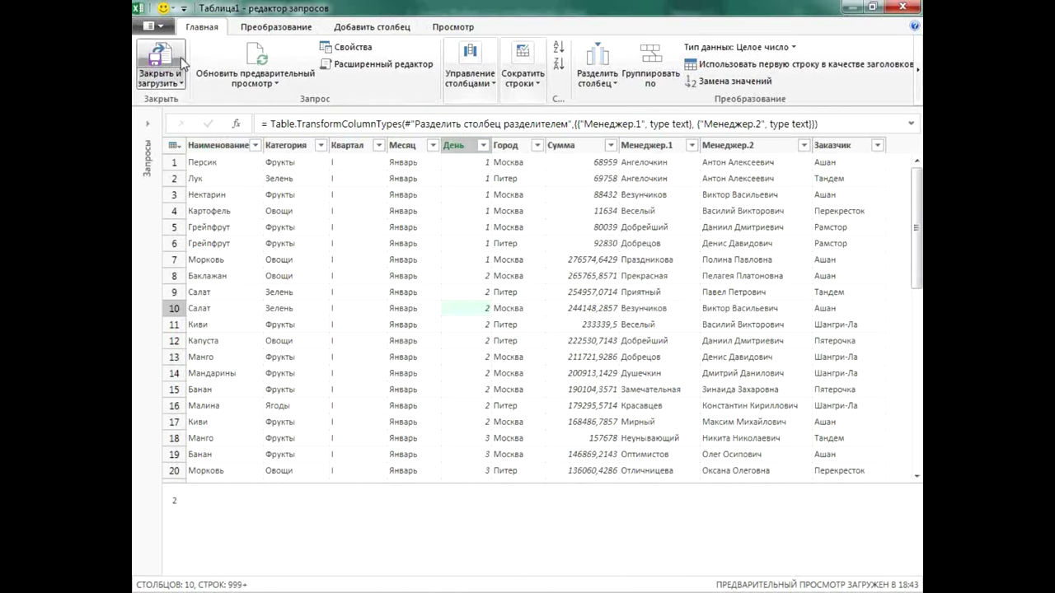
left_click(182, 86)
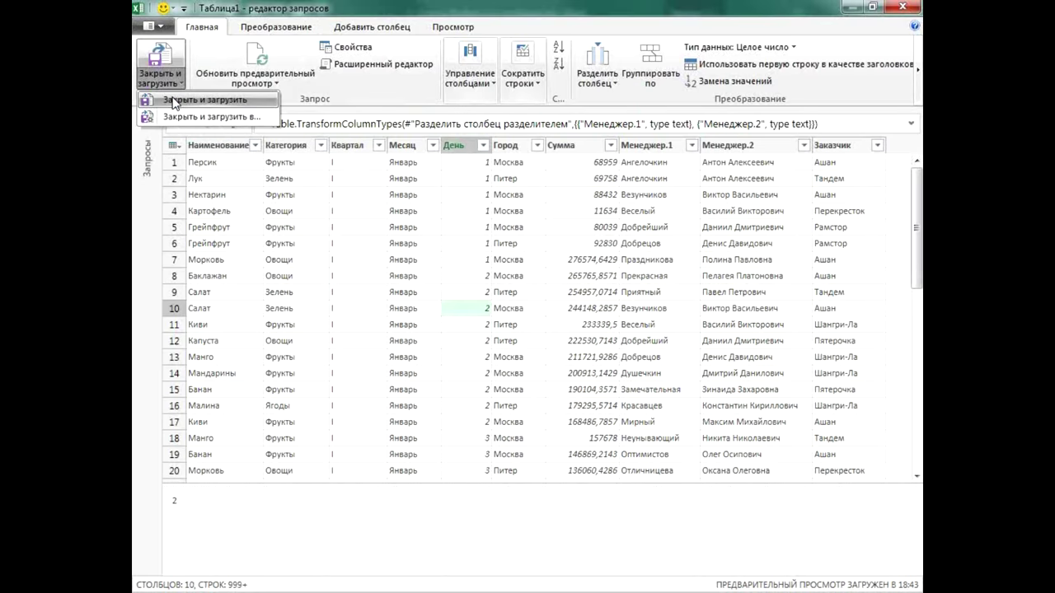
left_click(173, 101)
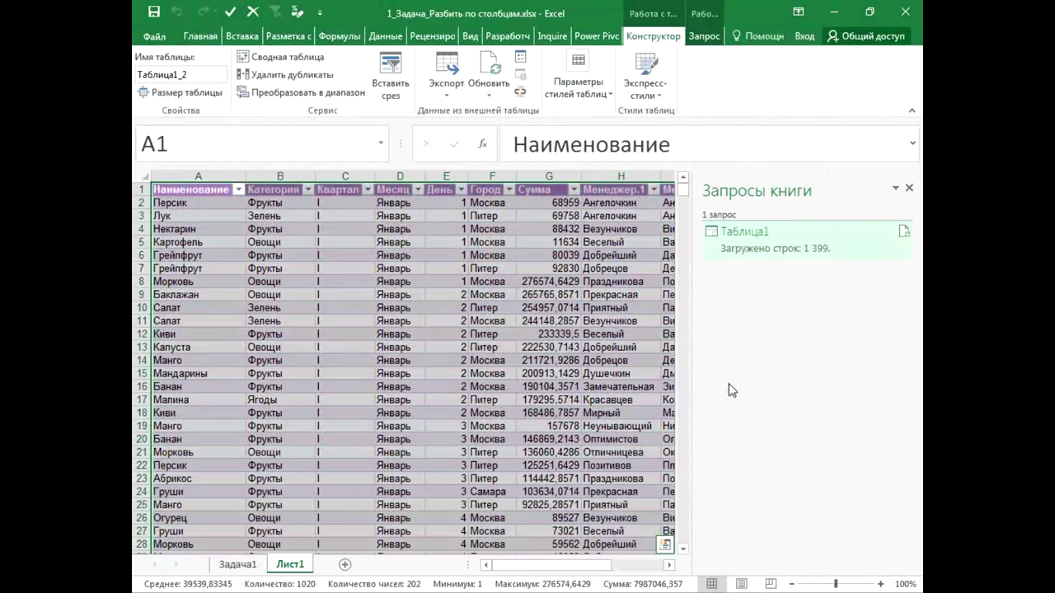
- Narrow the workbook queries pane and examine the Менеджер.1 and Менеджер.2 columns of the loaded table
mouse_move(695, 378)
left_mouse_down()
mouse_move(876, 381)
mouse_move(712, 381)
left_mouse_up()
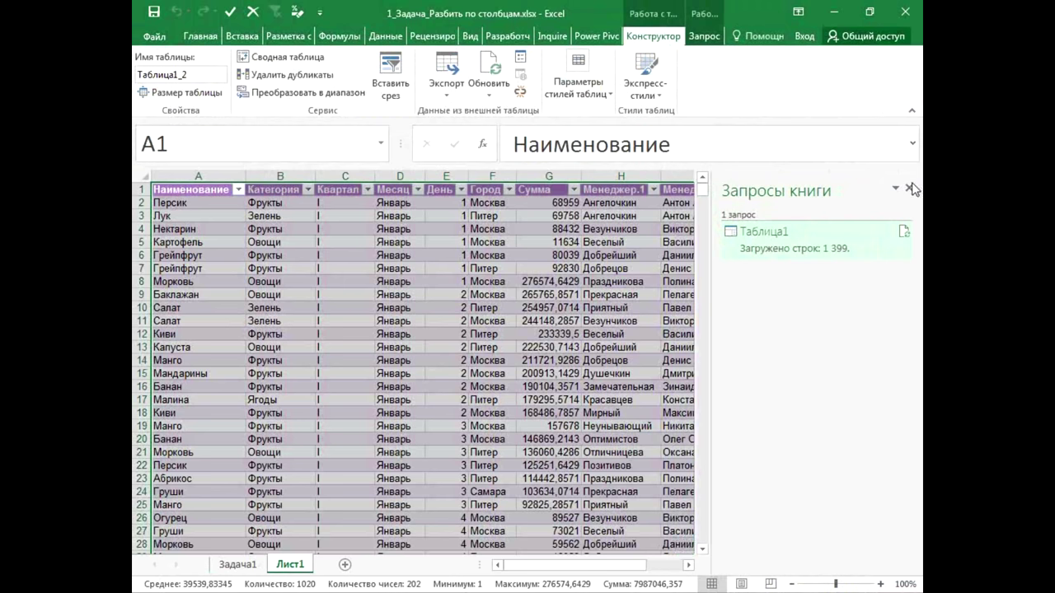
left_click_drag(709, 303, 915, 317)
left_click(811, 565)
left_click(811, 566)
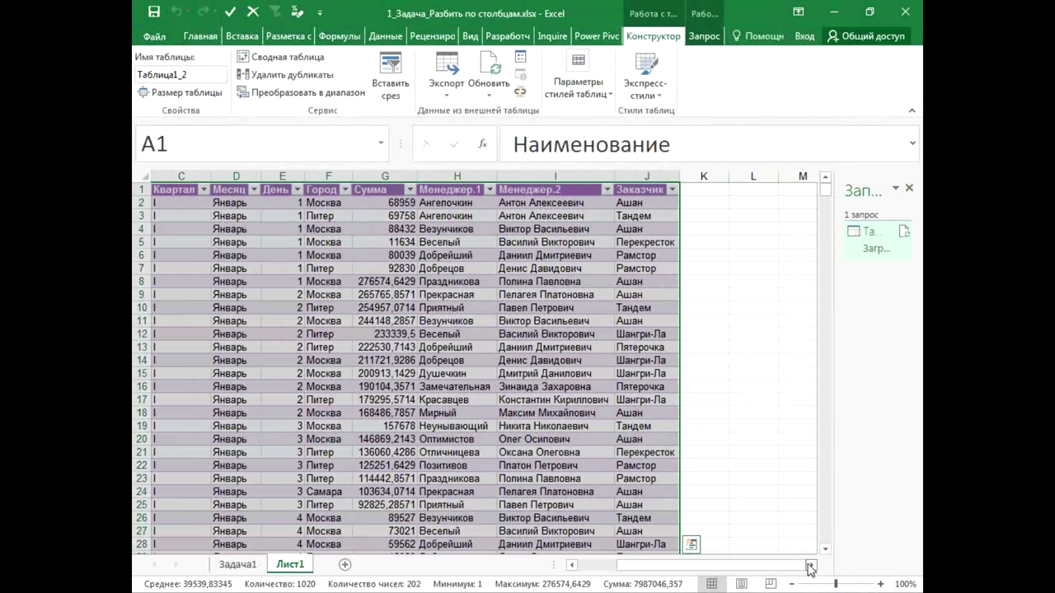
left_click(522, 291)
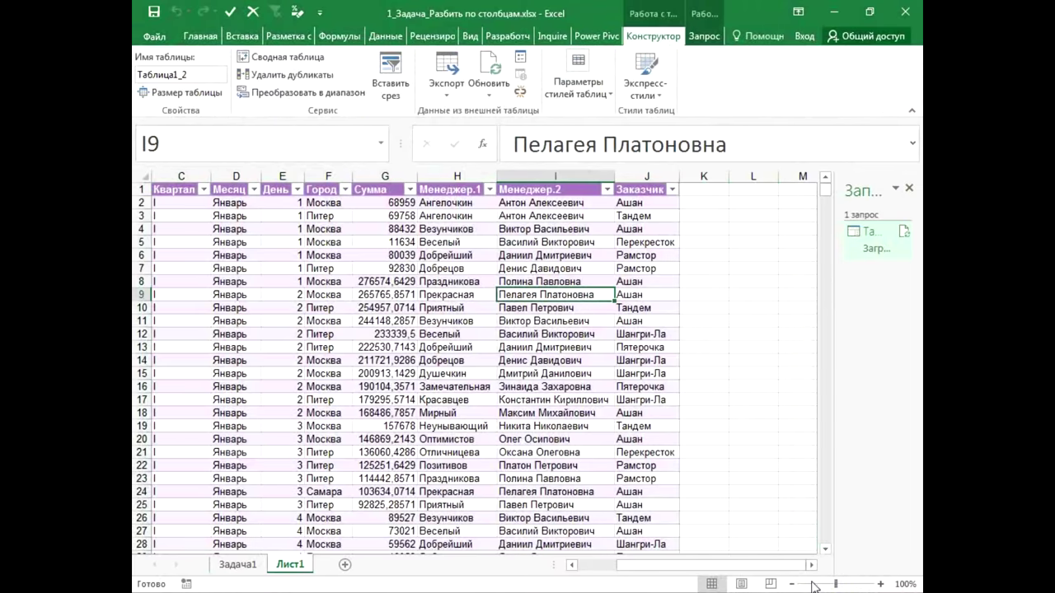
left_click(571, 565)
left_click(571, 566)
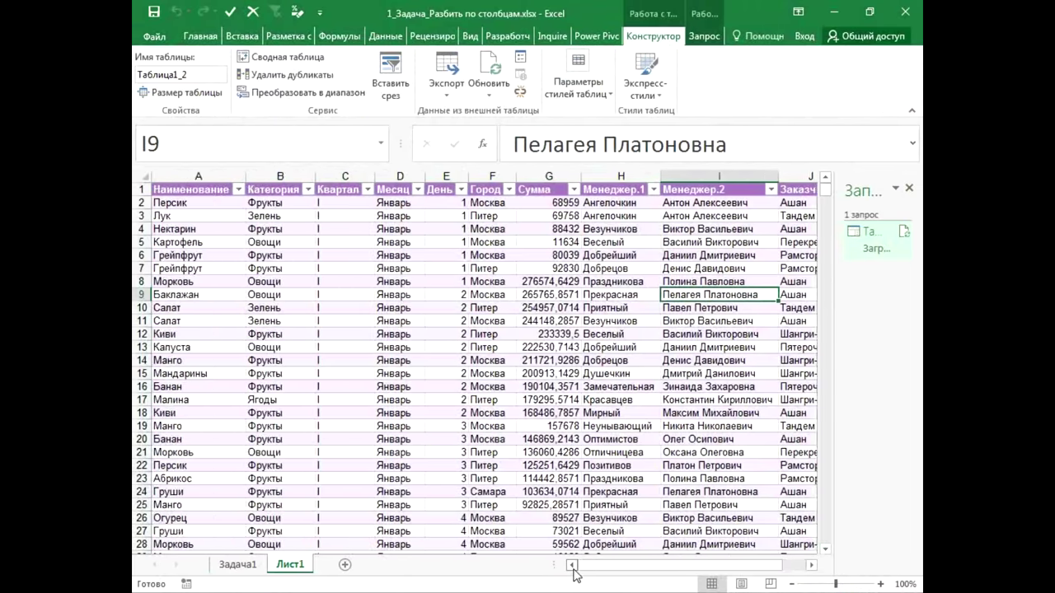
left_click(545, 295)
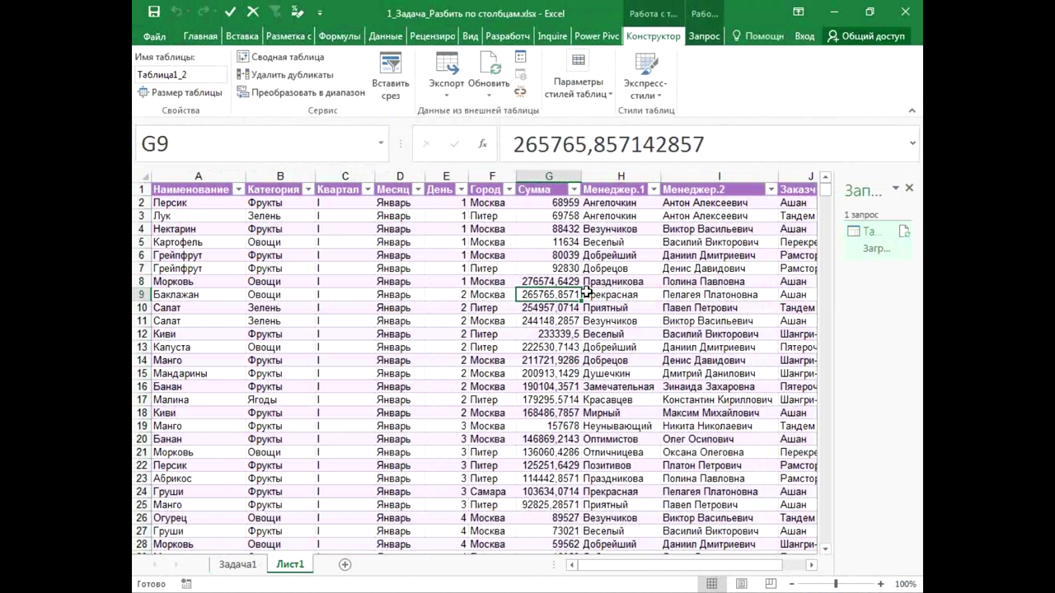
- Clear the manager names in H6:H18 of the source table on sheet Задача1
left_click_drag(238, 565, 282, 511)
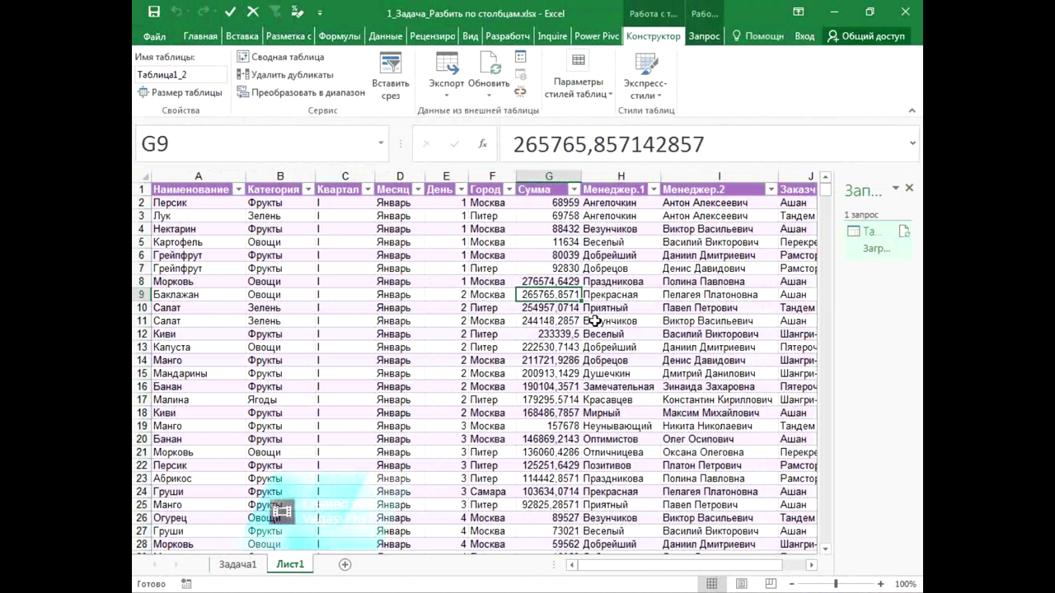
left_click(233, 565)
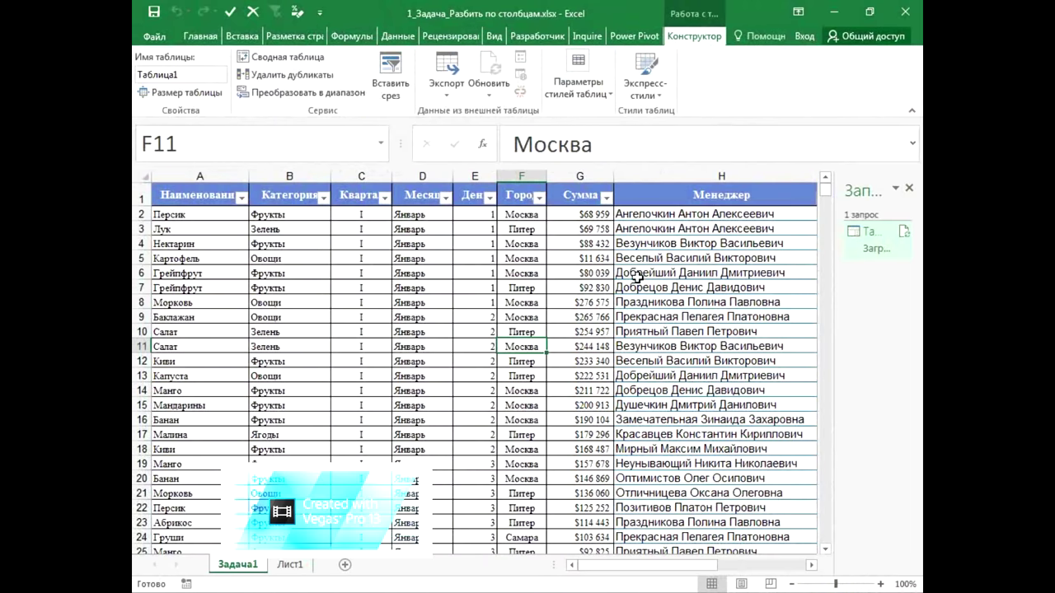
left_click_drag(636, 276, 642, 445)
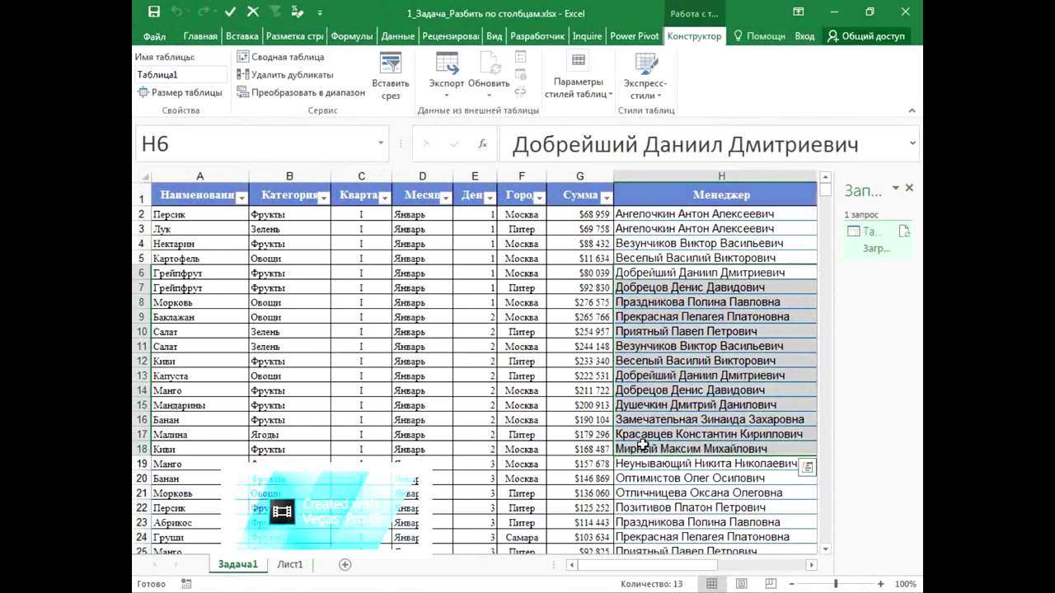
key("Delete")
scroll(642, 446, "right", 2)
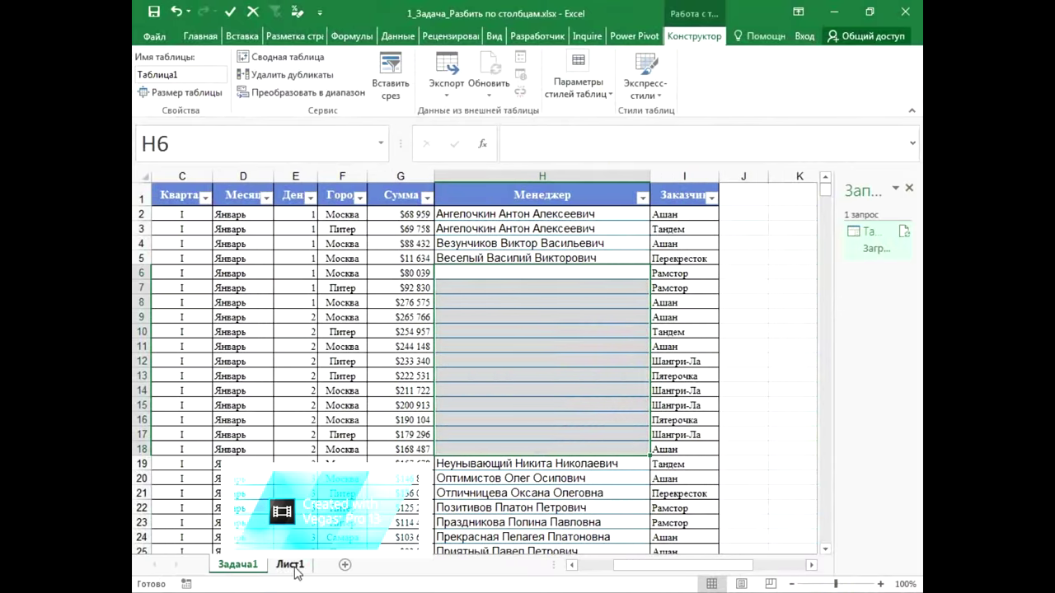
- Refresh the loaded query table on sheet Лист1 with the changed source data
left_click(292, 566)
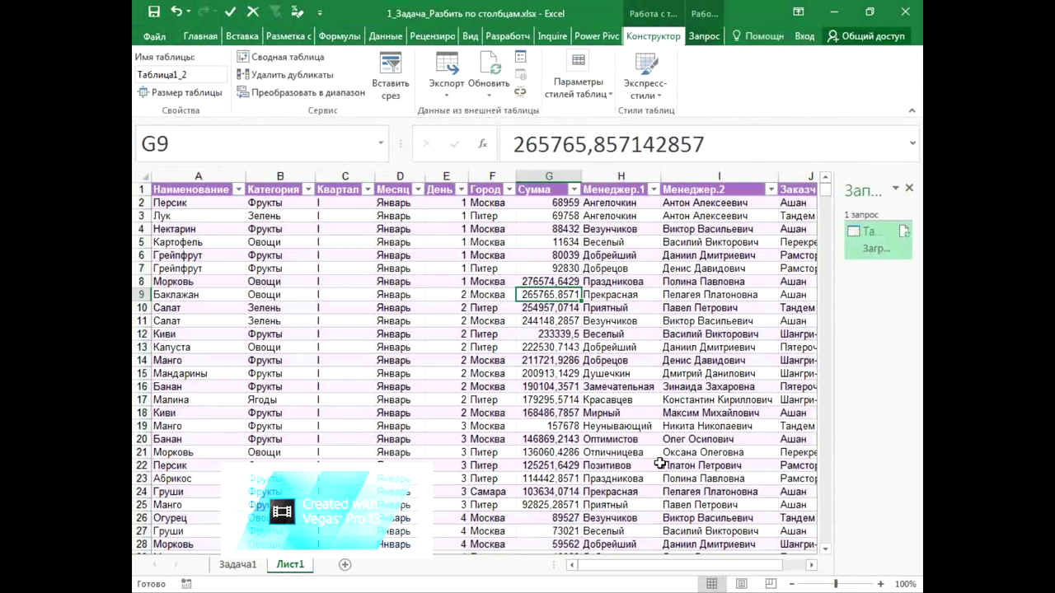
left_click(490, 98)
left_click(505, 110)
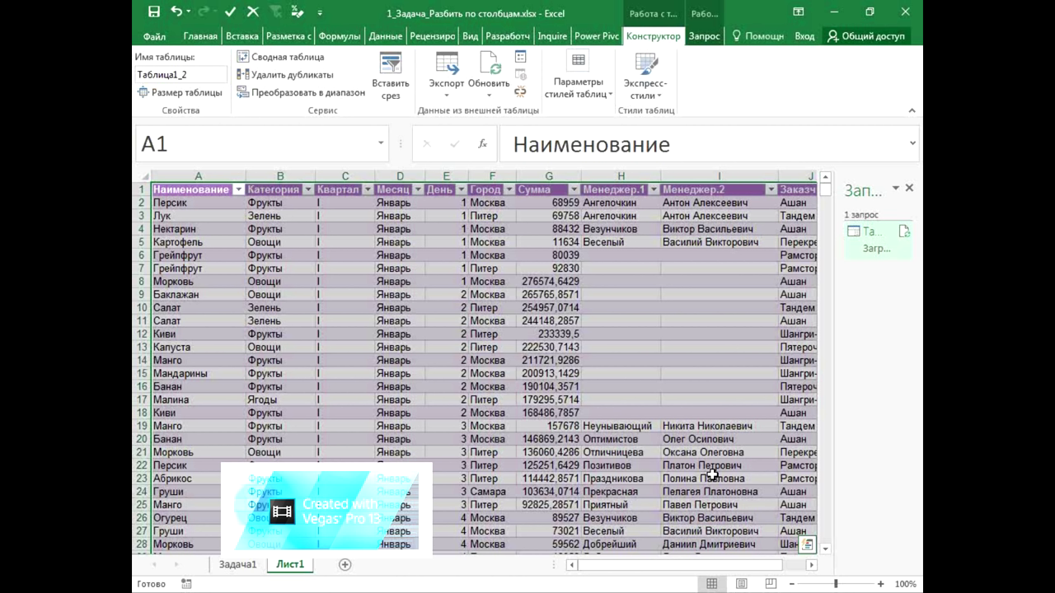
left_click(455, 321)
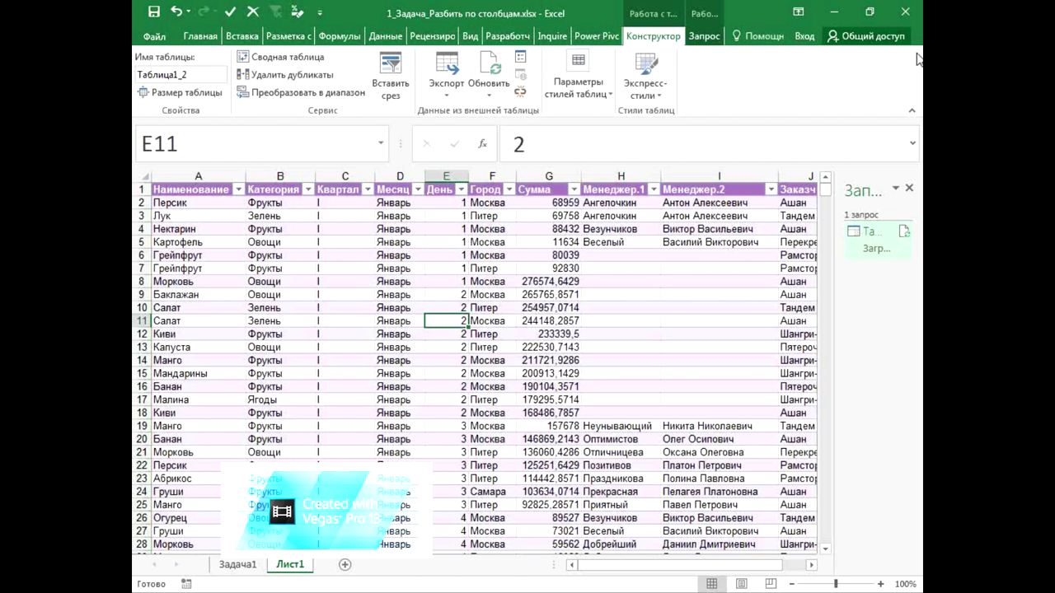
- Widen the workbook queries pane, preview the Таблица1 query and close the pane
left_click(907, 11)
left_click_drag(830, 366, 566, 362)
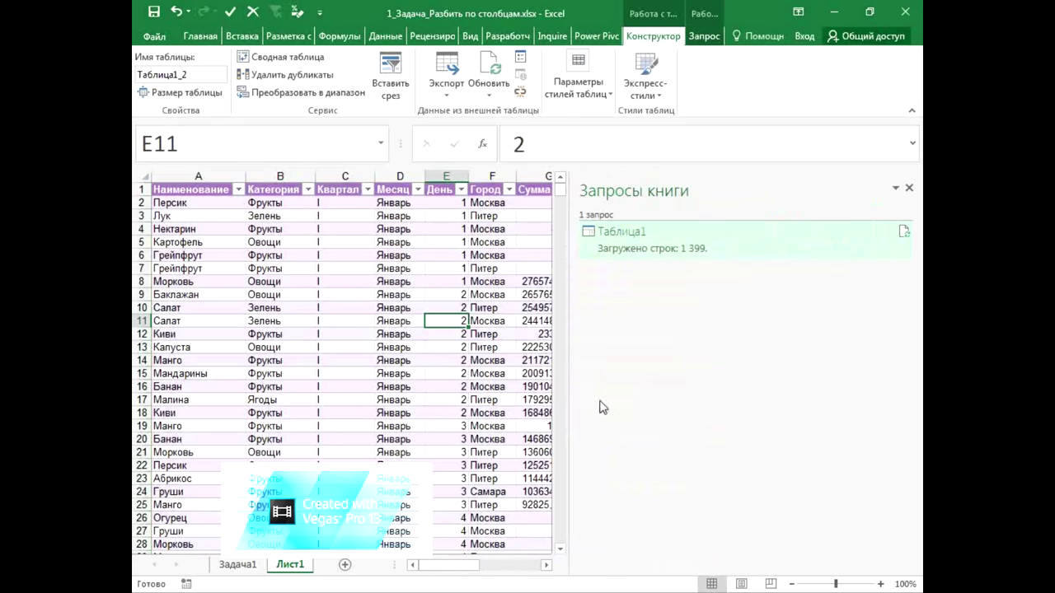
mouse_move(666, 224)
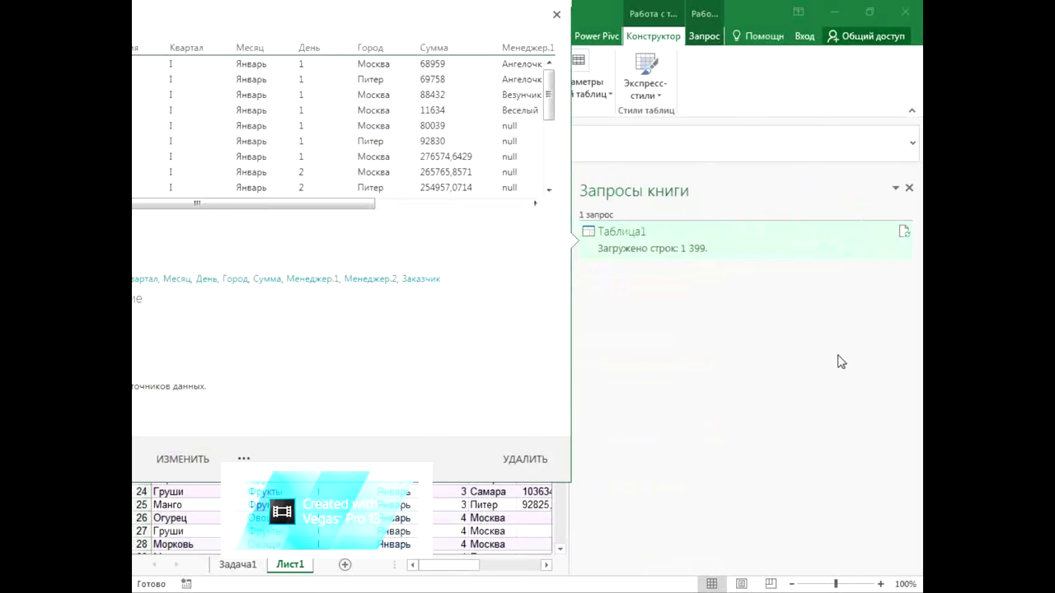
mouse_move(690, 247)
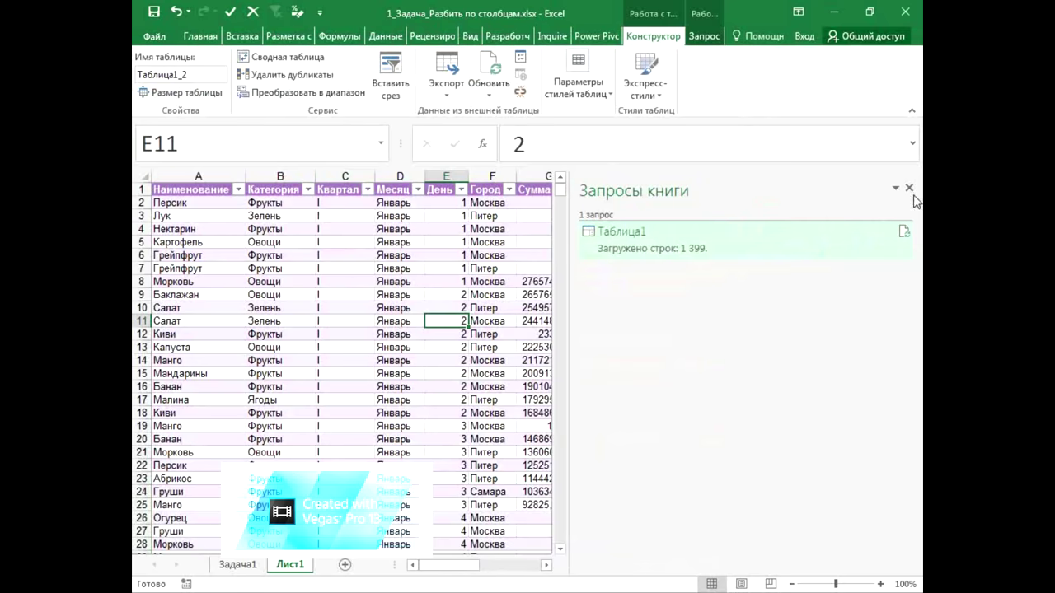
left_click(909, 188)
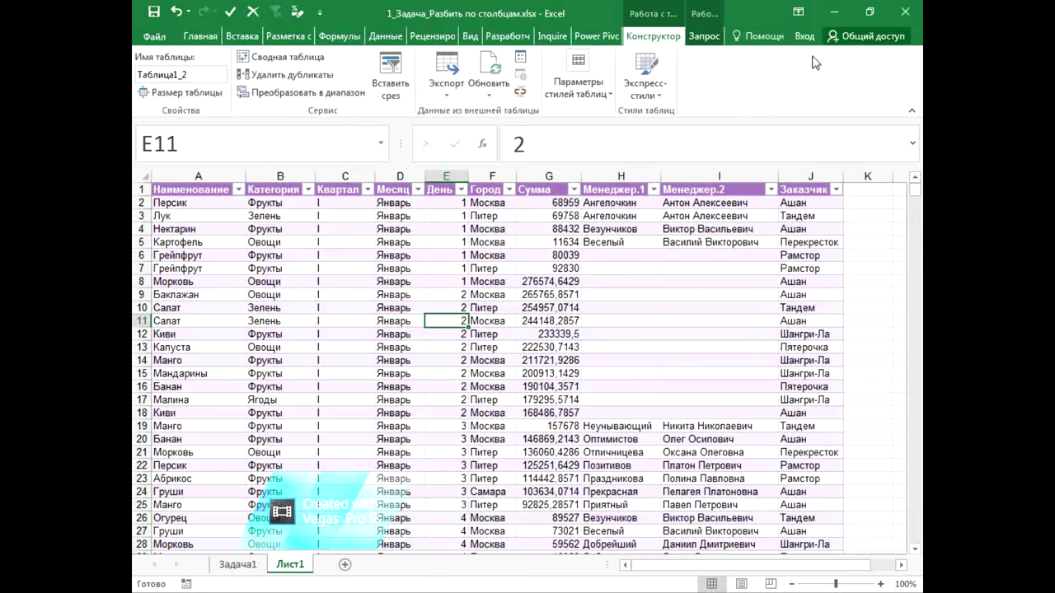
- Close workbook 1_Задача_Разбить по столбцам.xlsx with its changes saved and advance the presentation to the next slide
left_click(910, 13)
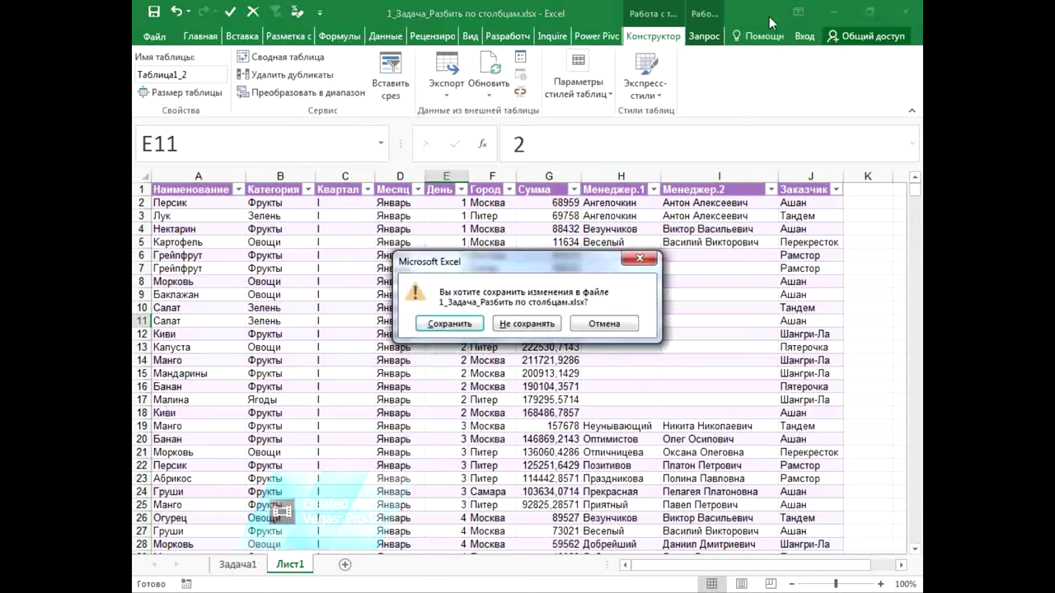
left_click(451, 327)
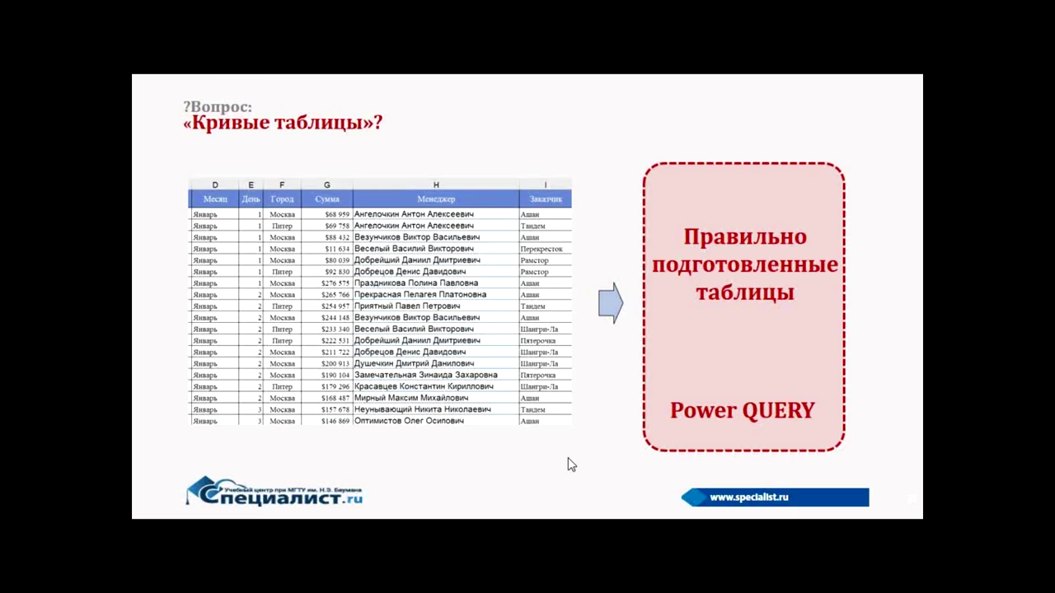
key("Right")
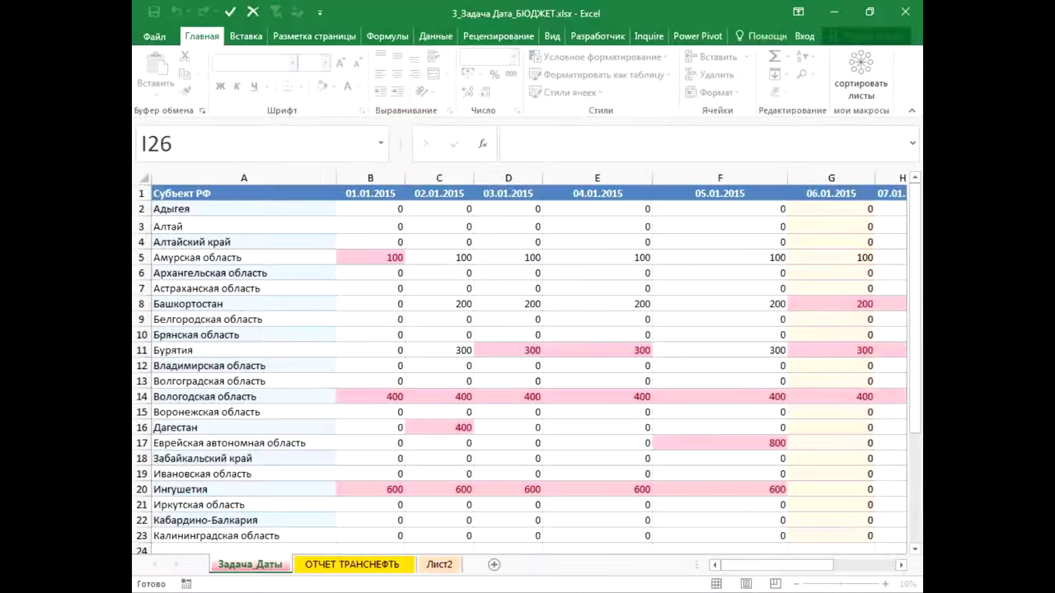
- Examine the regional data on sheet Задача_Даты of 3_Задача Дата_БЮДЖЕТ.xlsx and the top-three pivot table below it
left_click(527, 383)
scroll(676, 354, "down", 2)
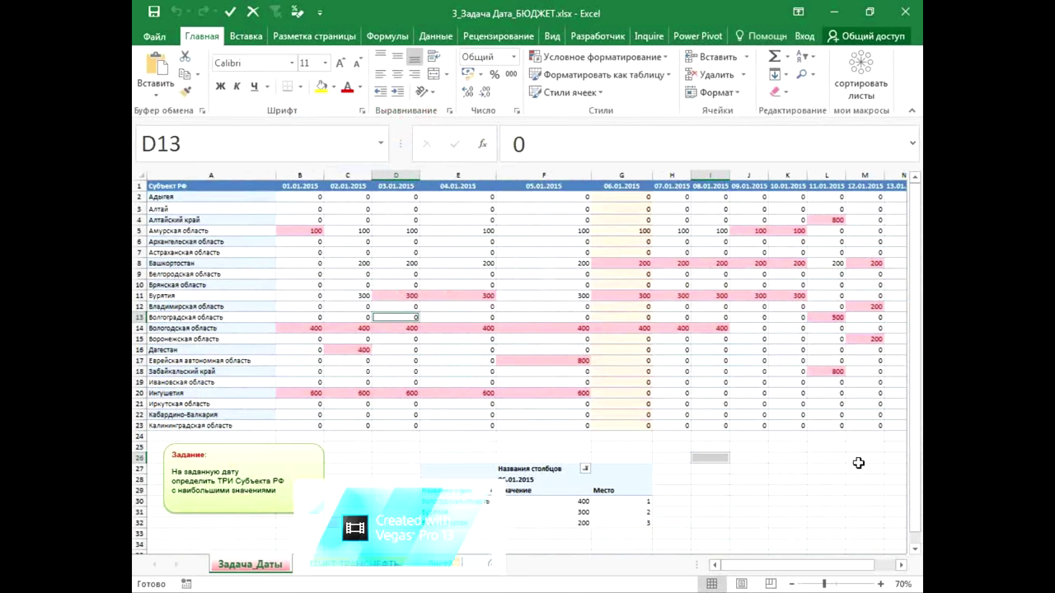
scroll(857, 463, "down", 7)
scroll(857, 444, "up", 4)
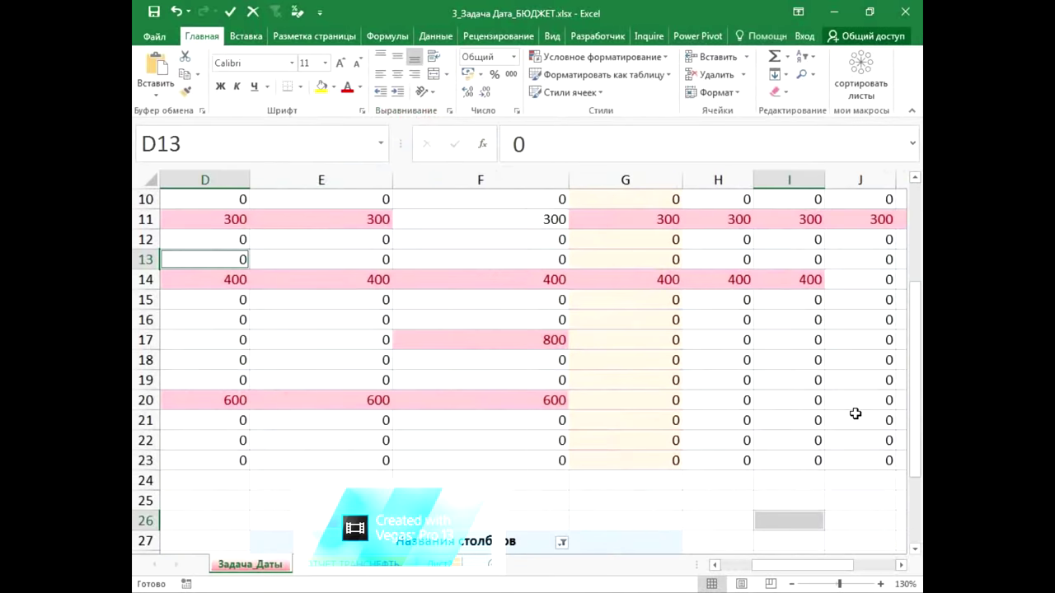
scroll(855, 413, "down", 6)
scroll(855, 414, "up", 2)
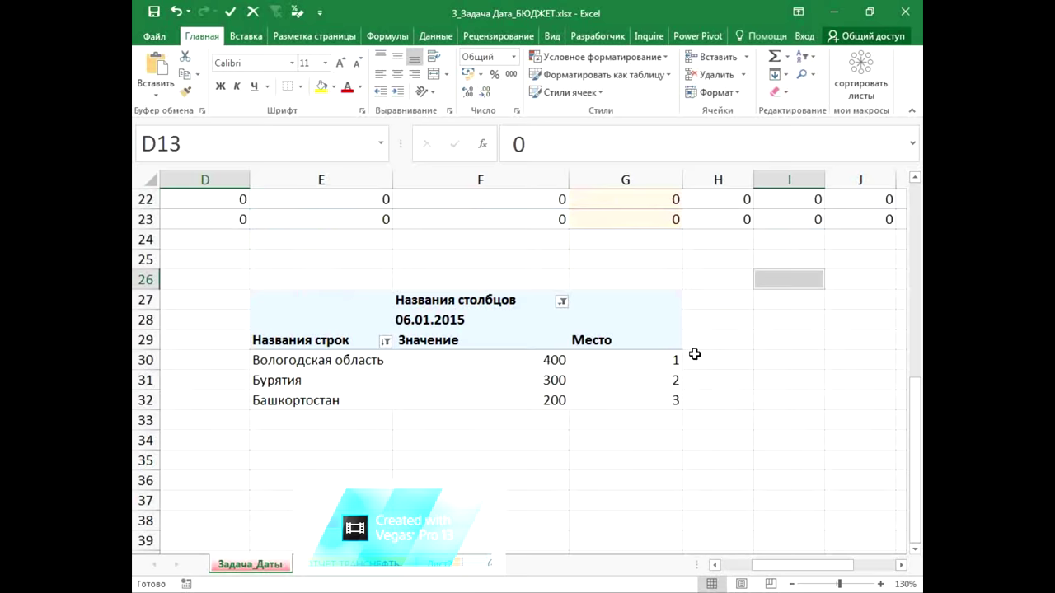
scroll(694, 354, "down", 4)
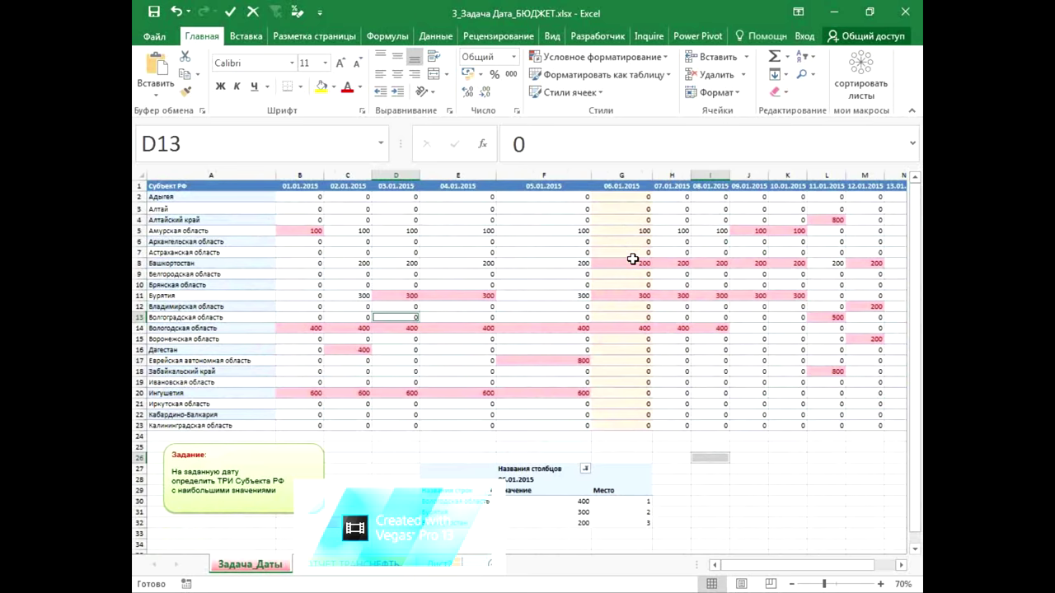
- Filter the pivot table's column labels to show only 03.01.2015 in place of 06.01.2015
left_click(585, 469)
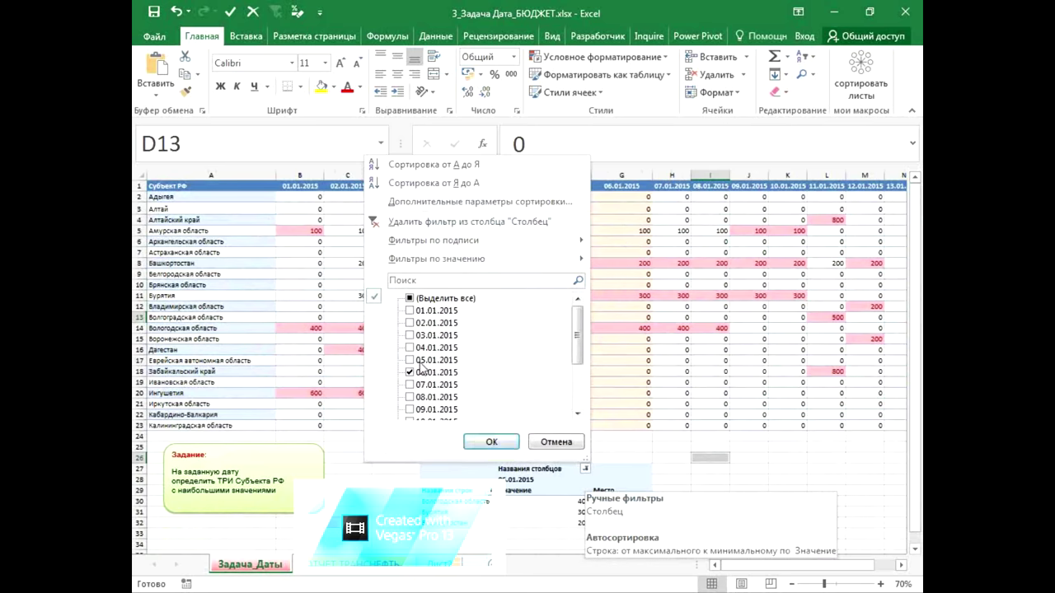
left_click(411, 335)
left_click(411, 373)
left_click(475, 444)
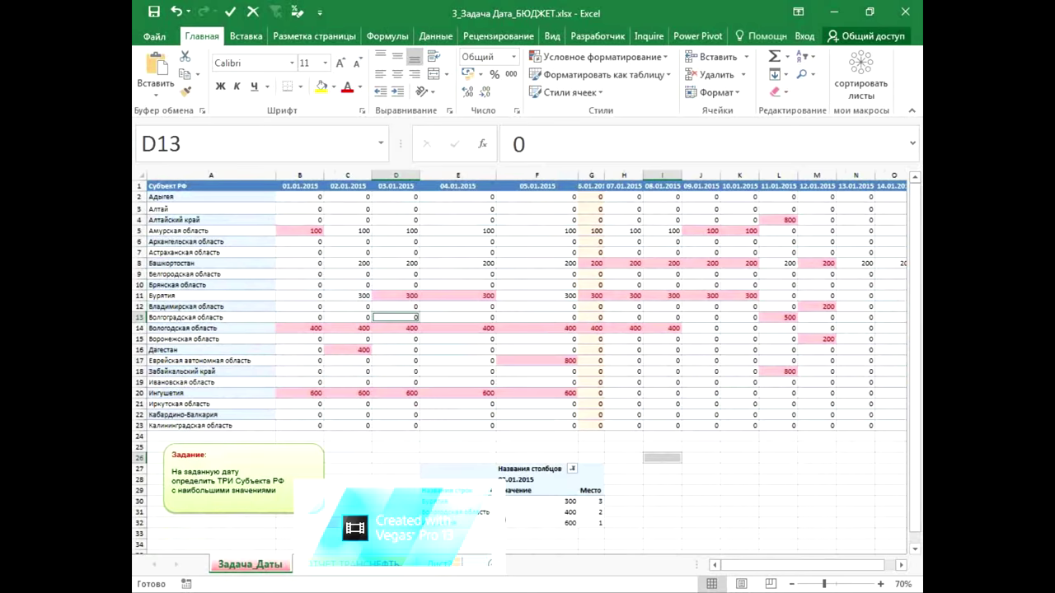
left_click(703, 499)
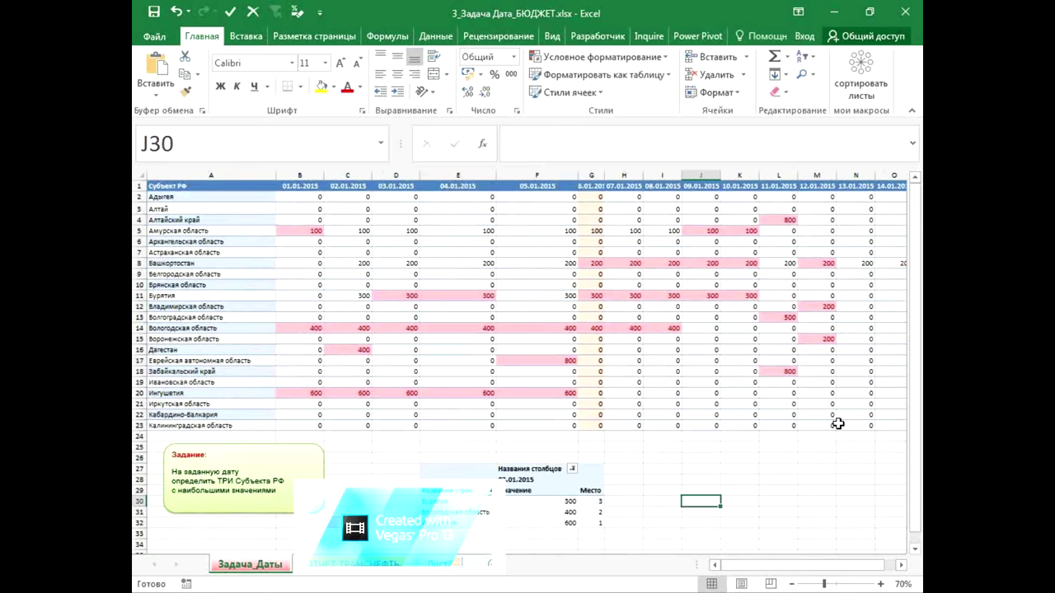
- Examine the date columns through 16.01.2015, the pivot table's date filter list and the date headers in row 1
scroll(835, 421, "up", 1)
scroll(860, 431, "down", 1)
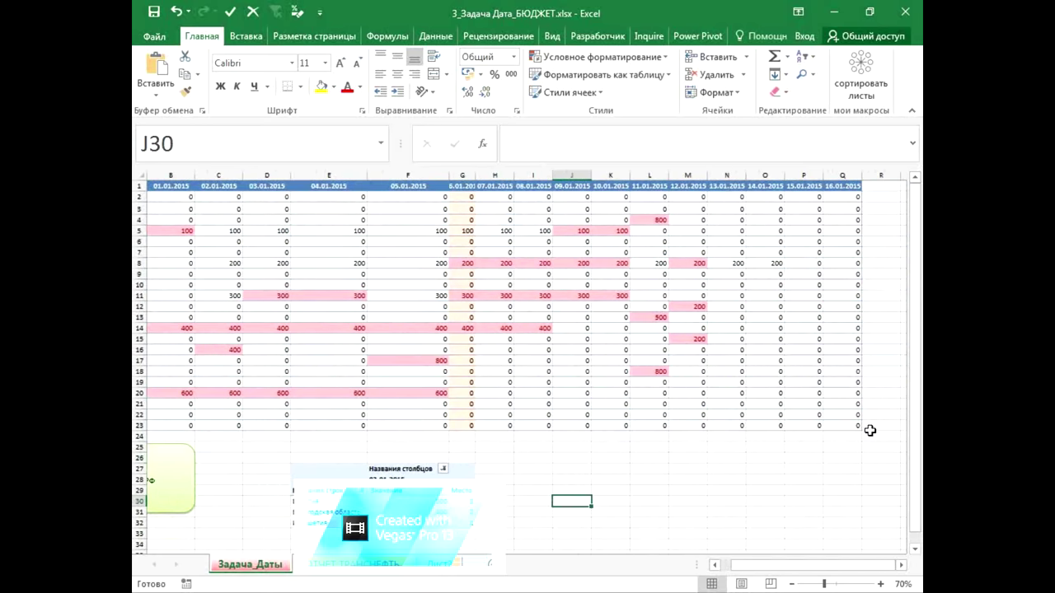
left_click_drag(714, 568, 522, 565)
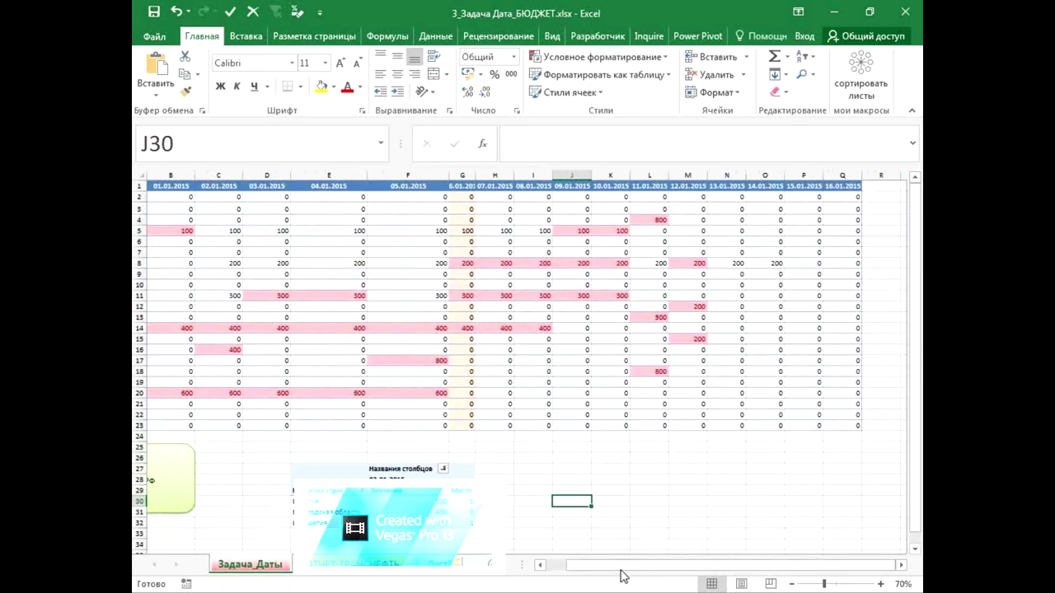
left_click_drag(622, 568, 605, 569)
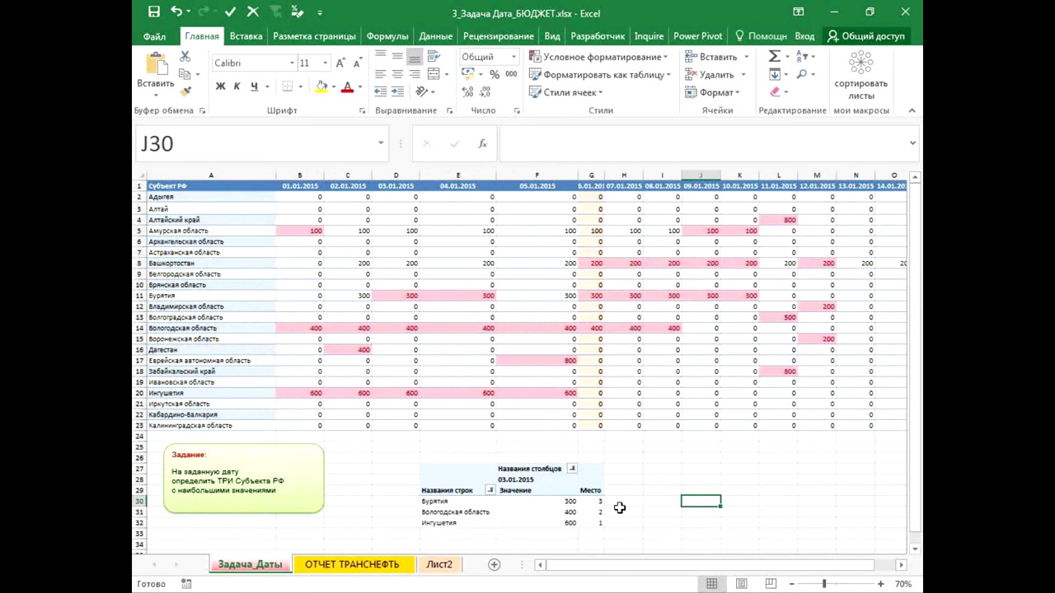
left_click(572, 469)
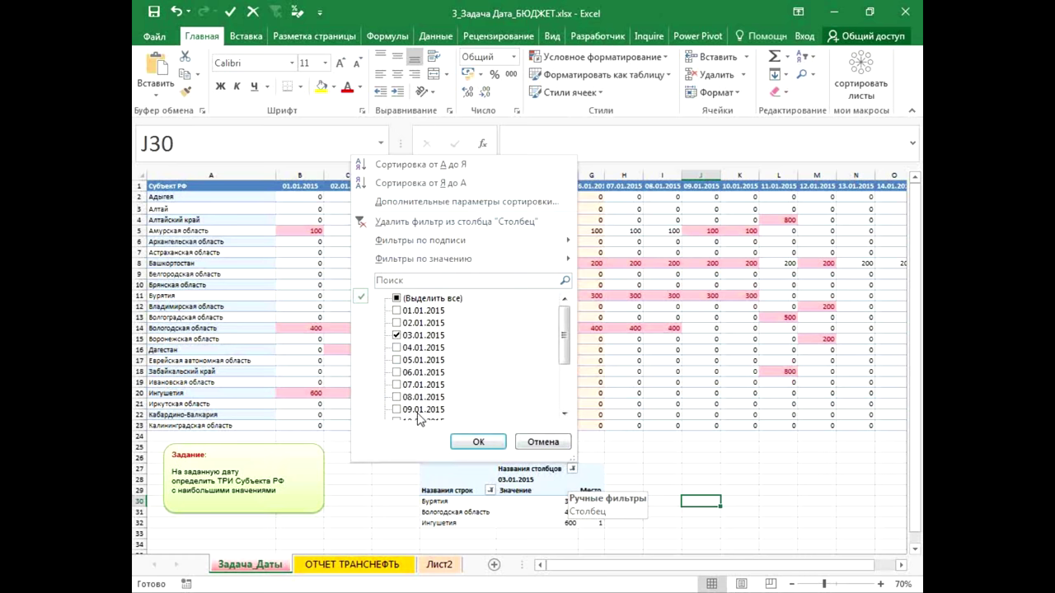
left_click(472, 439)
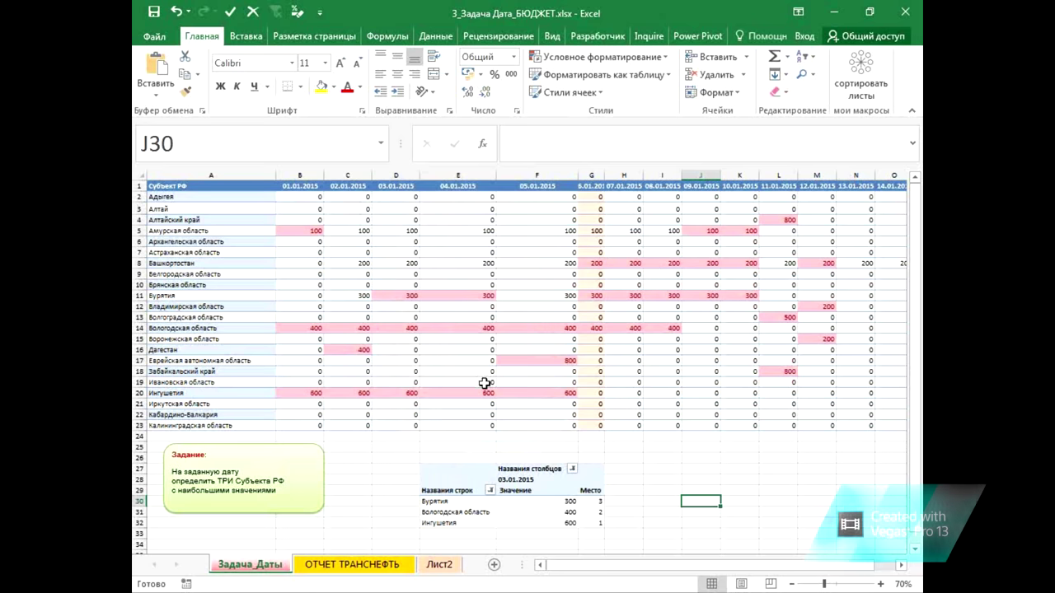
left_click(511, 288)
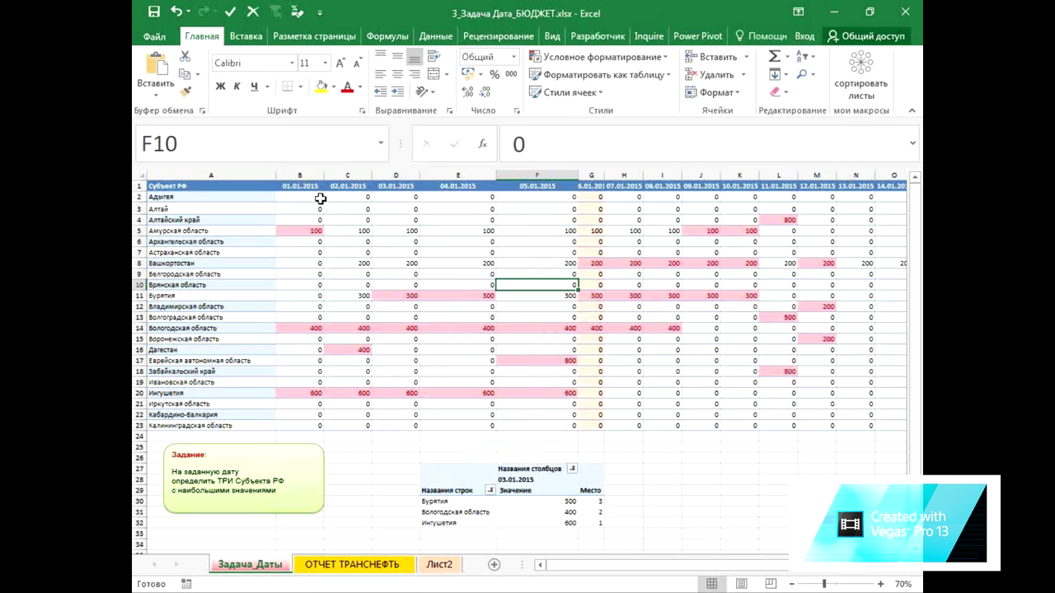
left_click_drag(304, 183, 886, 185)
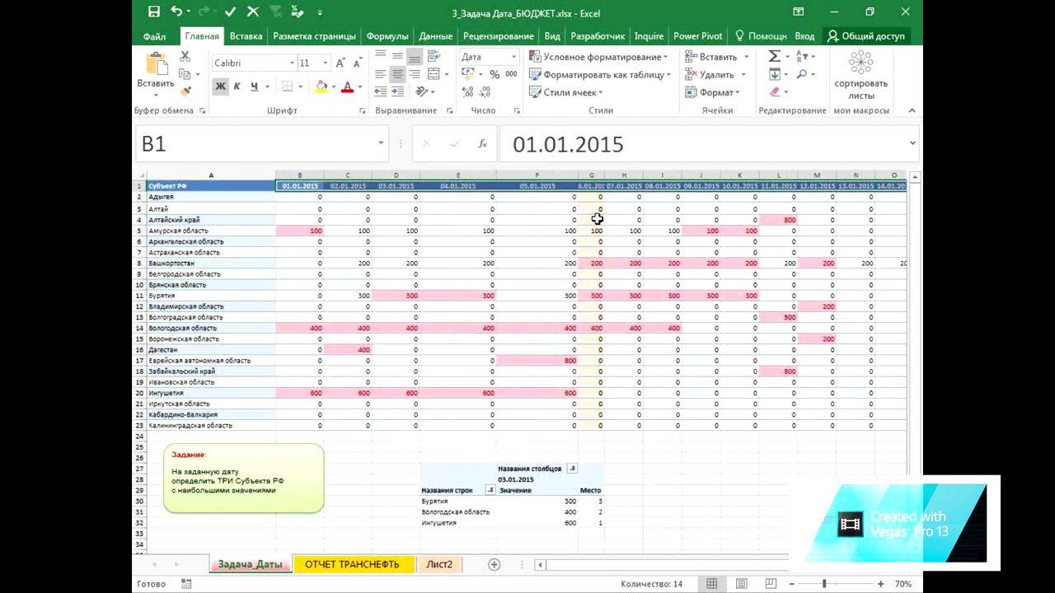
- Convert the regional data range A1:Q23 into an Excel table with headers
left_click(515, 288)
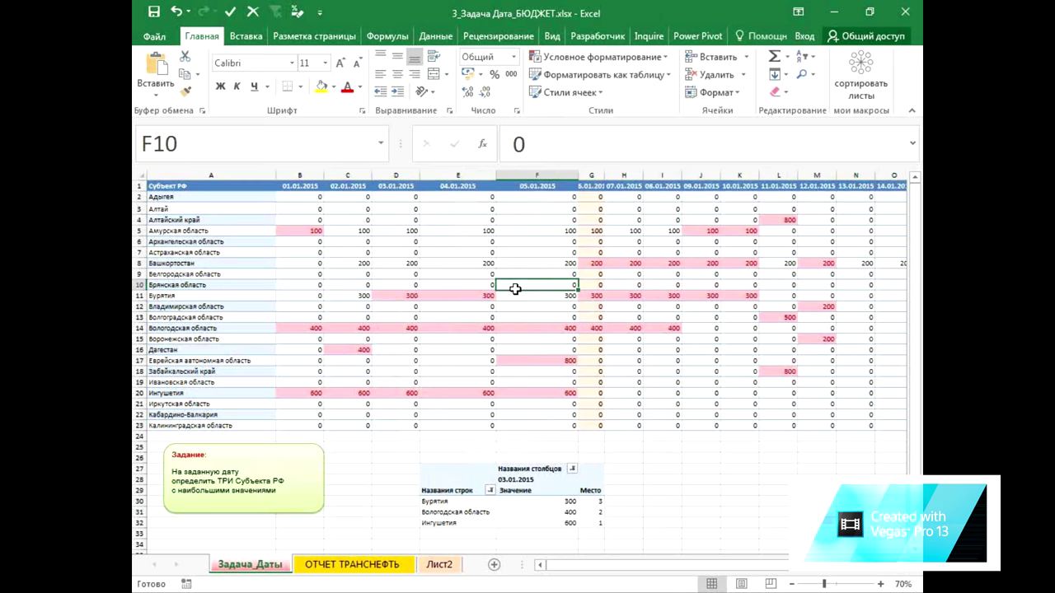
left_click(244, 39)
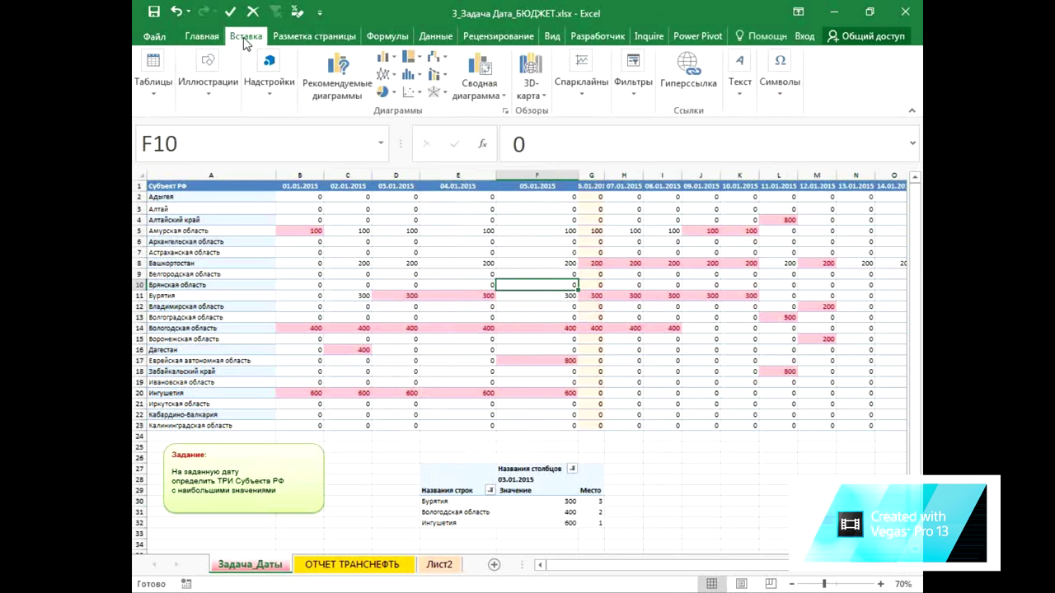
left_click(156, 93)
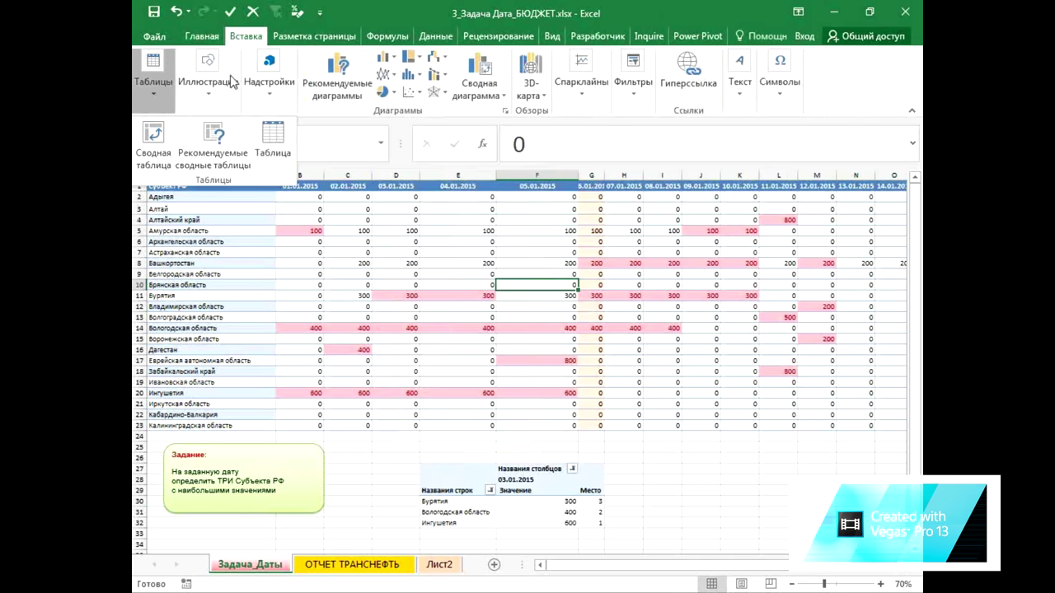
left_click(274, 142)
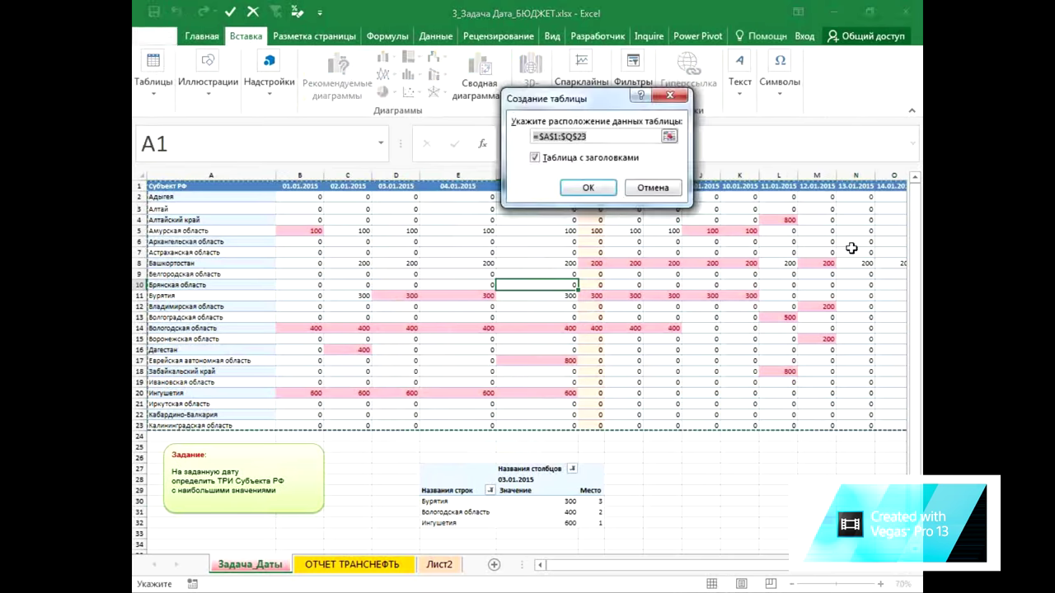
left_click(571, 190)
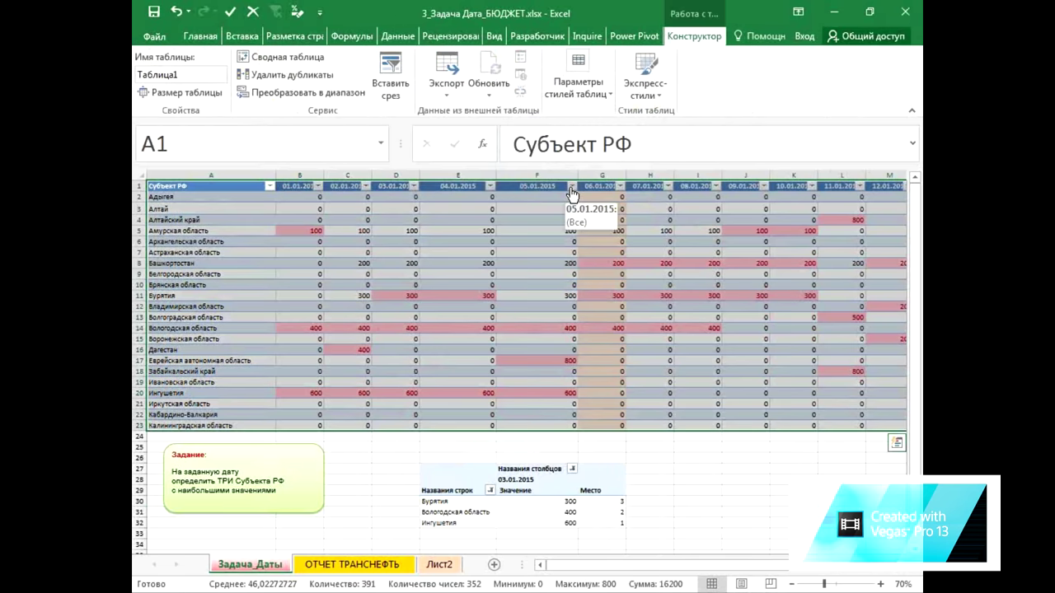
left_click(540, 306)
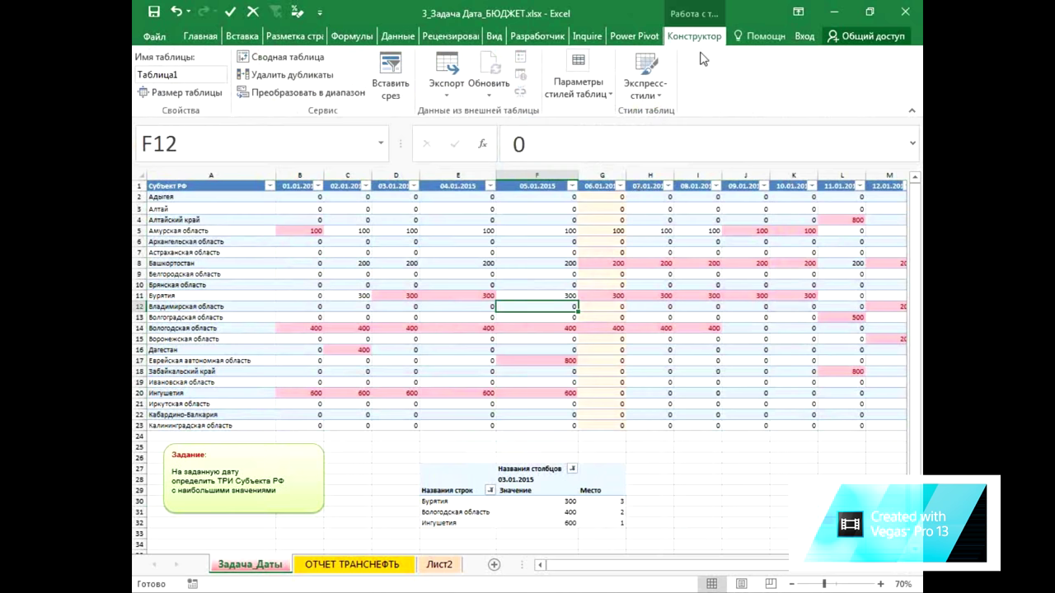
left_click(405, 38)
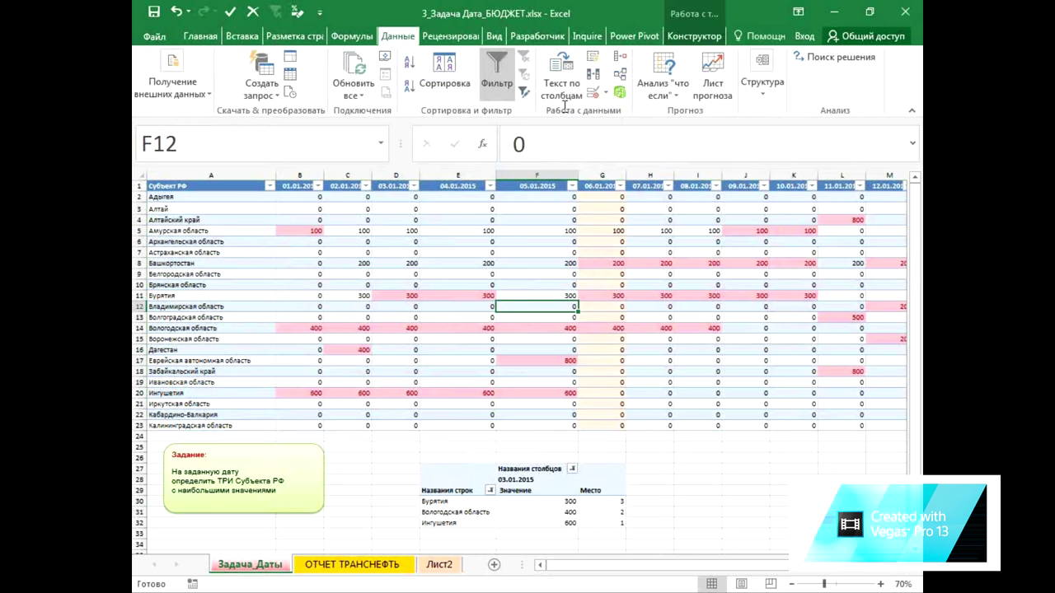
left_click(291, 76)
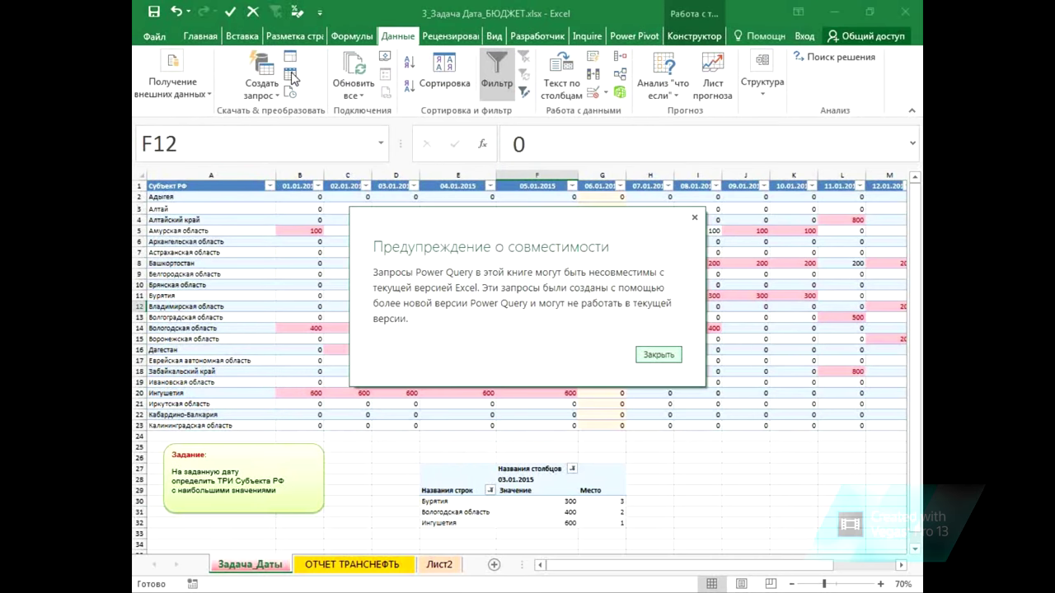
left_click(645, 356)
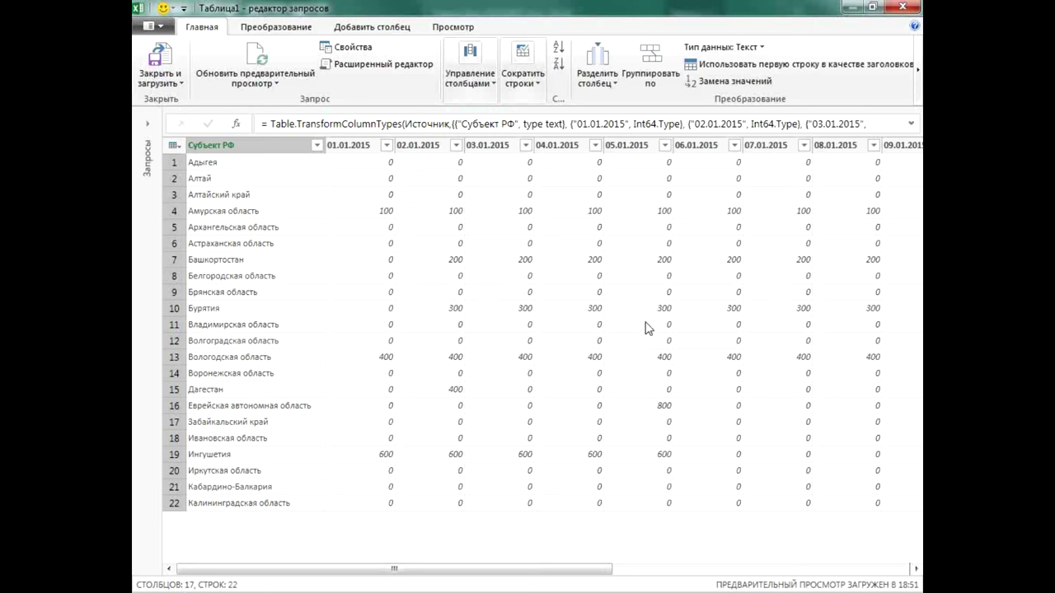
left_click(903, 10)
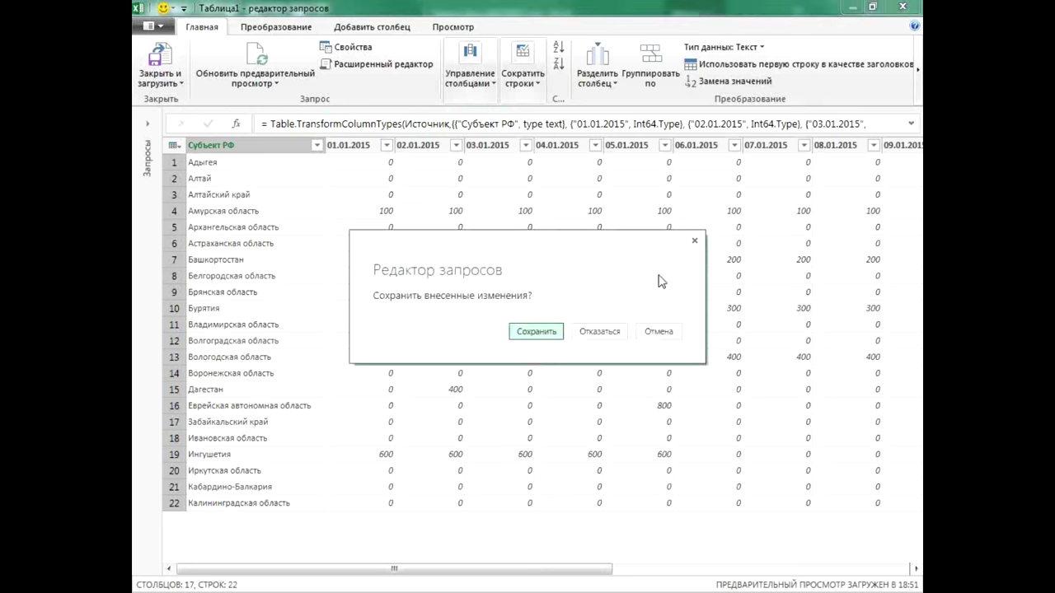
left_click(600, 332)
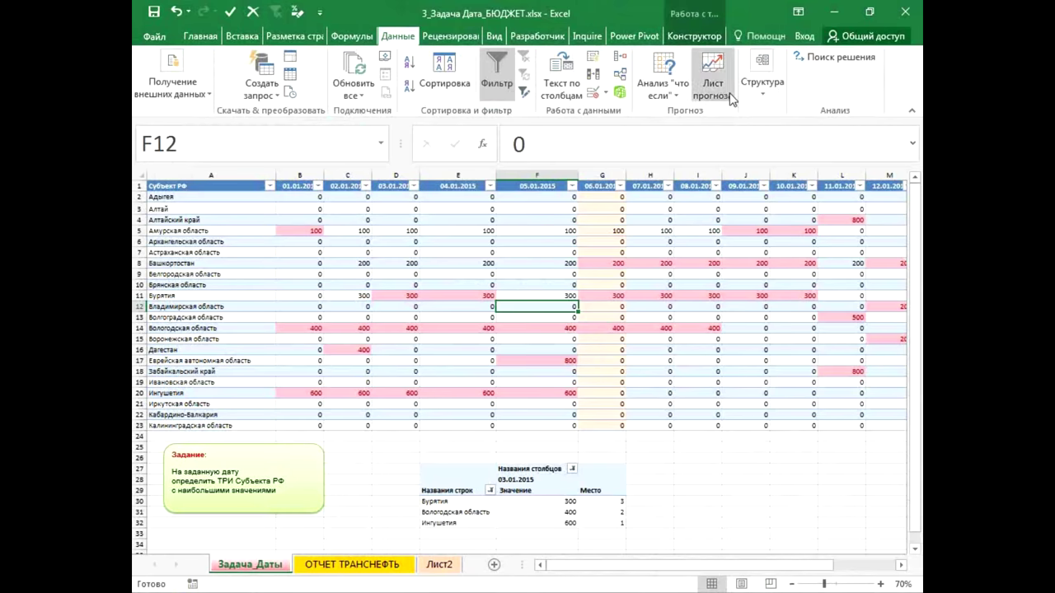
- Replace every 0 character in the date value range B2:Q23 with nothing
left_click_drag(300, 195, 796, 425)
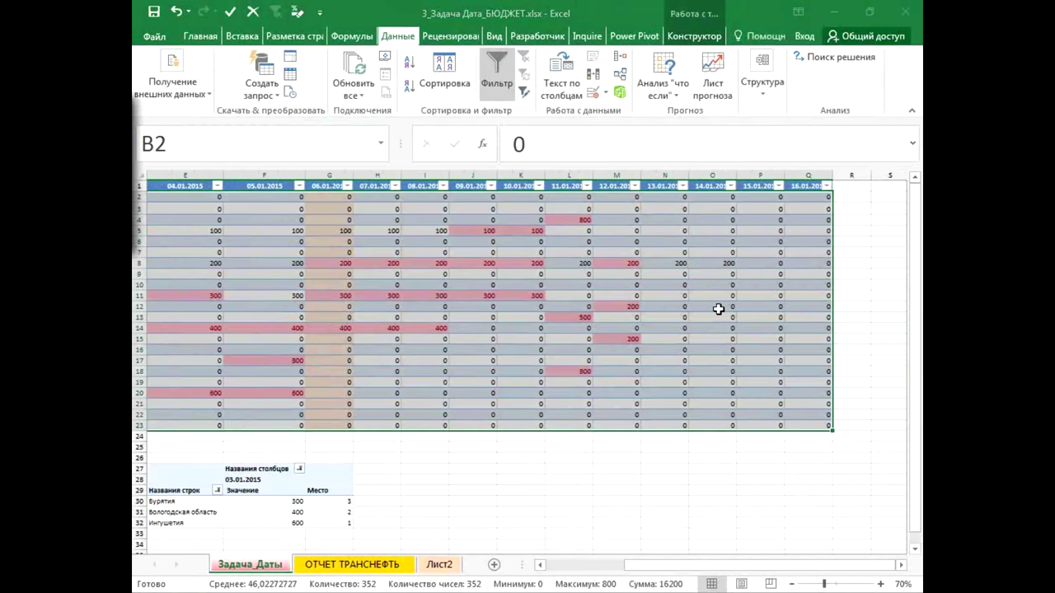
key("ctrl+h")
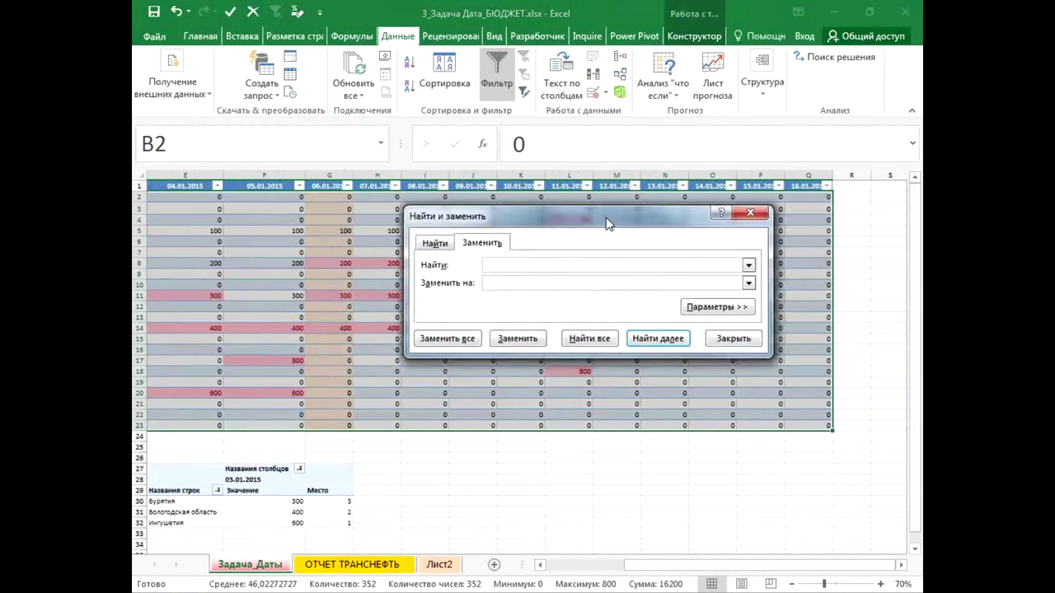
type("0")
left_click(466, 343)
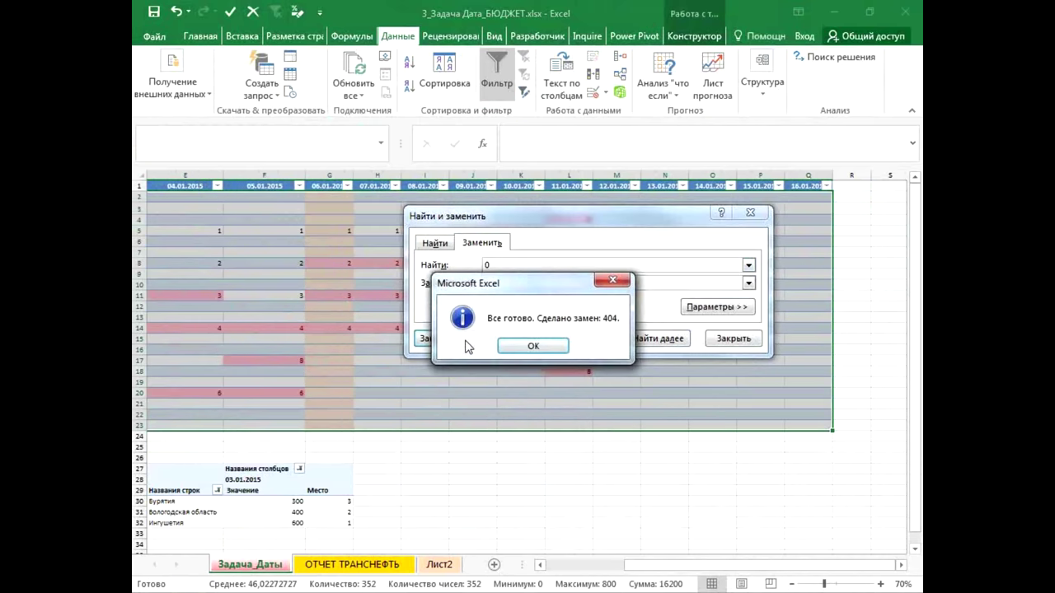
left_click(527, 344)
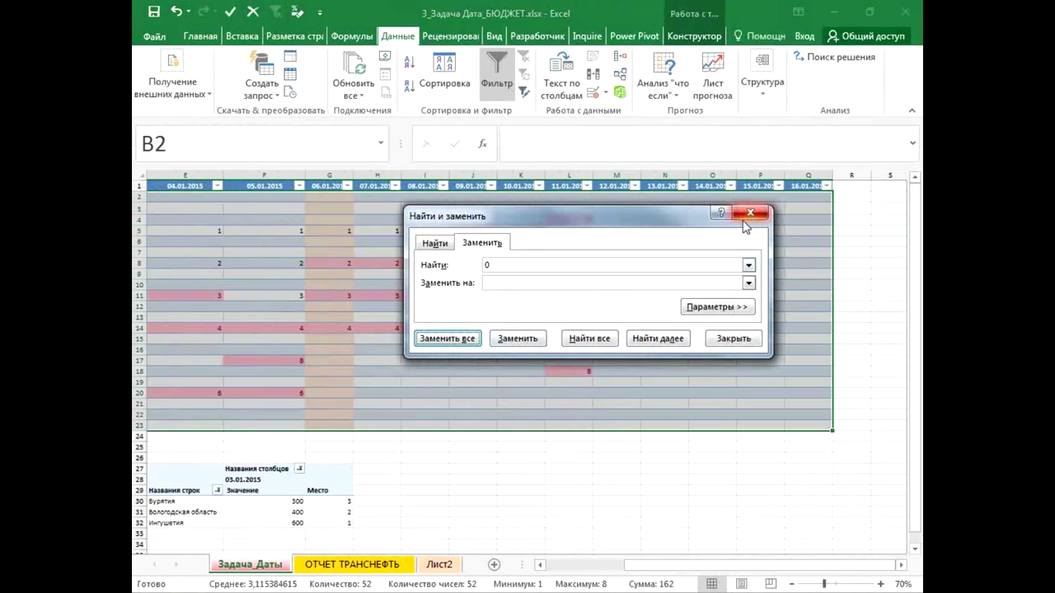
left_click(735, 338)
left_click(728, 488)
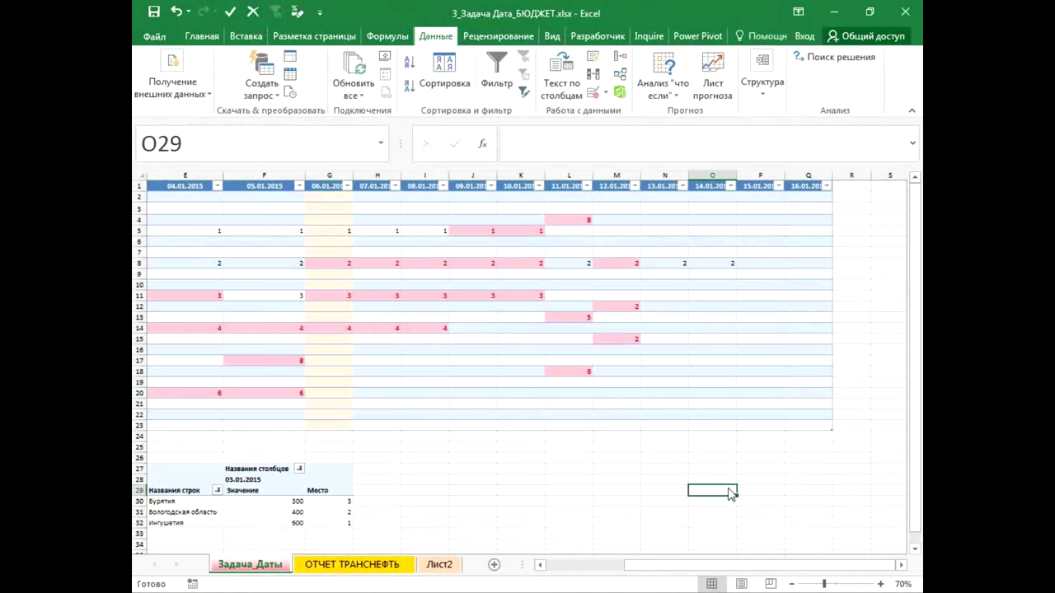
left_click_drag(809, 565, 725, 549)
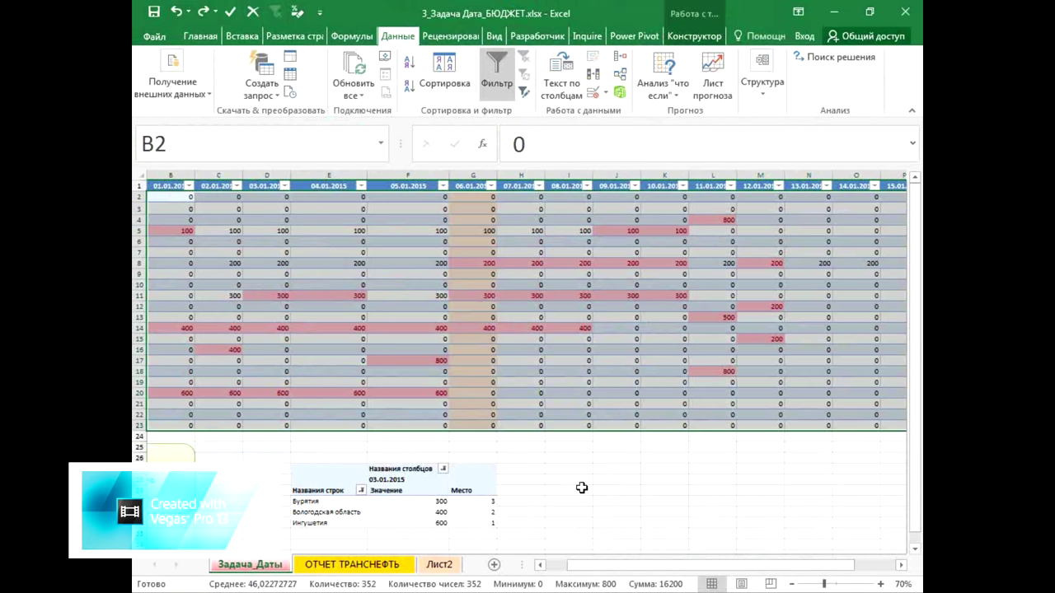
key("ctrl+q")
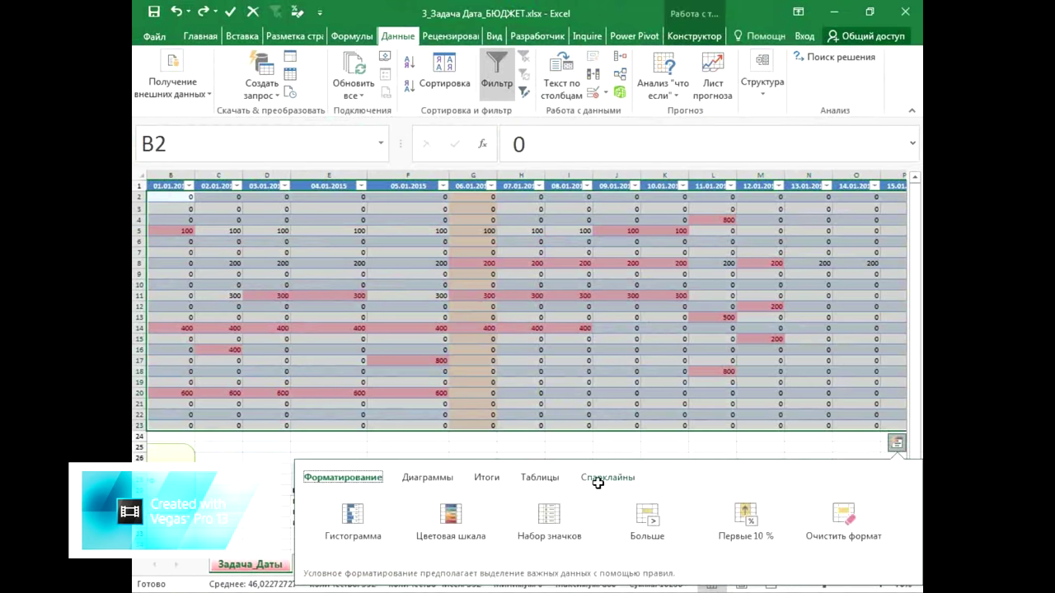
left_click(285, 468)
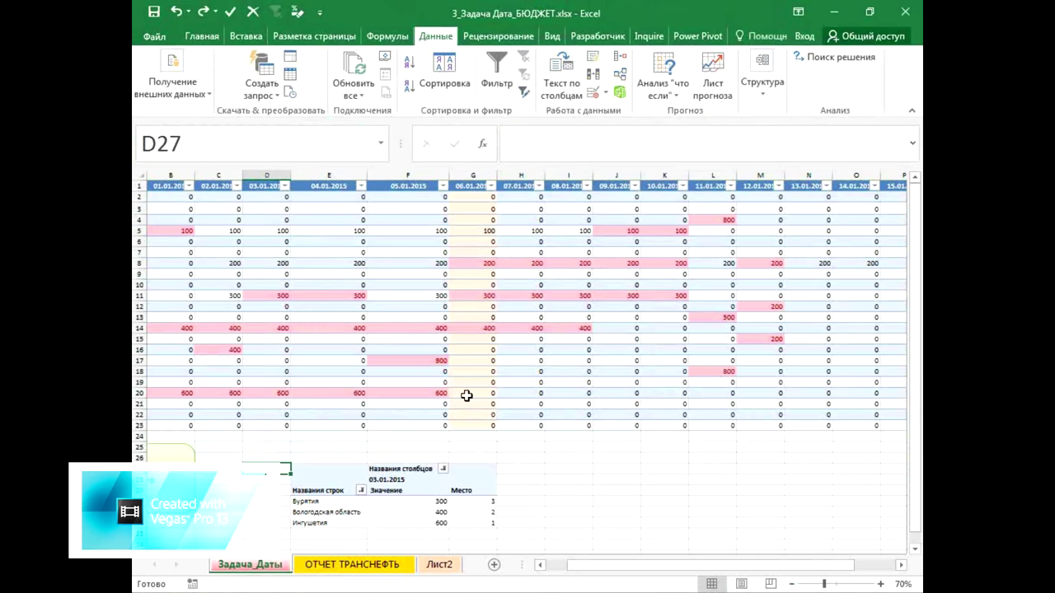
- Redo the removal of the 0 characters from the table's date value range
left_click(203, 11)
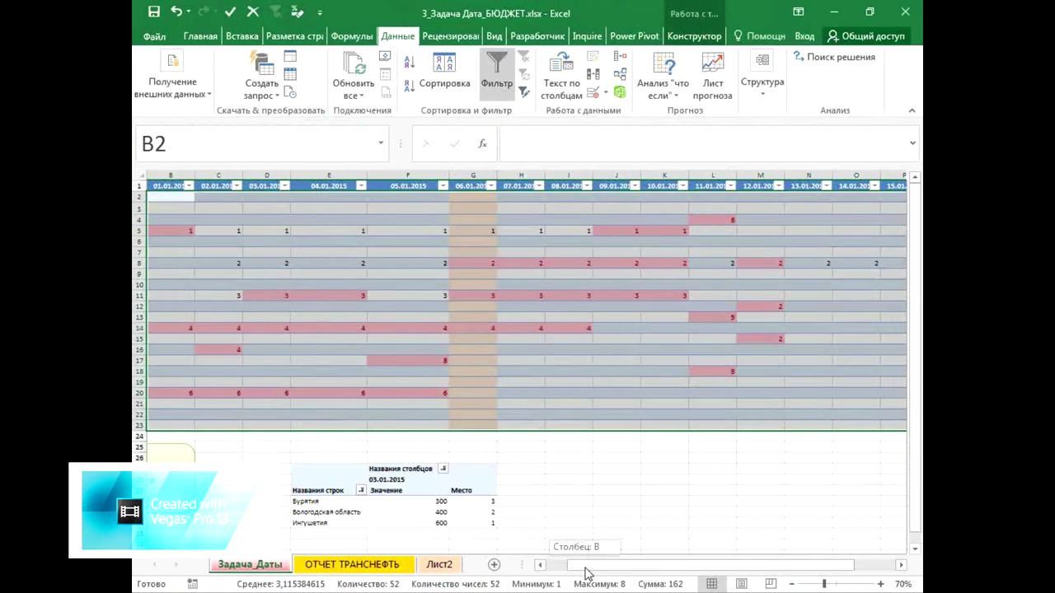
left_click_drag(588, 574, 565, 572)
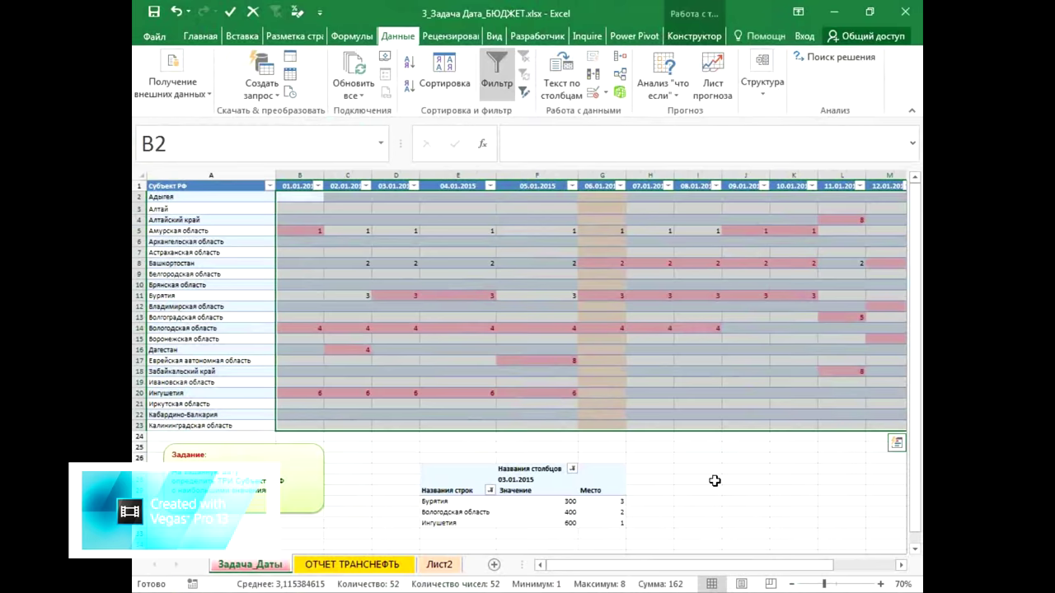
scroll(716, 482, "down", 1, "ctrl")
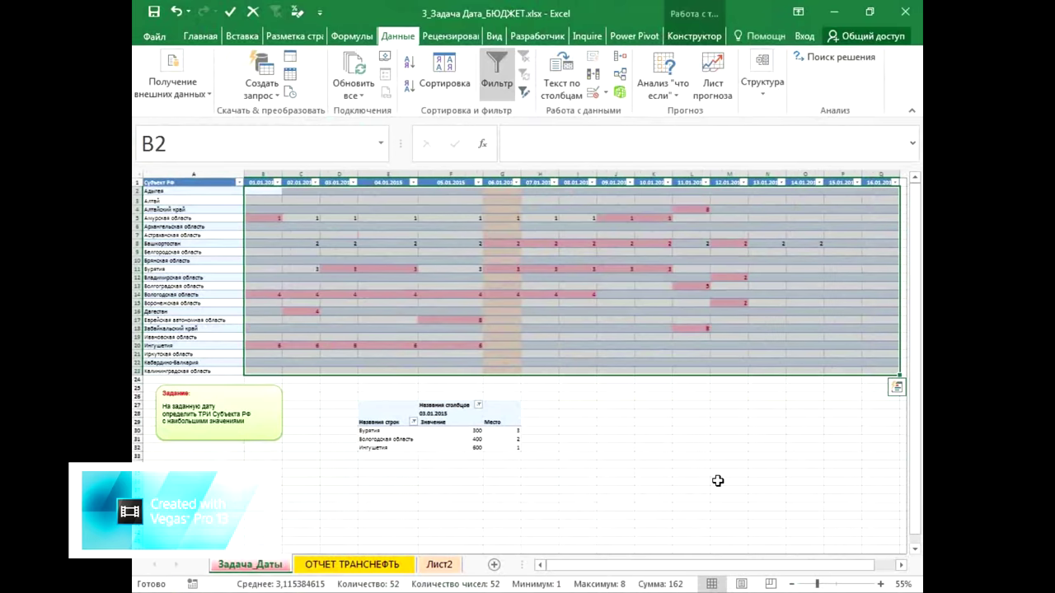
left_click(718, 480)
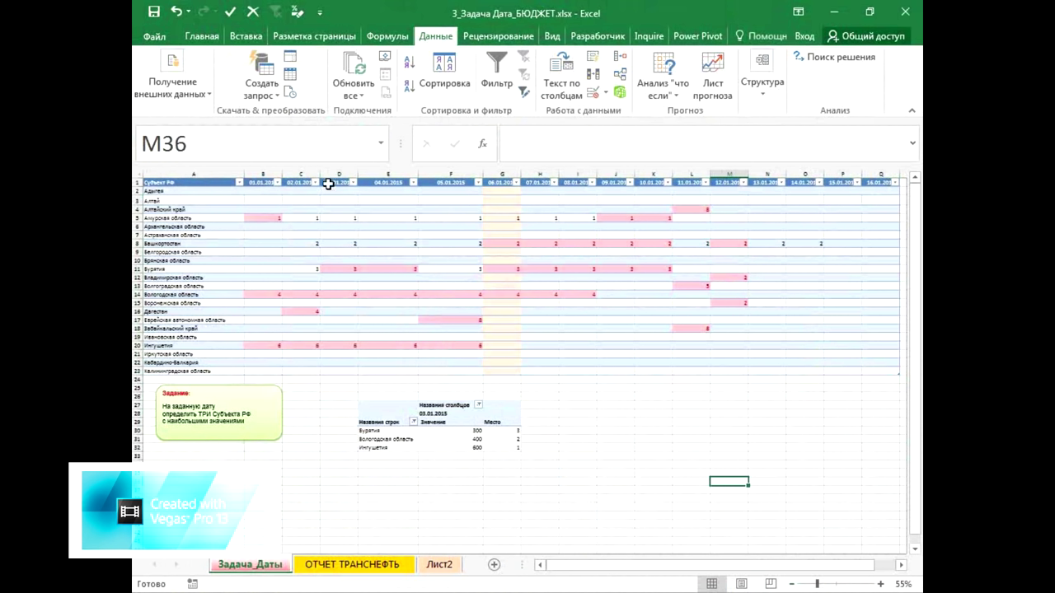
- Create a Power Query query from the whole regional table A1:Q23
left_click(572, 277)
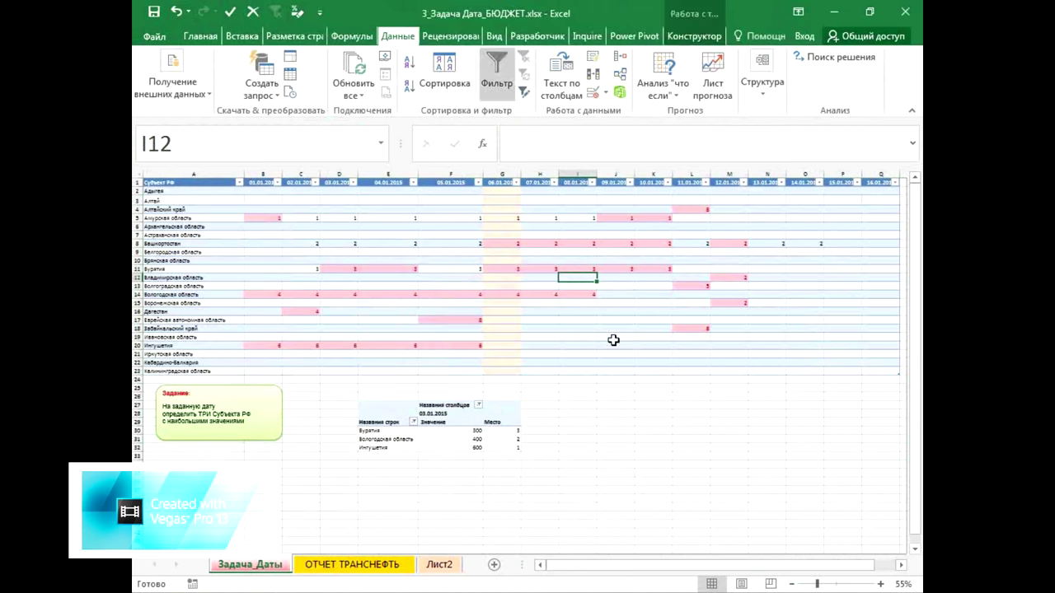
left_click_drag(194, 183, 866, 370)
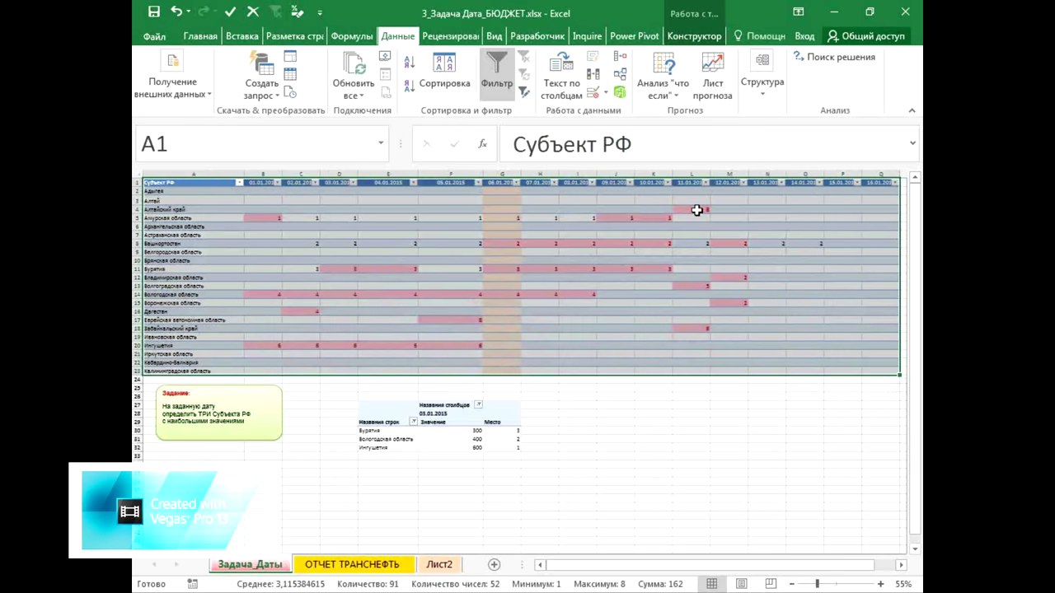
left_click(528, 258)
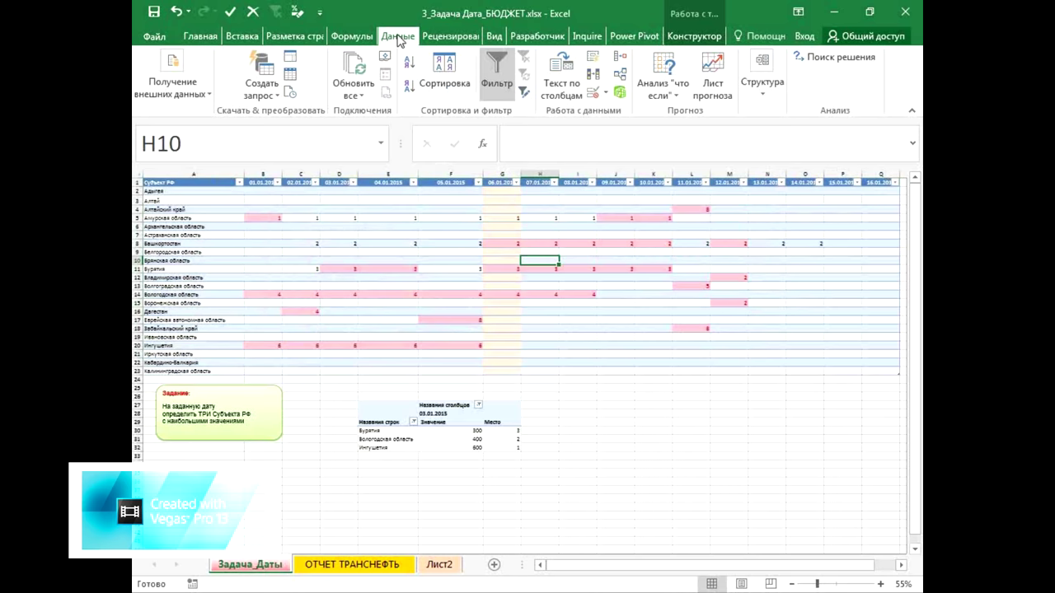
left_click(290, 75)
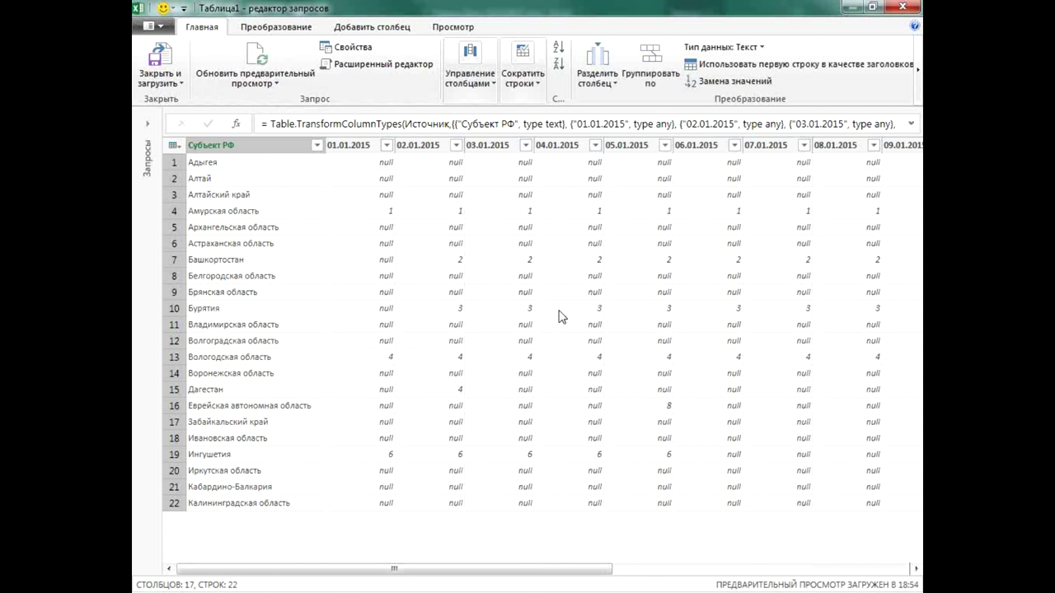
- Examine the null value of Архангельская область in the 01.01.2015 column and its cell preview
left_click(369, 233)
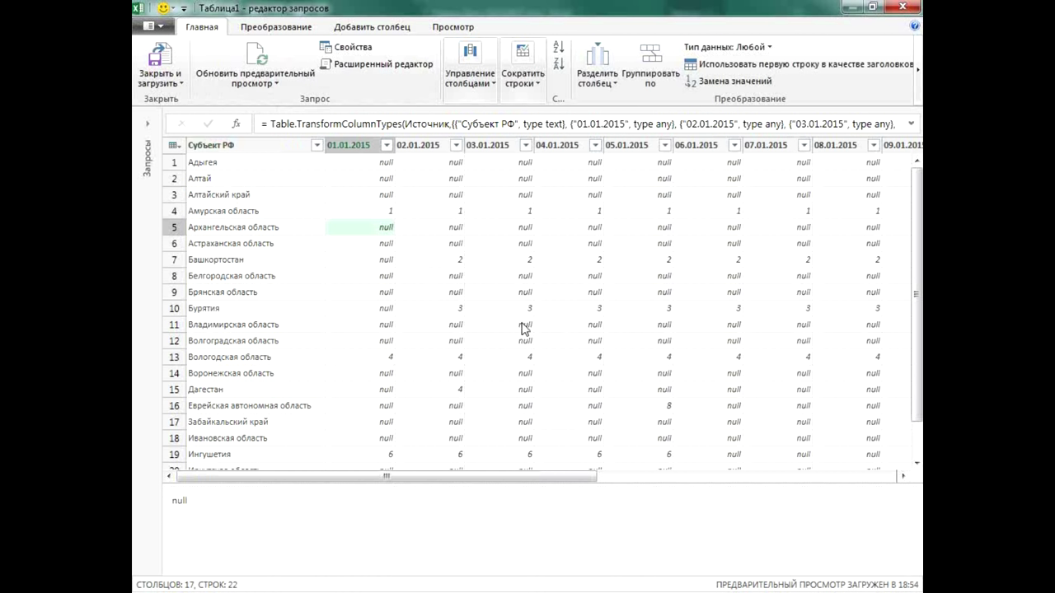
left_click(196, 507)
left_click_drag(195, 508, 169, 512)
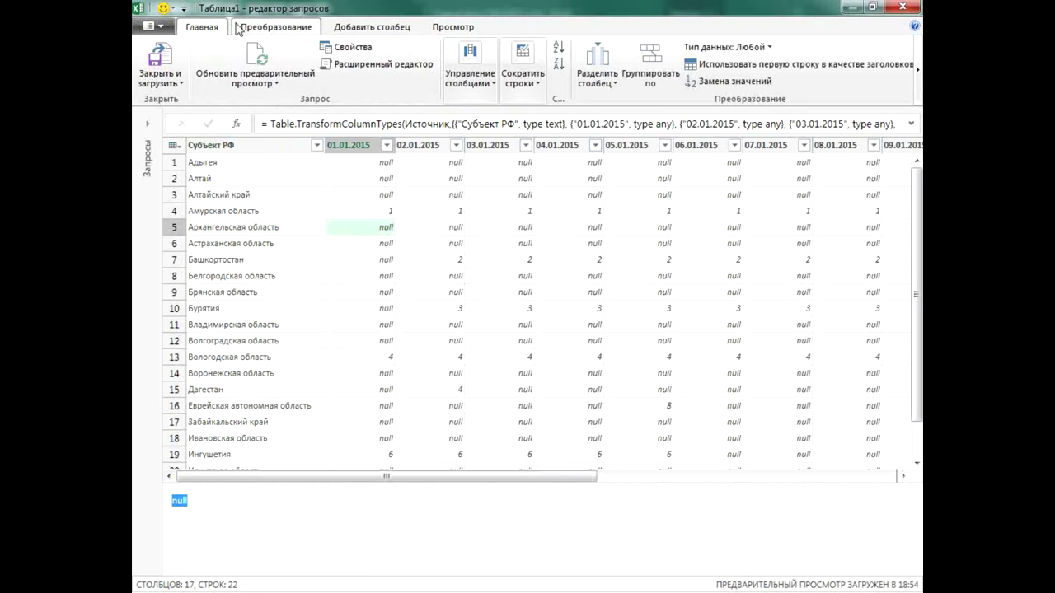
left_click(252, 33)
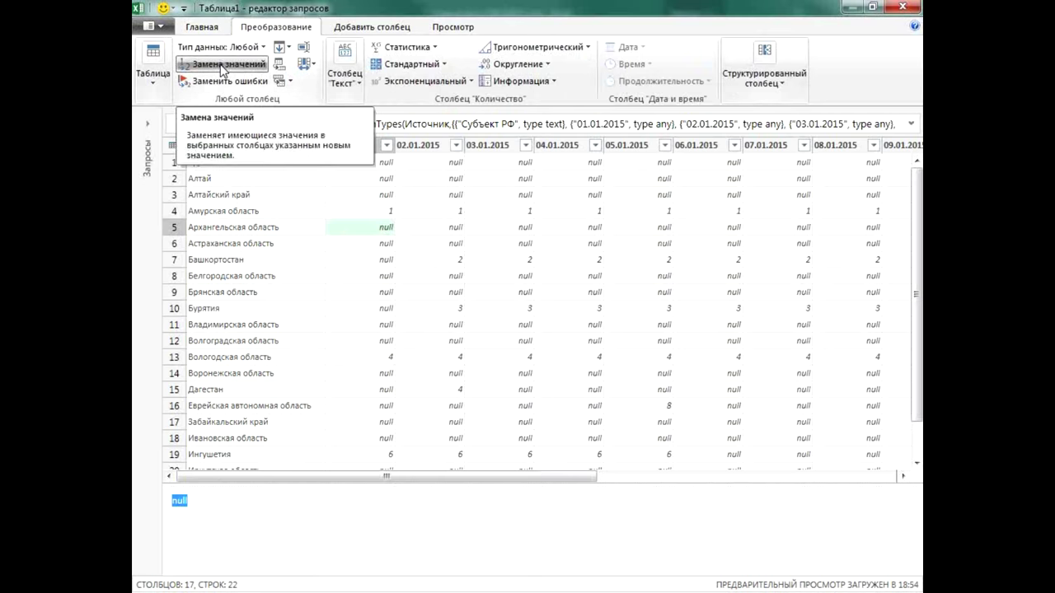
left_click(224, 65)
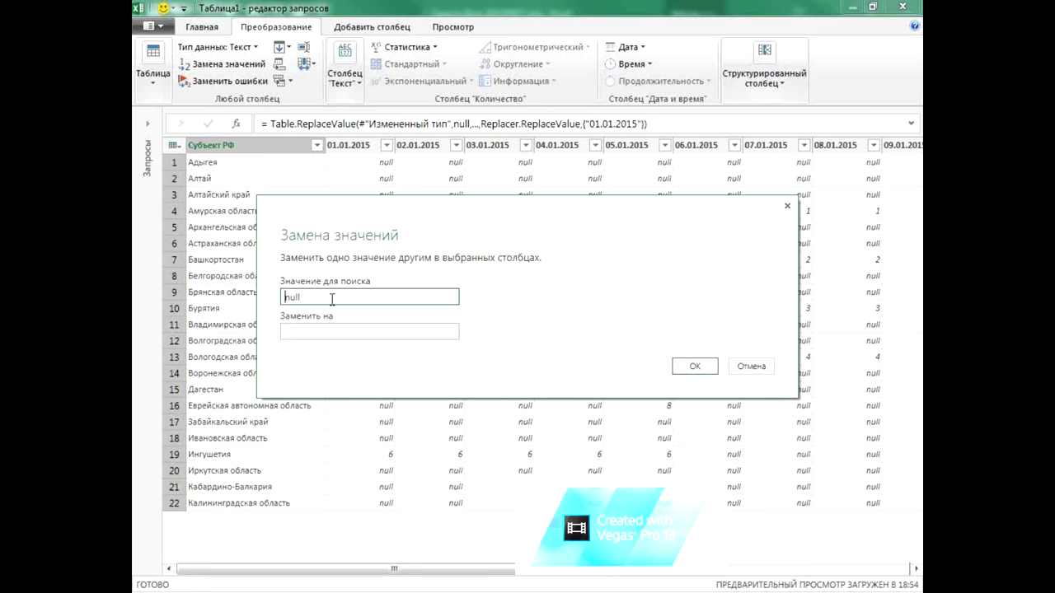
left_click(756, 370)
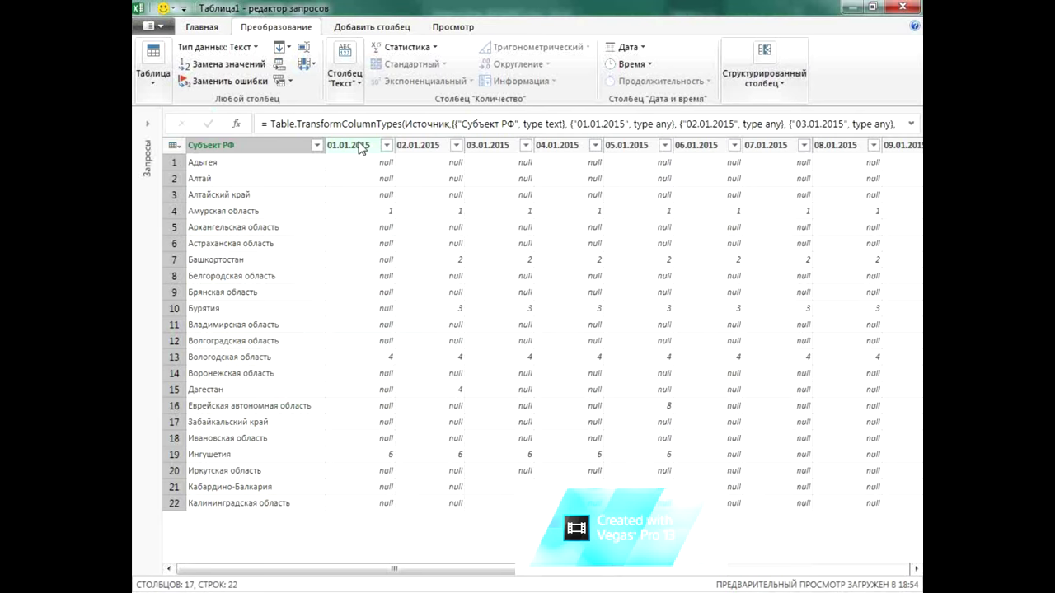
- Replace null with 0 in all date columns from 01.01.2015 through 16.01.2015
left_click(359, 148)
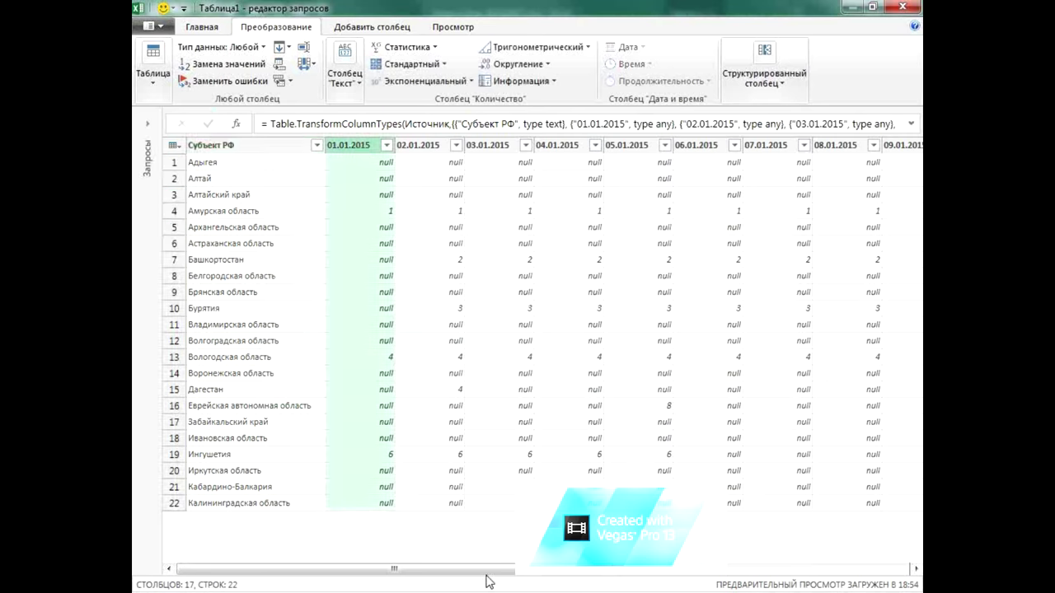
left_click_drag(471, 572, 827, 582)
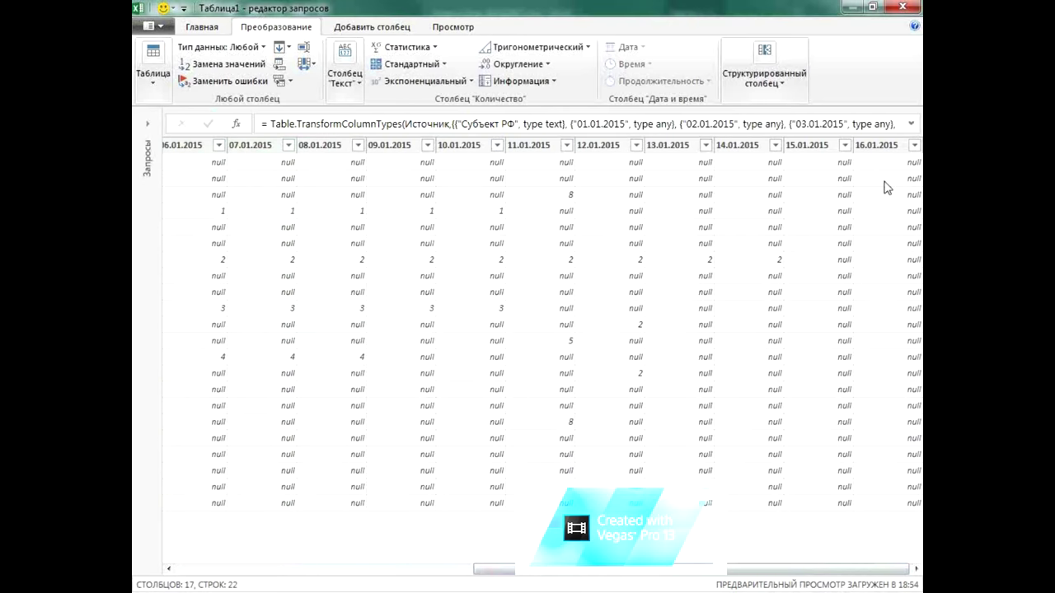
left_click(889, 148, "shift")
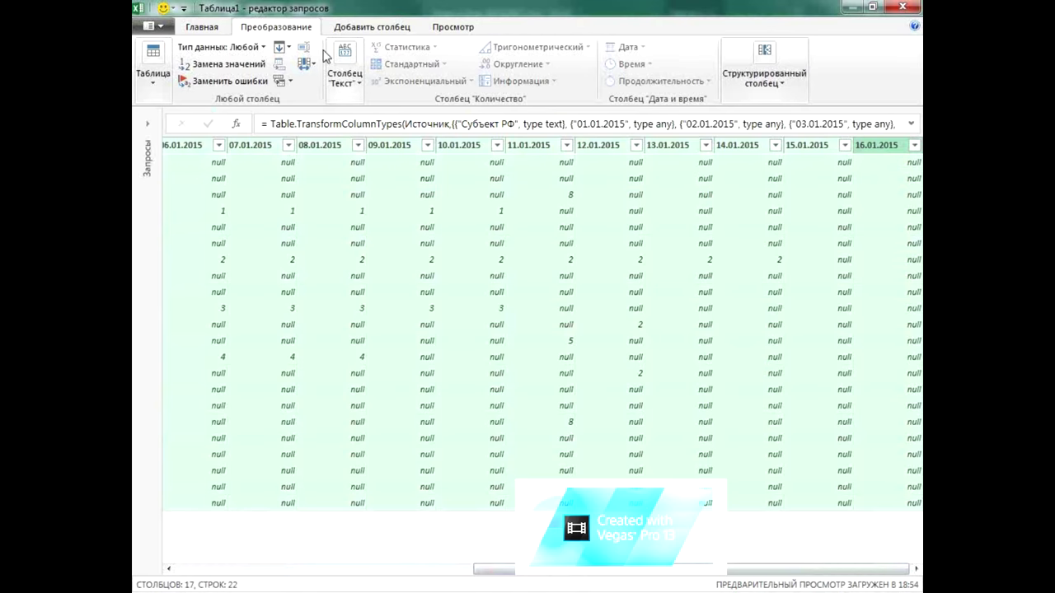
left_click(224, 65)
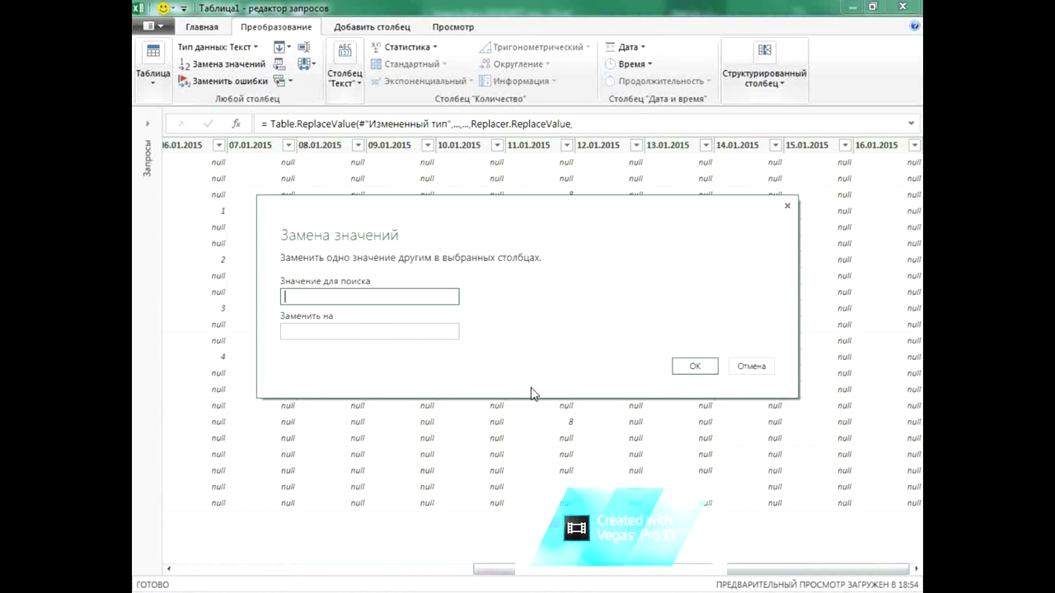
type("null")
left_click(409, 331)
type("0")
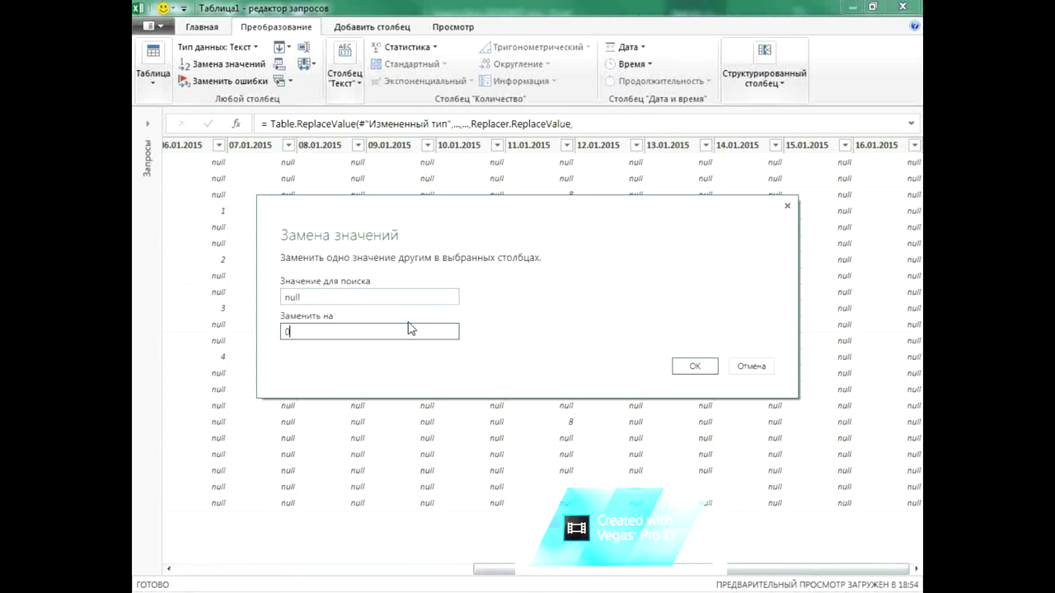
left_click(684, 367)
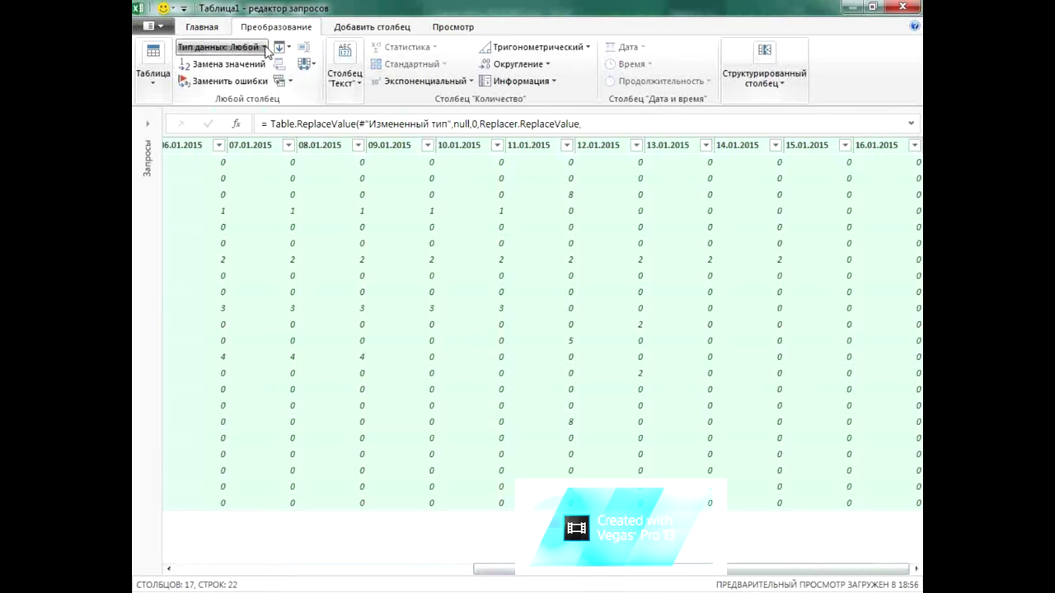
- Set the data type of the date columns to Целое число and unpivot them into attribute-value rows, then review the result
left_click(265, 48)
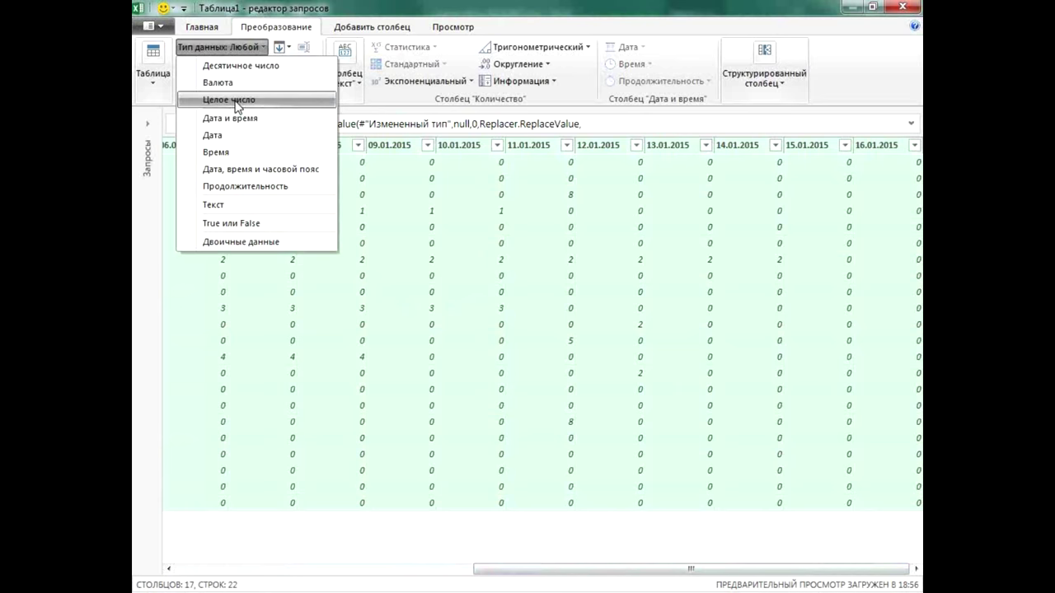
left_click(237, 102)
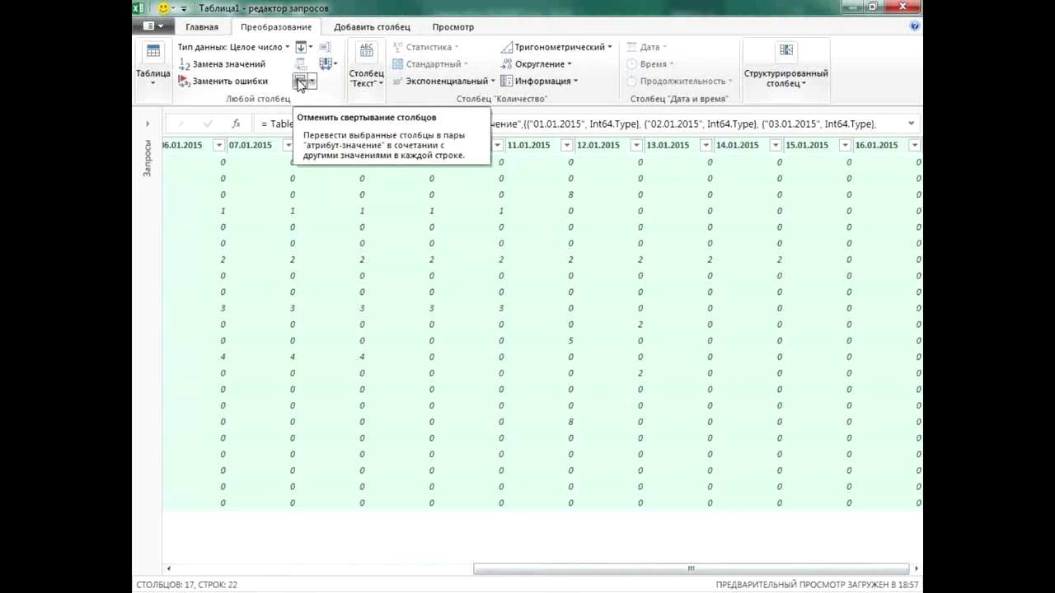
left_click(300, 83)
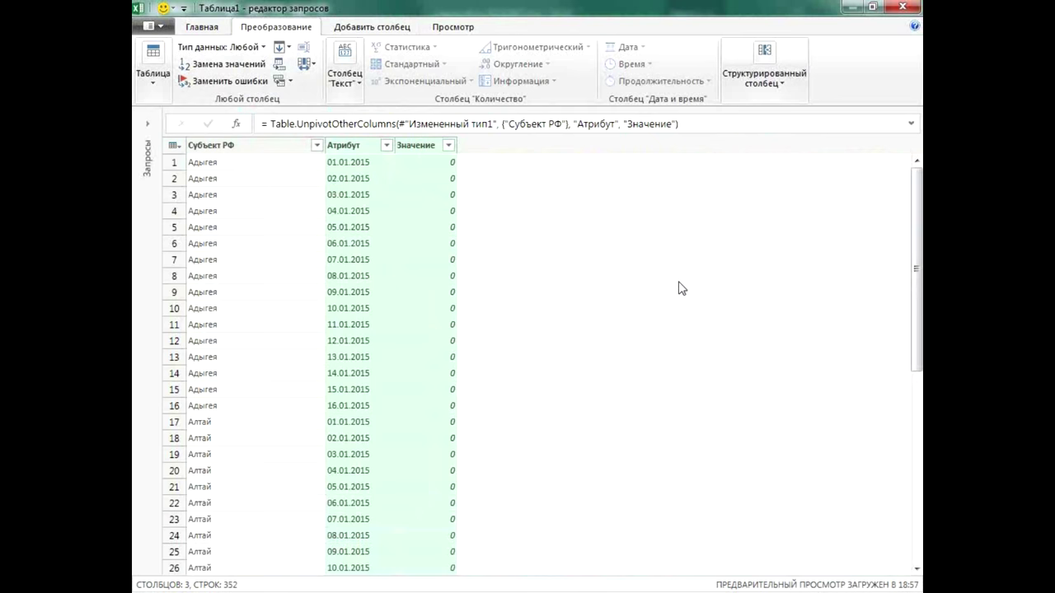
scroll(631, 401, "down", 20)
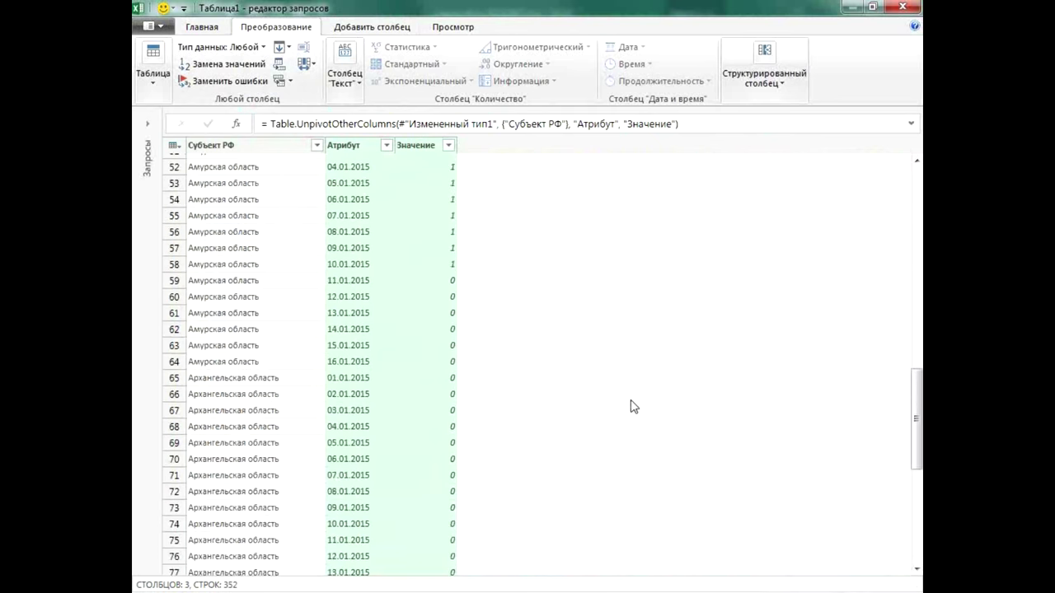
scroll(631, 404, "up", 20)
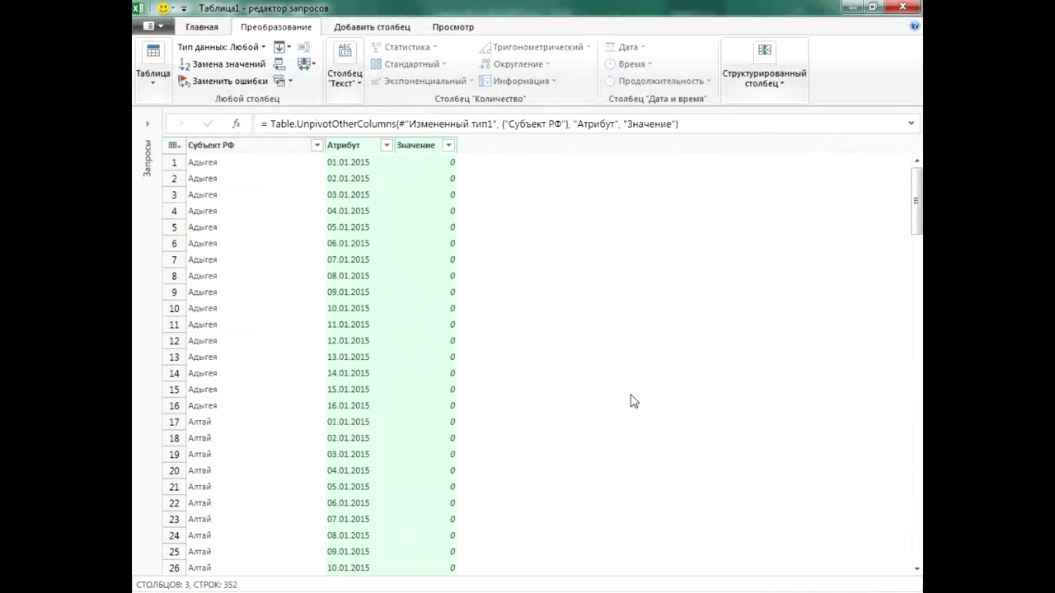
scroll(633, 401, "down", 20)
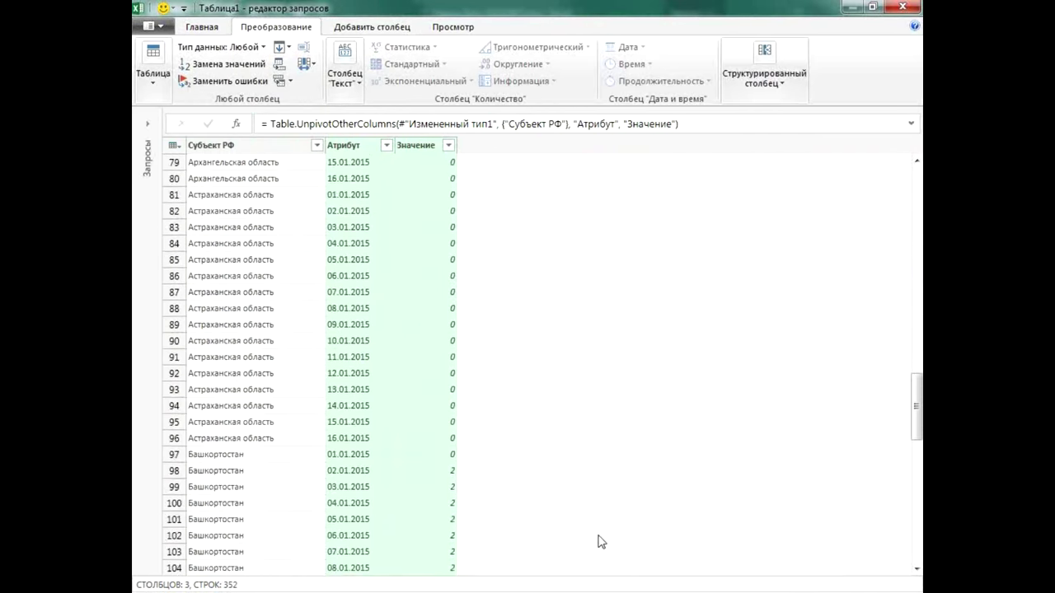
scroll(589, 550, "down", 20)
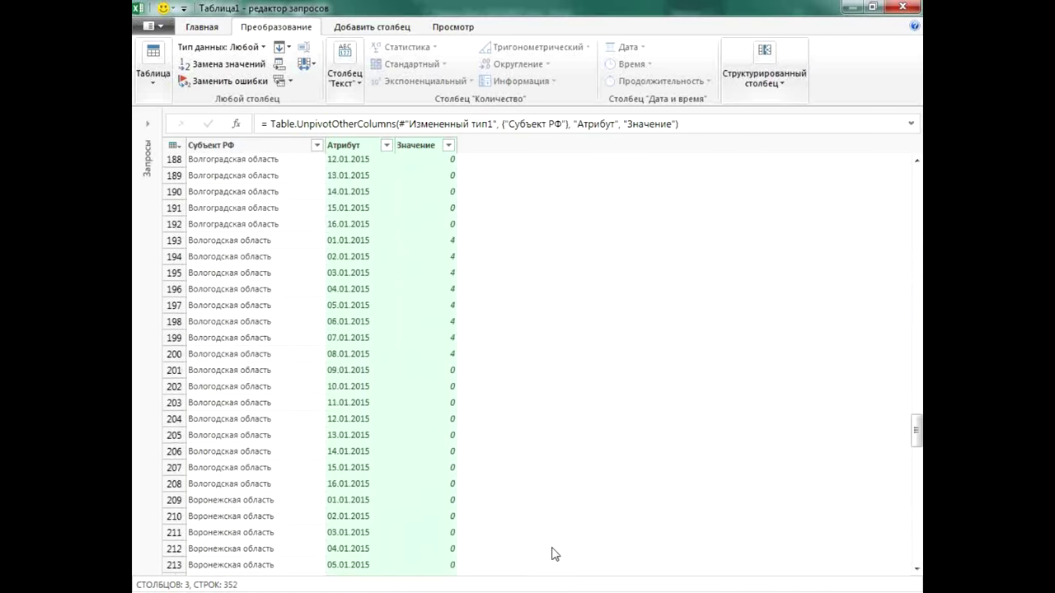
scroll(503, 424, "down", 19)
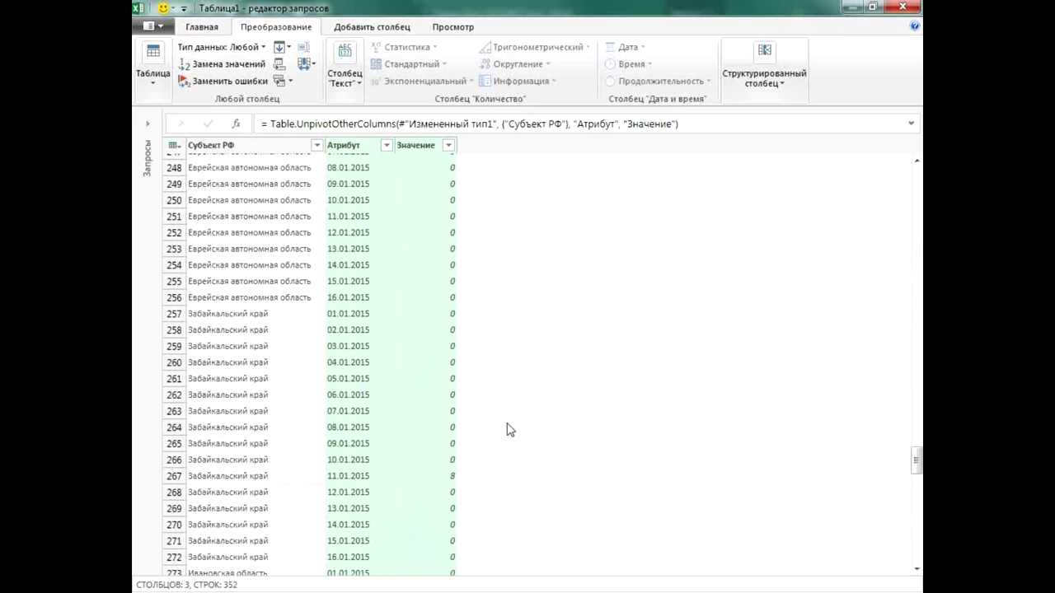
- Close the query editor and load the unpivoted regional table into the workbook, then dismiss the workbook queries list
scroll(509, 427, "up", 6)
scroll(510, 429, "up", 20)
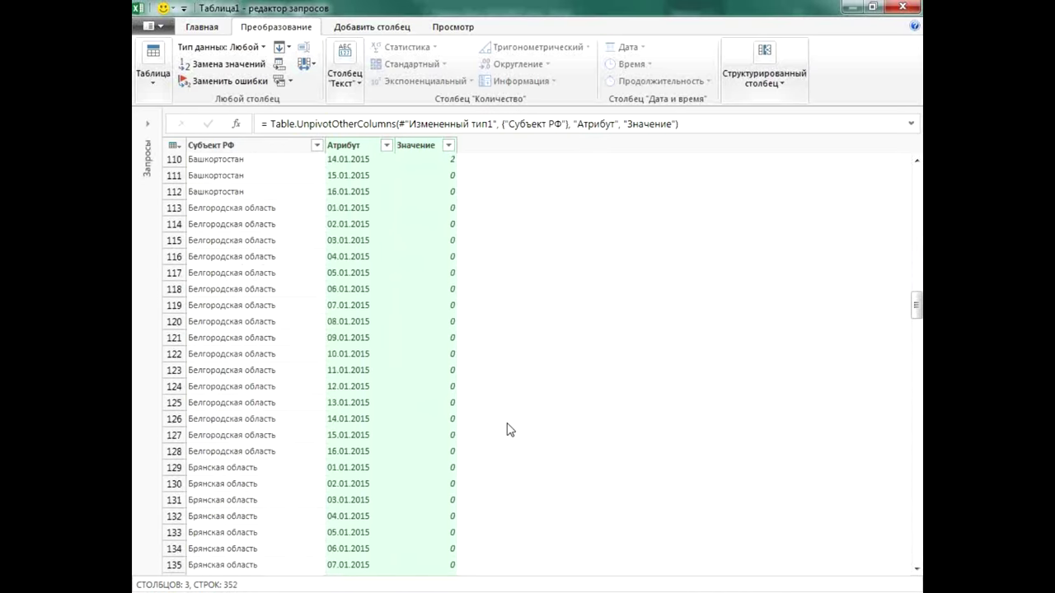
scroll(509, 428, "up", 20)
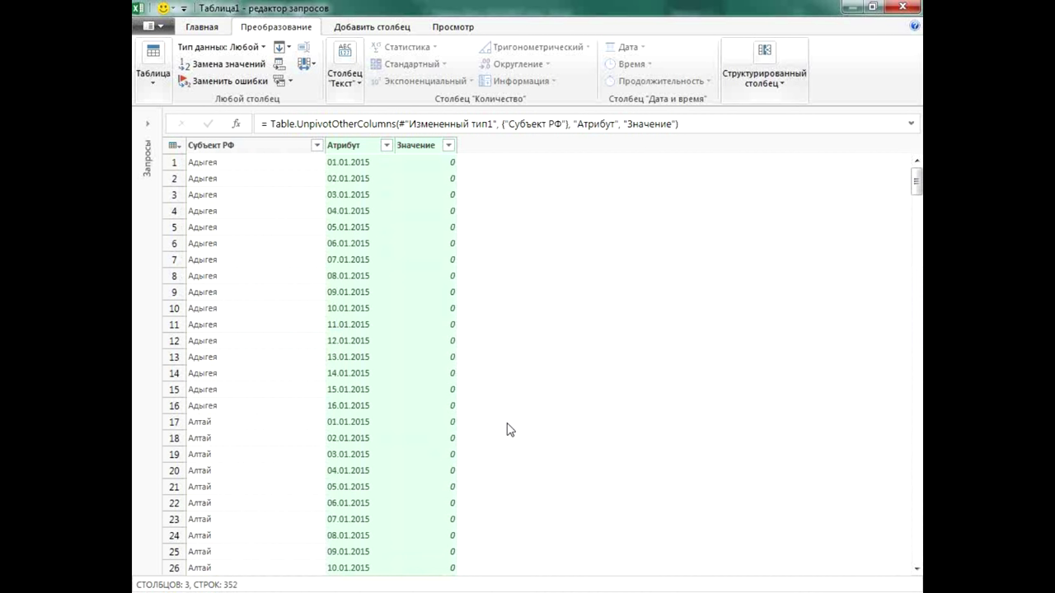
left_click(329, 326)
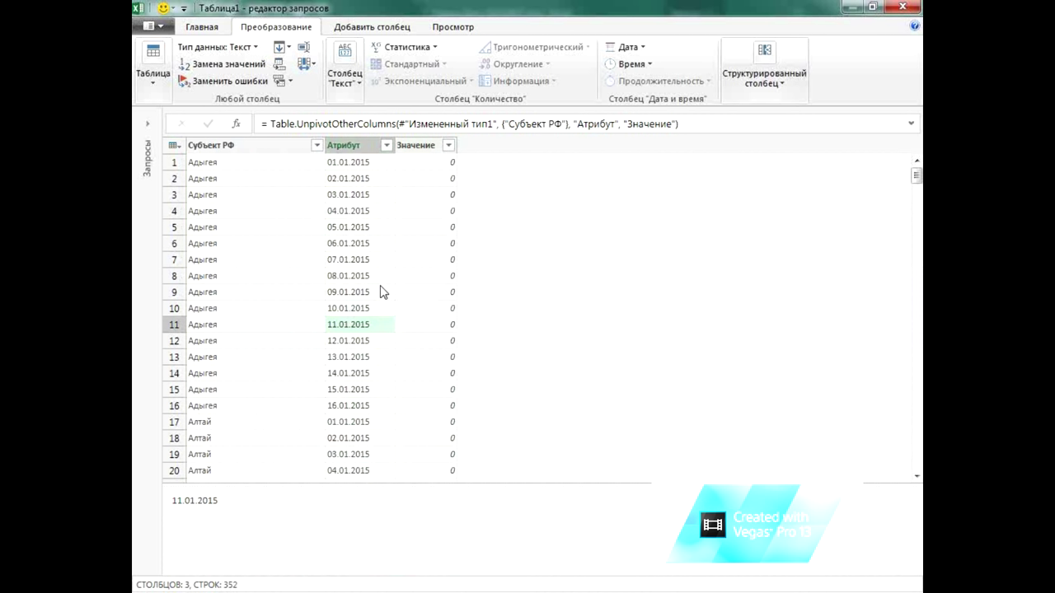
left_click(209, 30)
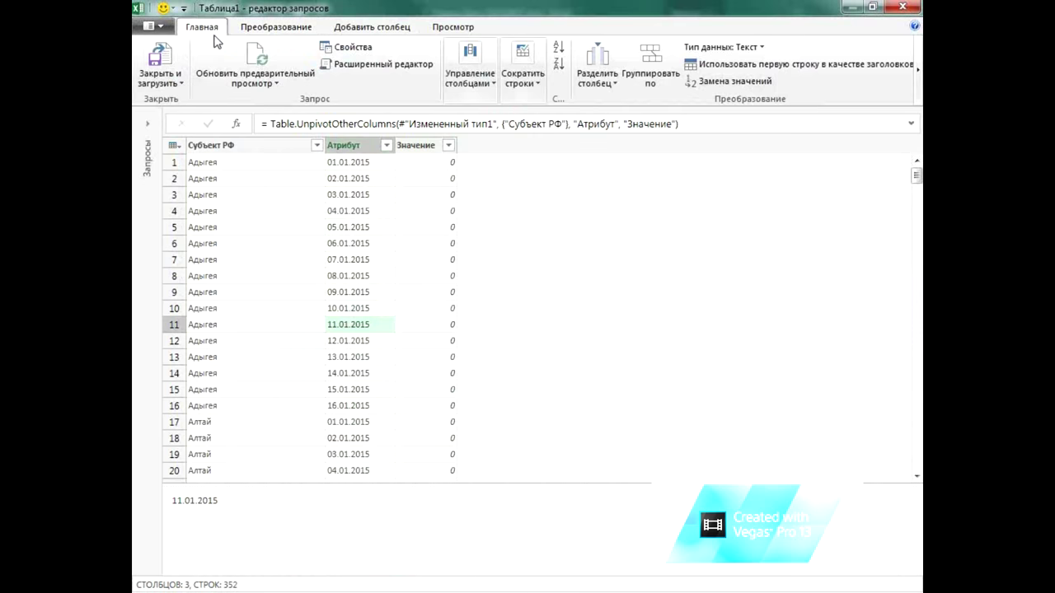
left_click(180, 84)
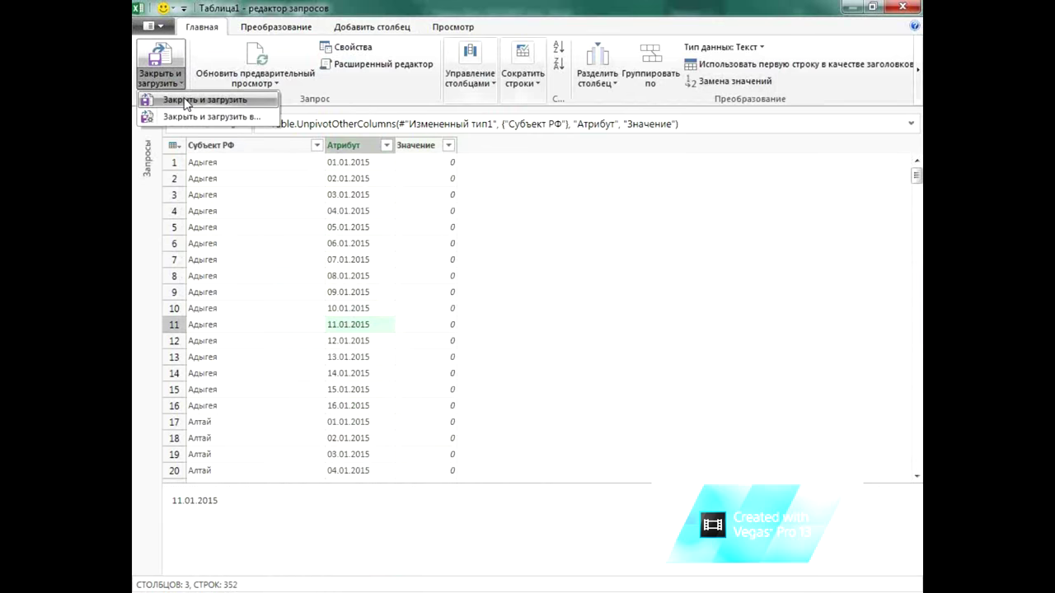
left_click(186, 100)
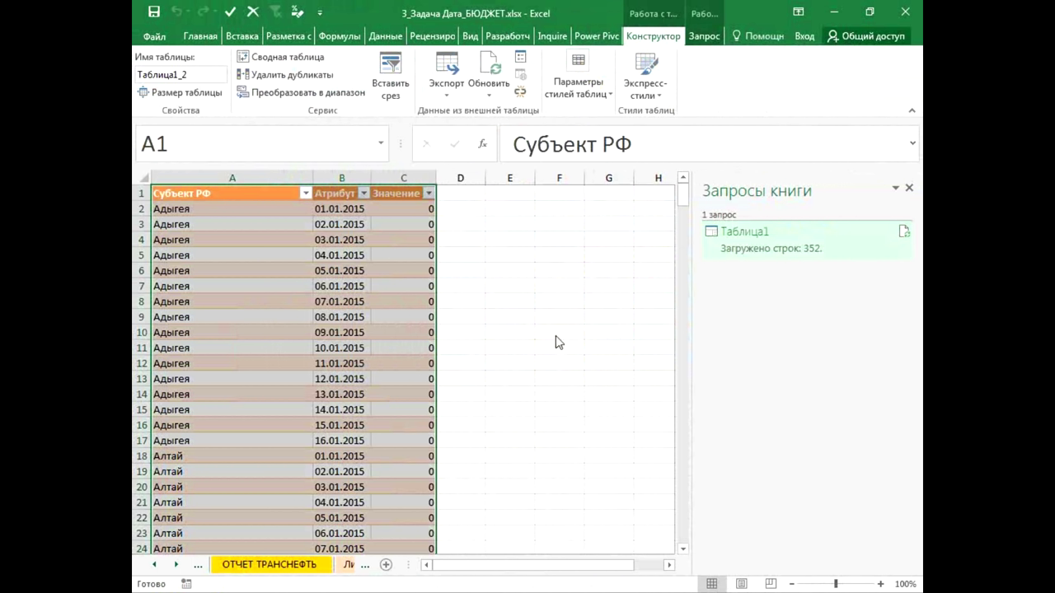
left_click(910, 191)
left_click(578, 394)
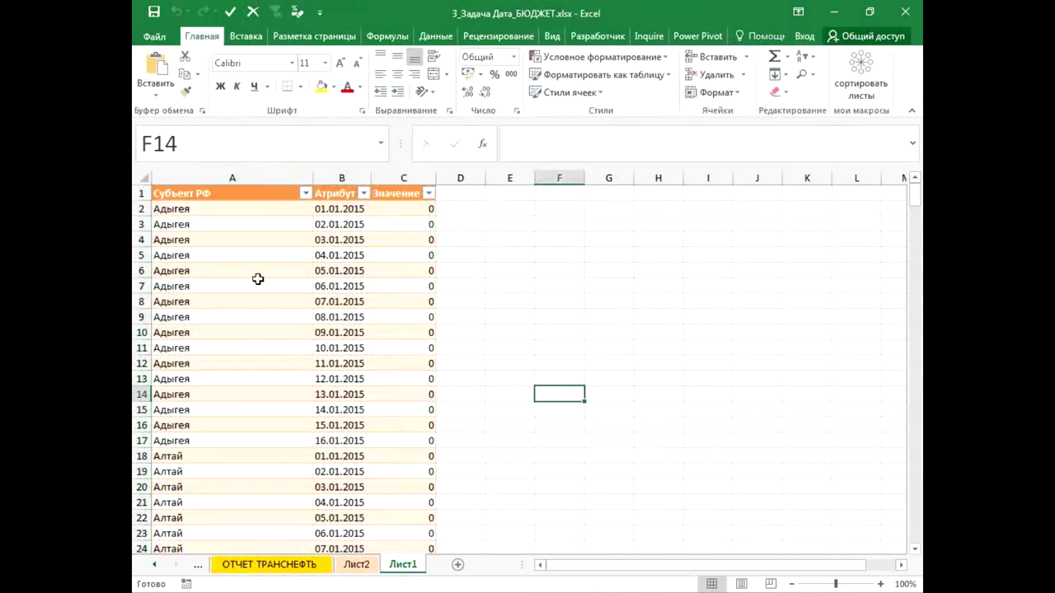
- Create a pivot table from Таблица1_2 on the existing sheet Лист1, placed at cell F11
left_click(255, 356)
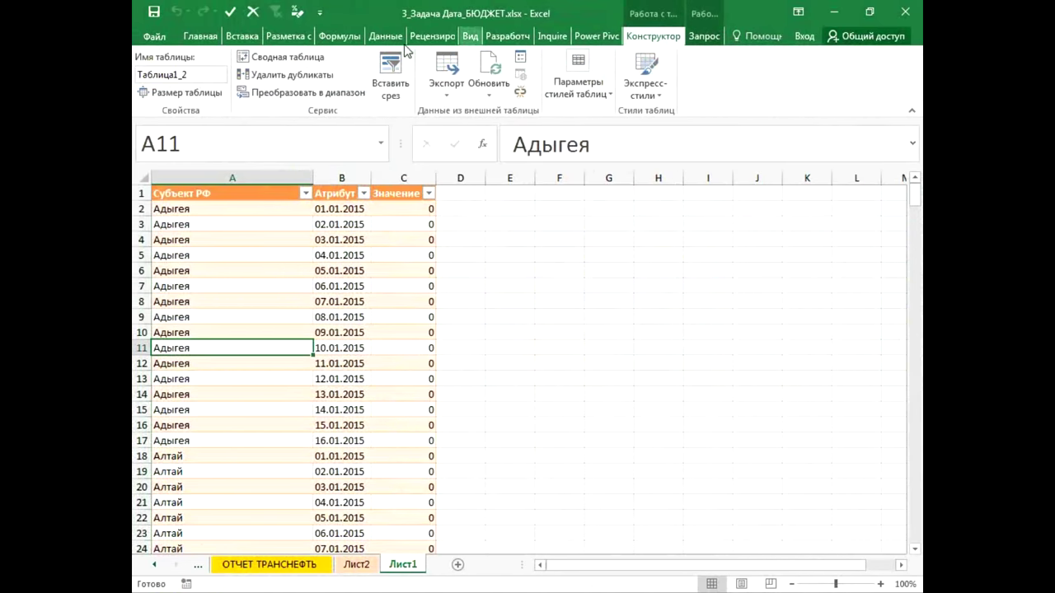
left_click(242, 36)
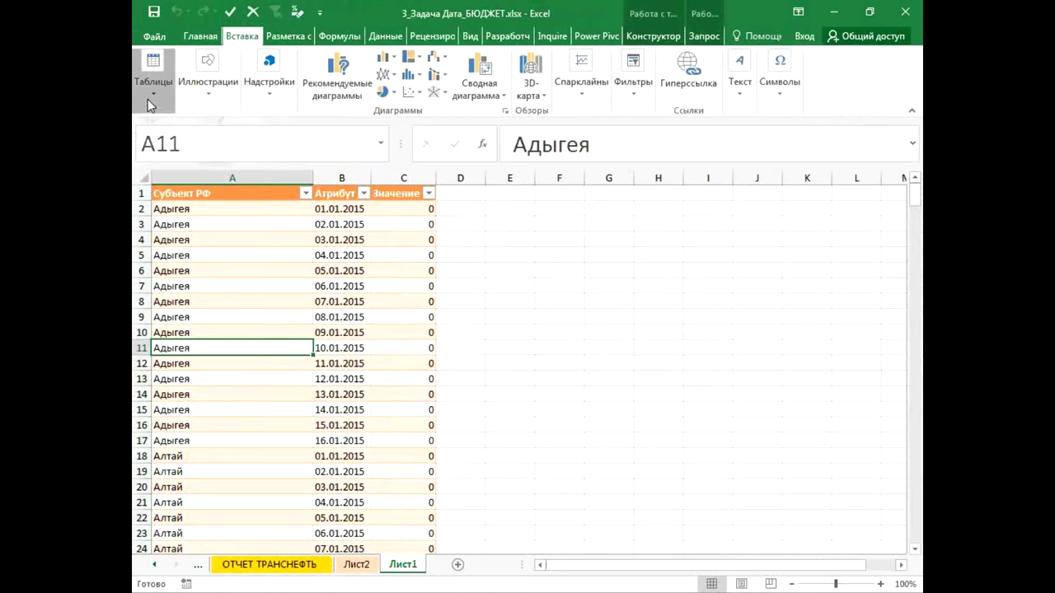
left_click(154, 70)
left_click(148, 147)
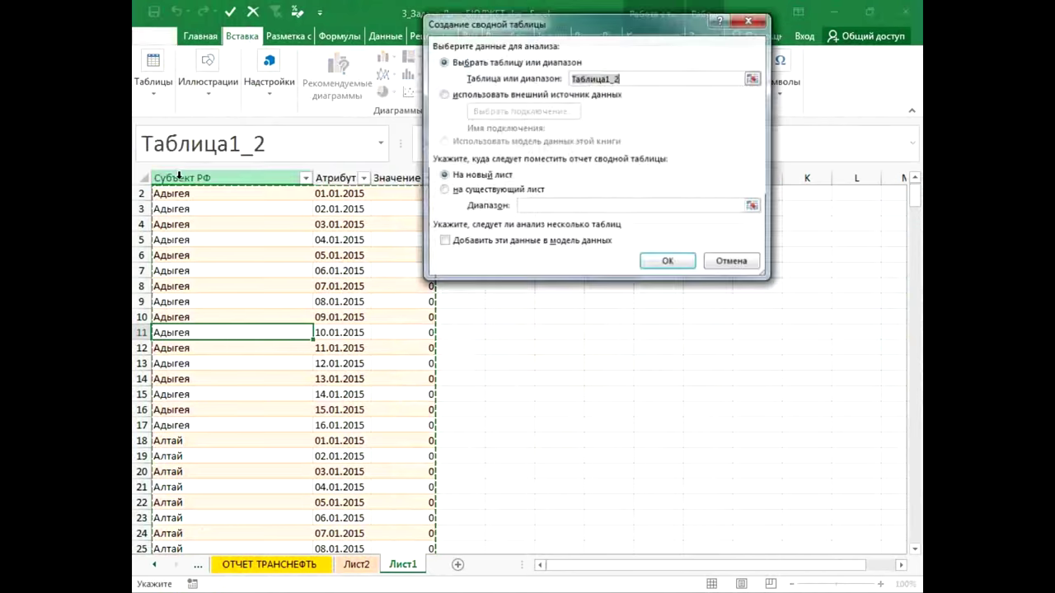
left_click(445, 190)
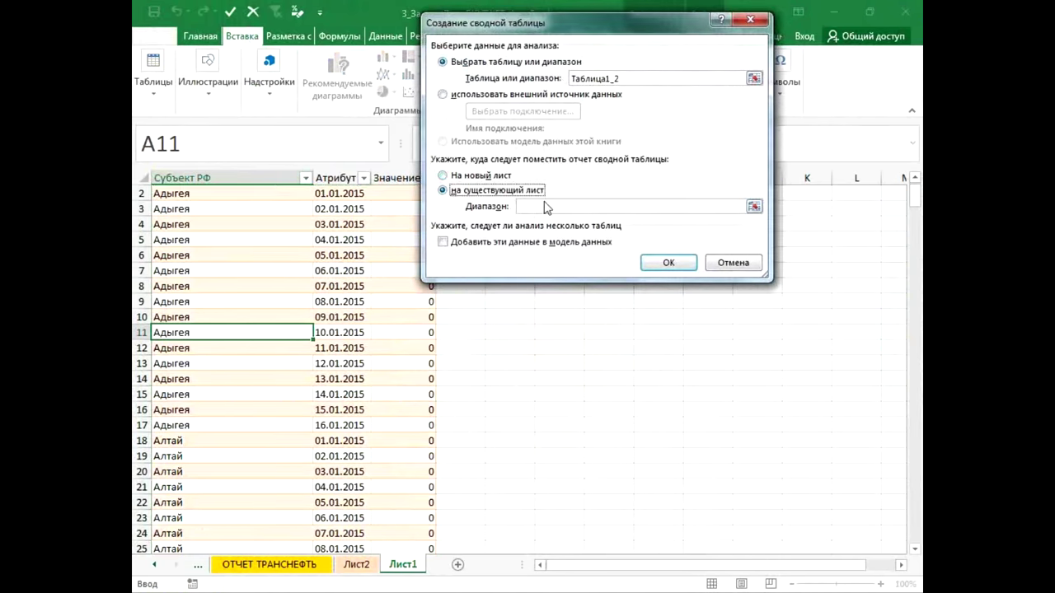
left_click(663, 266)
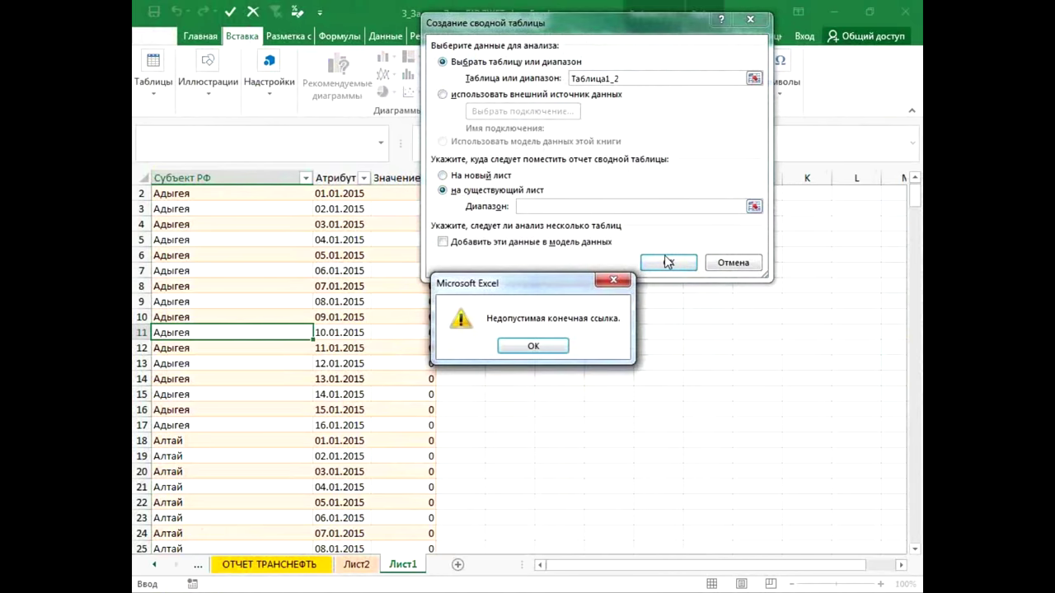
left_click(533, 346)
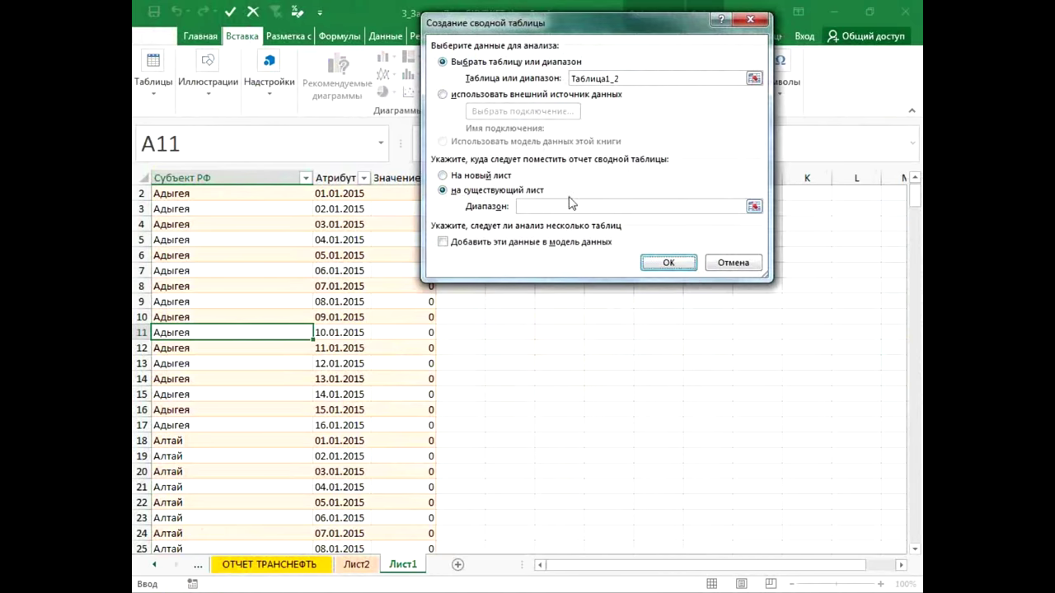
left_click(562, 331)
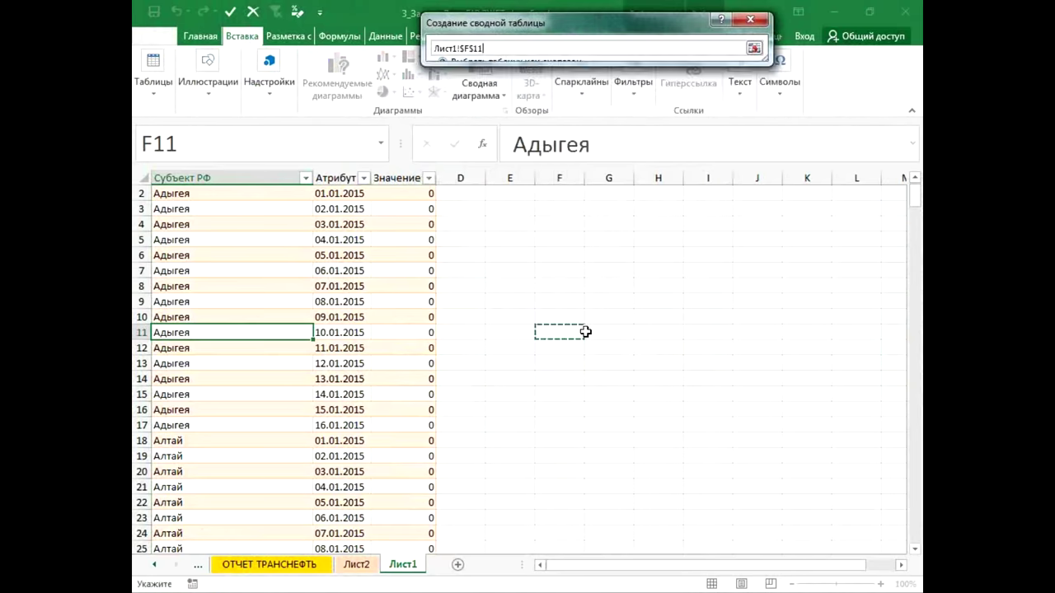
left_click(668, 262)
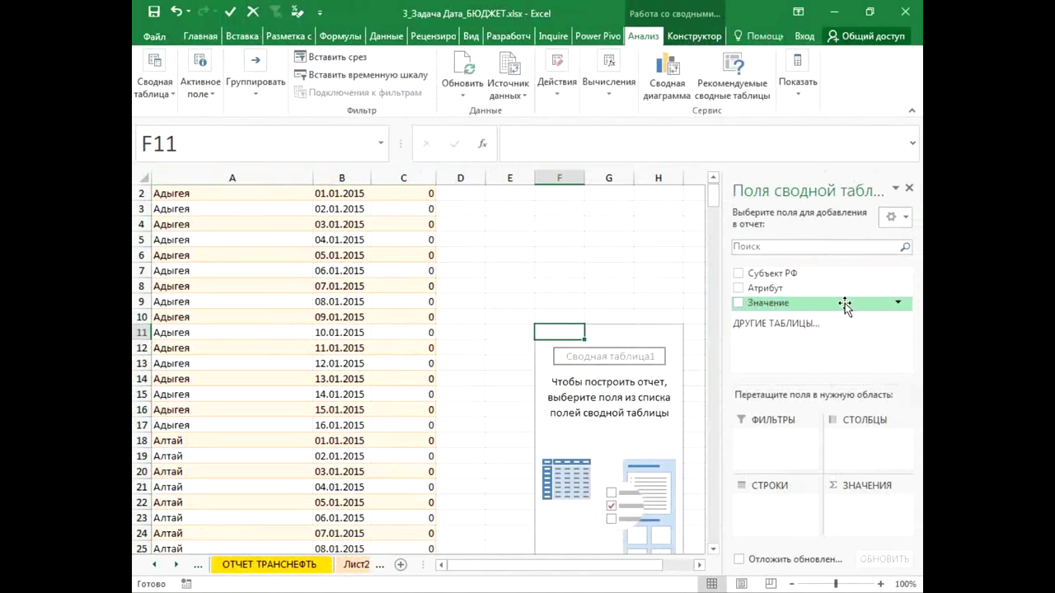
- Lay out the pivot table with Субъект РФ as rows, the sum of Значение as values and Атрибут as columns, and hide the field list
left_click(741, 274)
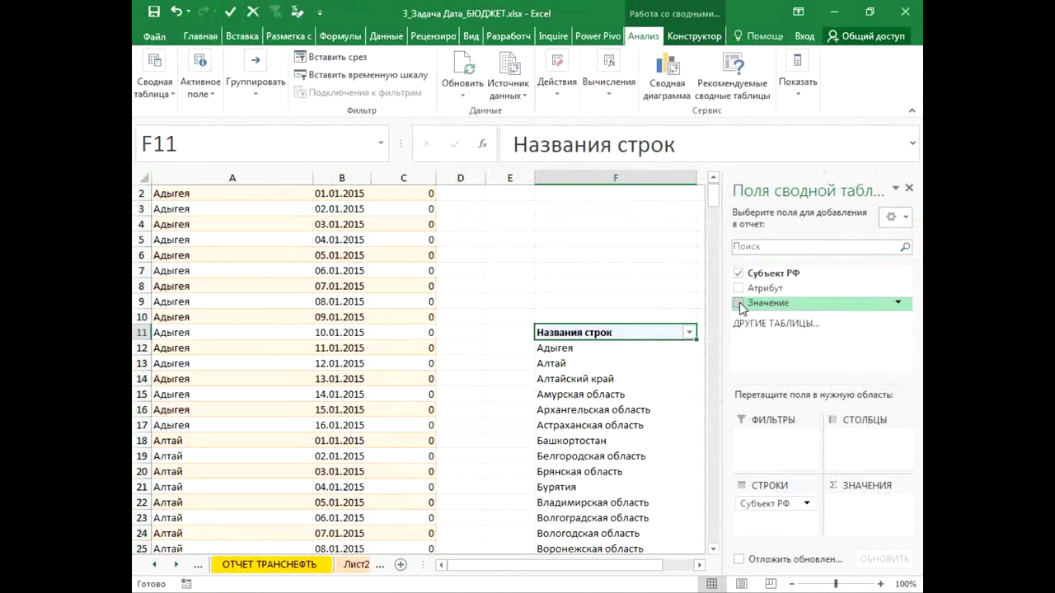
left_click(738, 303)
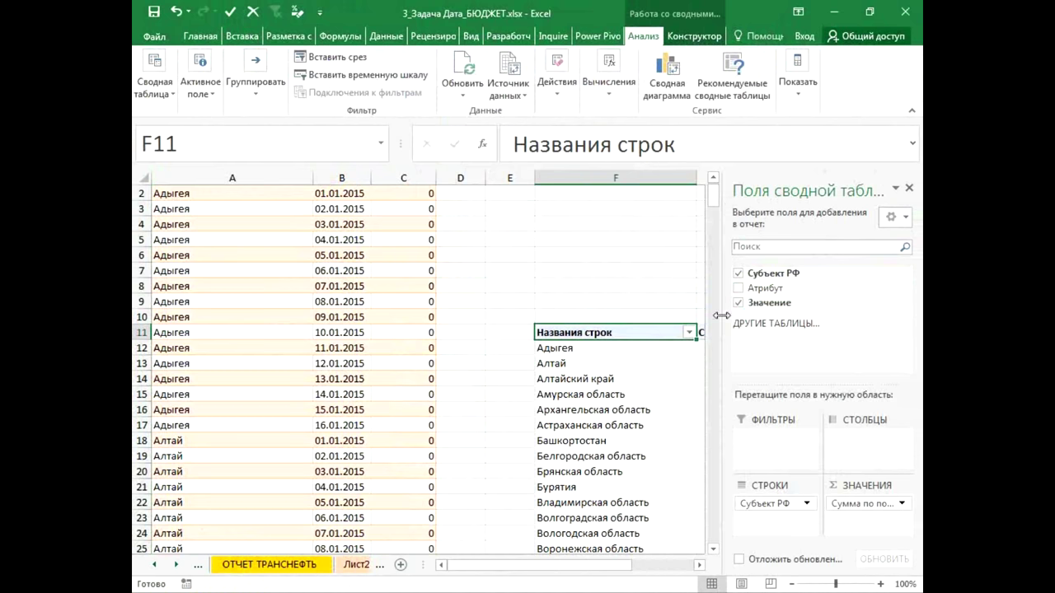
left_click_drag(775, 288, 866, 433)
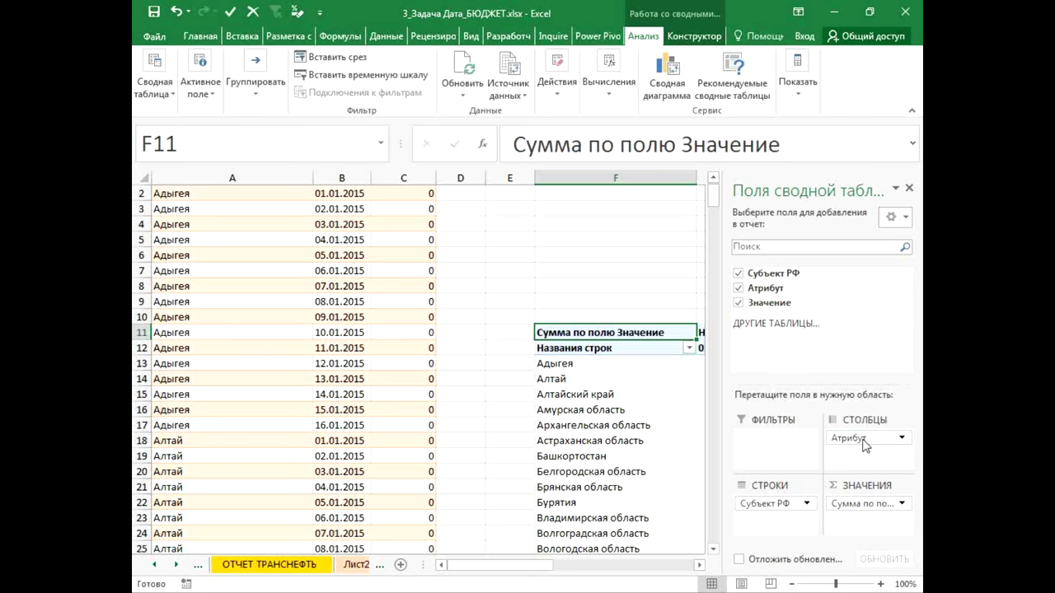
left_click(911, 189)
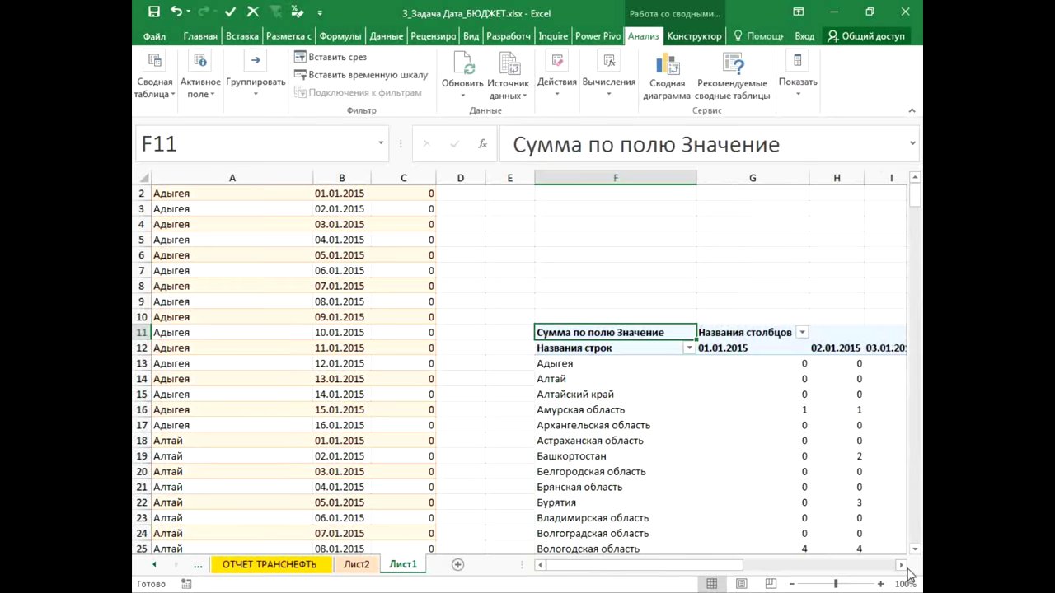
- Filter the pivot table's date columns to show only 06.01.2015
scroll(907, 574, "down", 2)
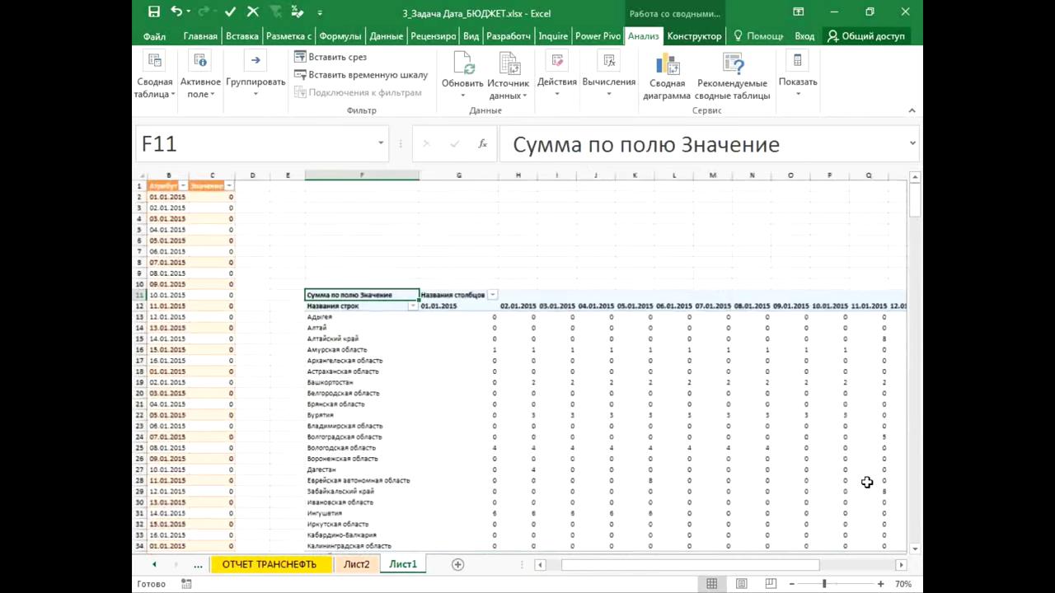
scroll(867, 482, "down", 1)
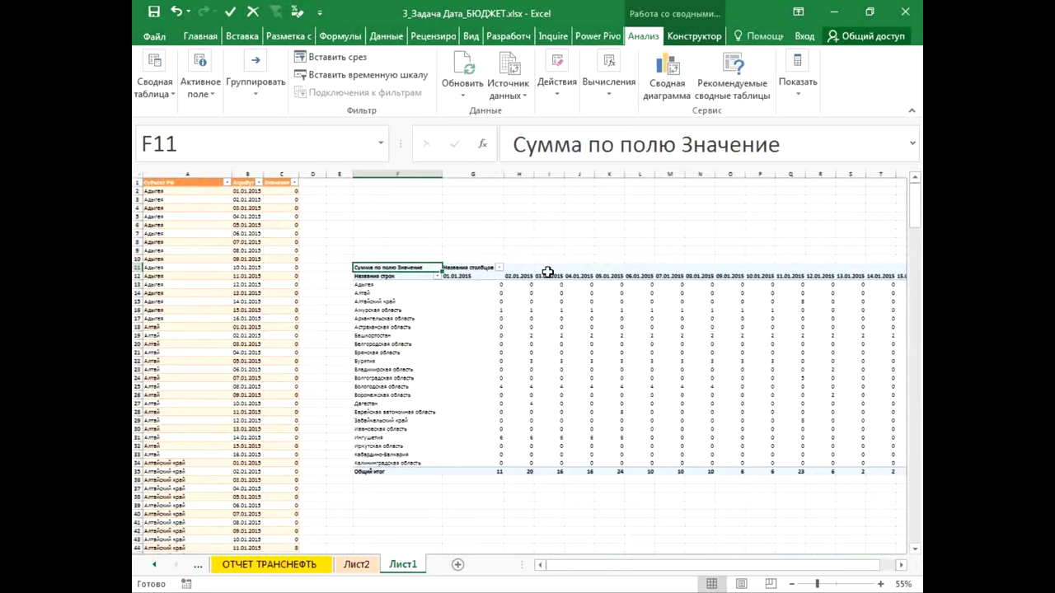
left_click(499, 267)
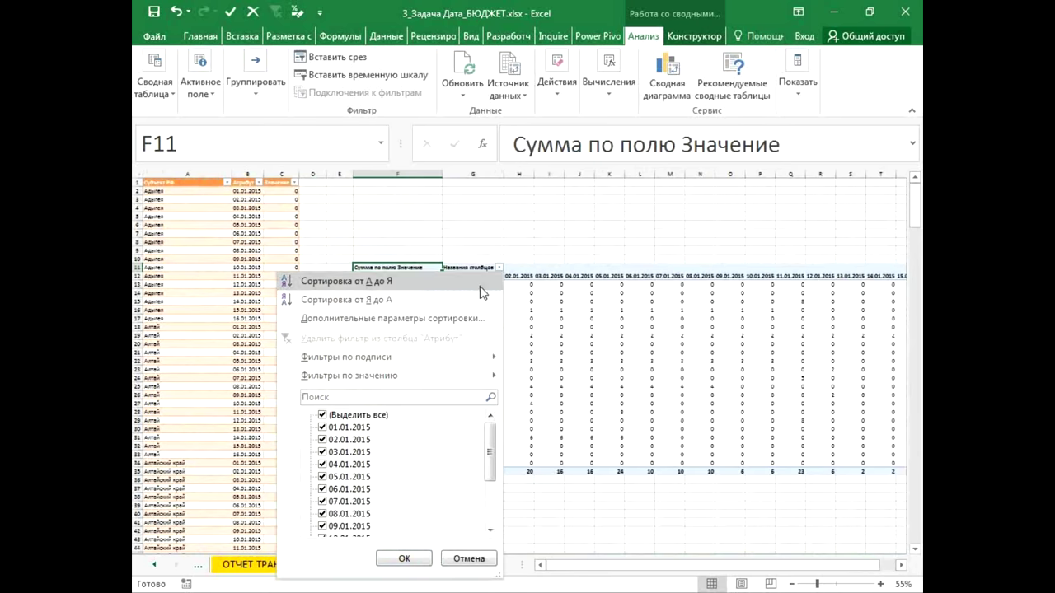
left_click(322, 415)
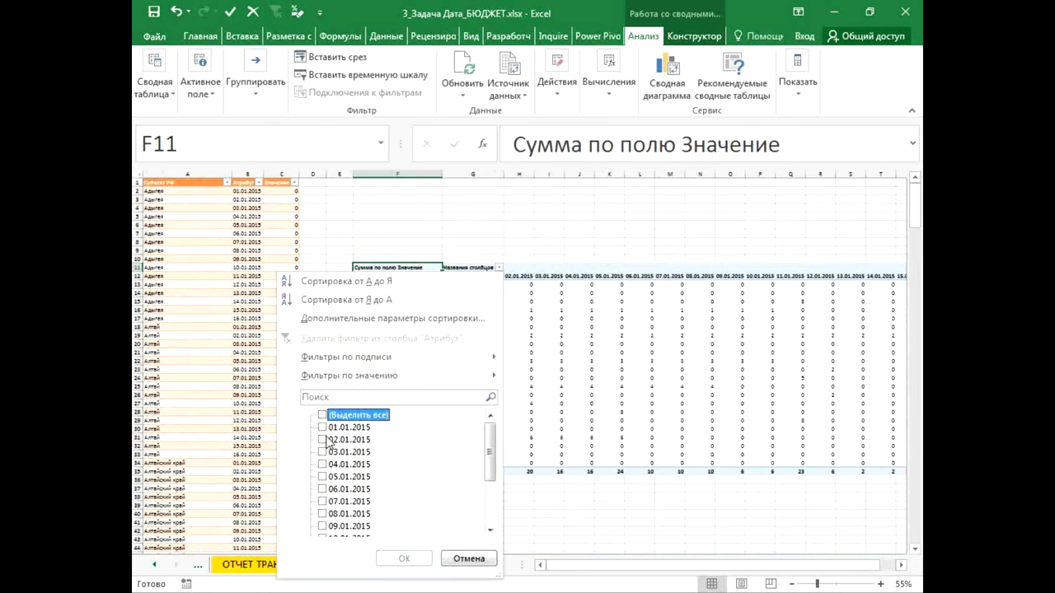
left_click(322, 488)
left_click(403, 558)
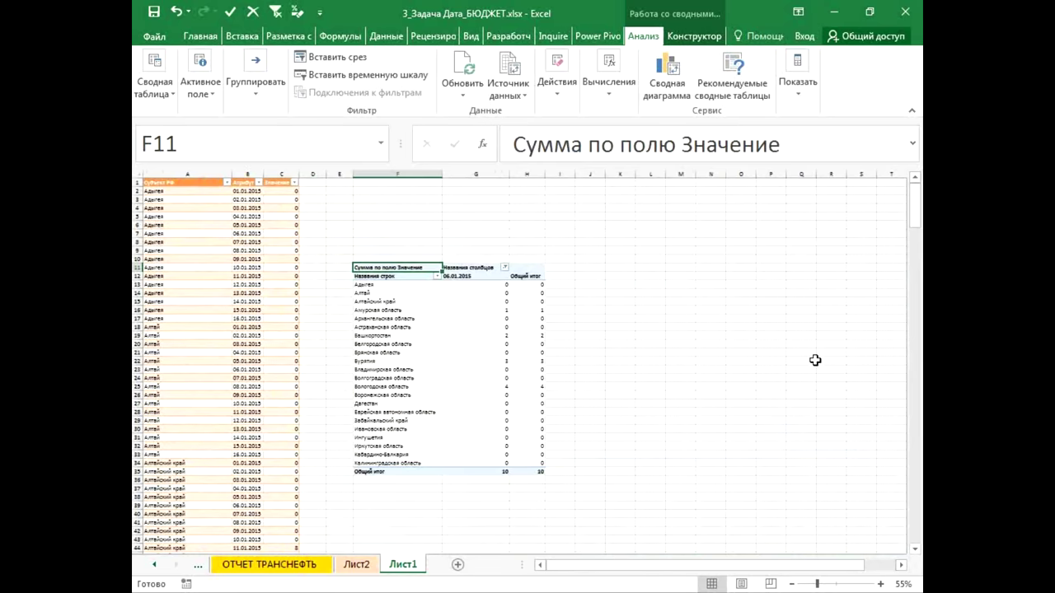
- Filter the Субъект РФ row labels to the 3 largest items by Сумма по полю Значение
scroll(813, 360, "up", 2, "ctrl")
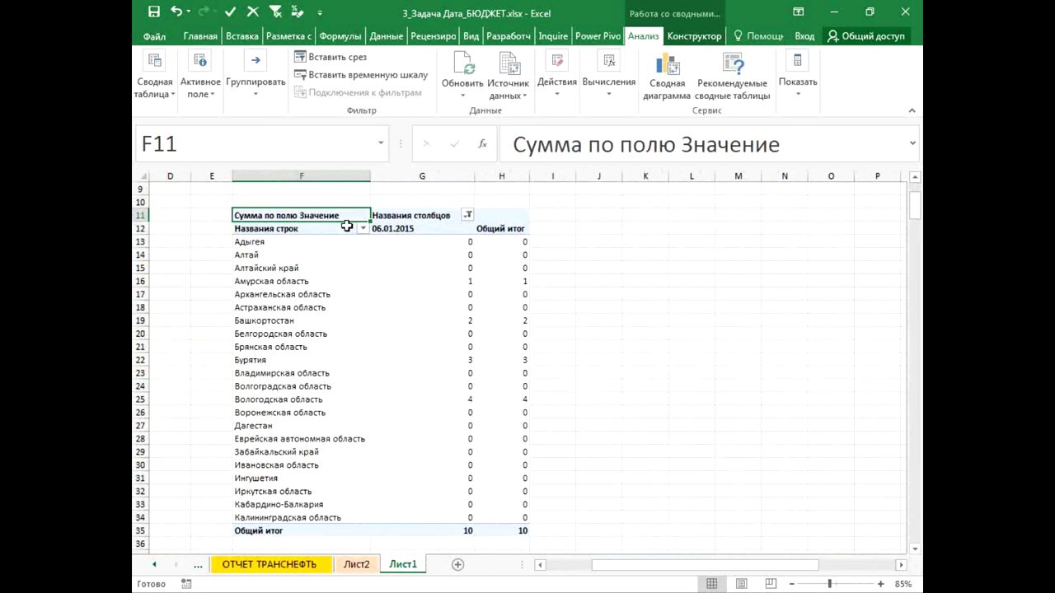
right_click(275, 295)
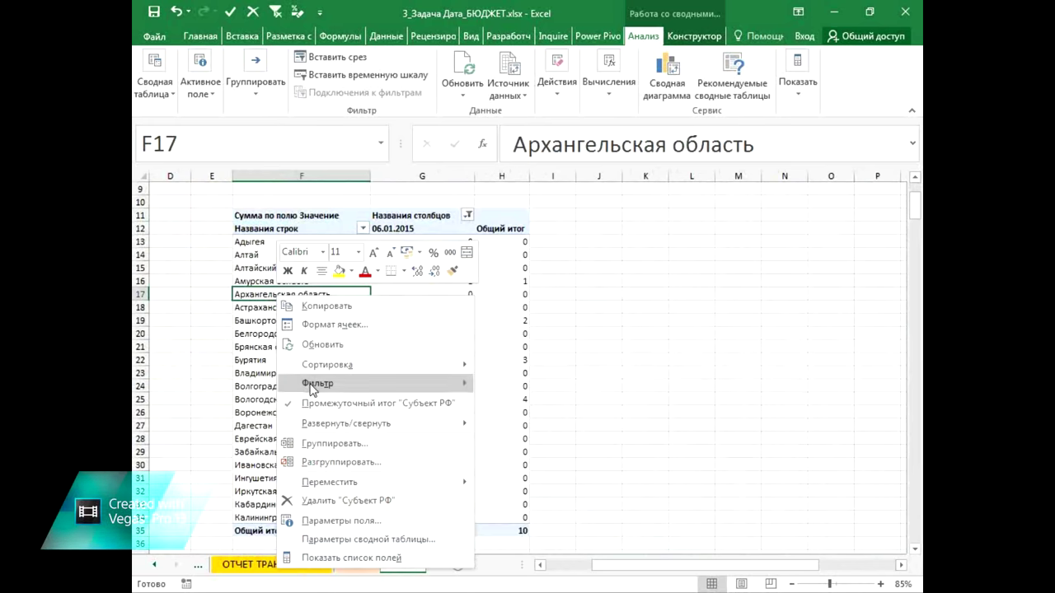
mouse_move(449, 389)
left_click(512, 443)
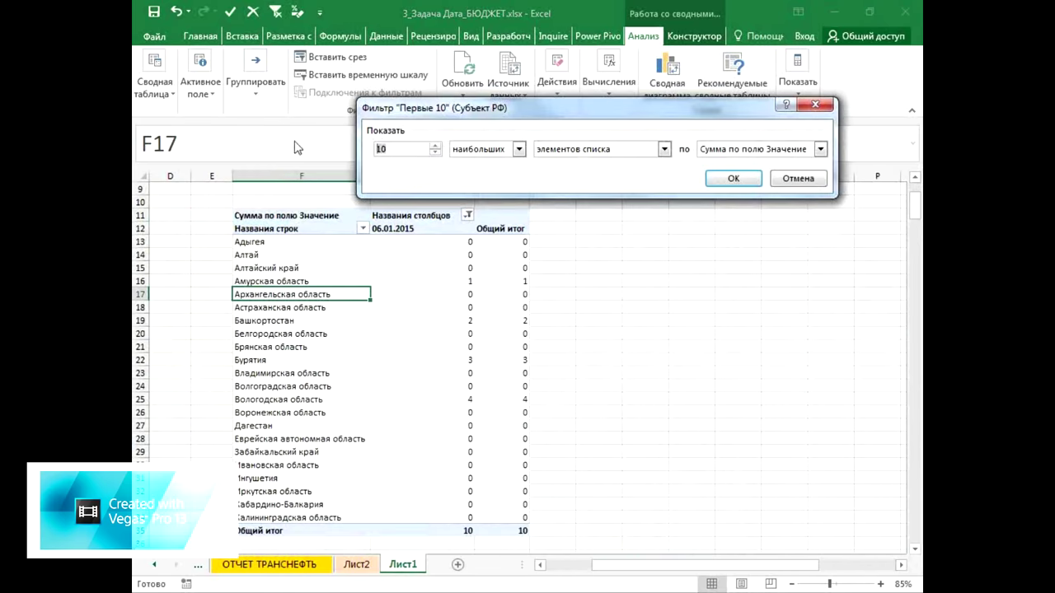
type("3")
left_click(735, 179)
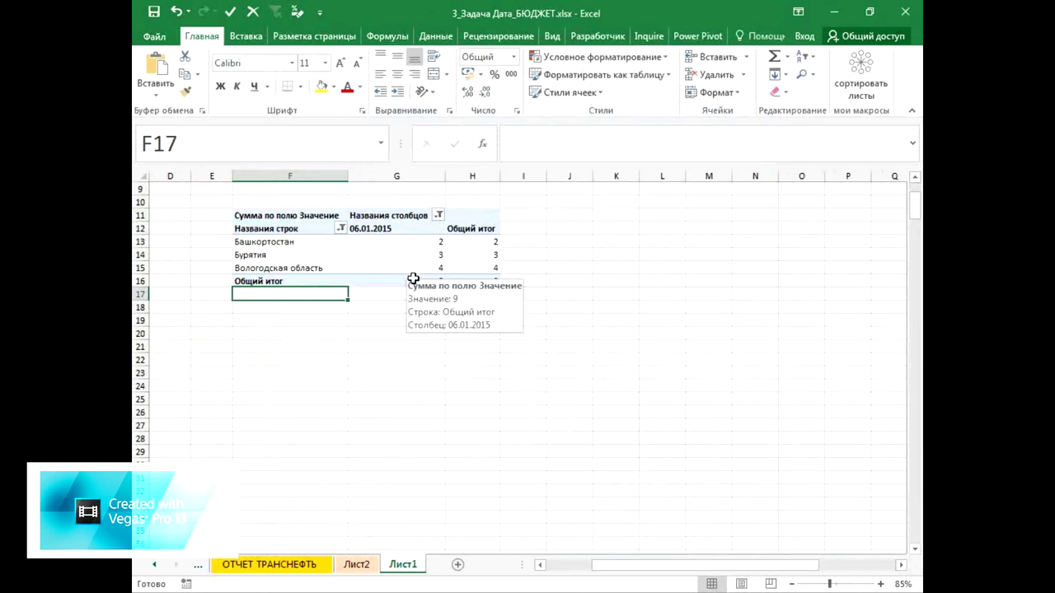
- Widen the pivot table's Общий итог column slightly and review the filtered regions and their values
mouse_move(400, 251)
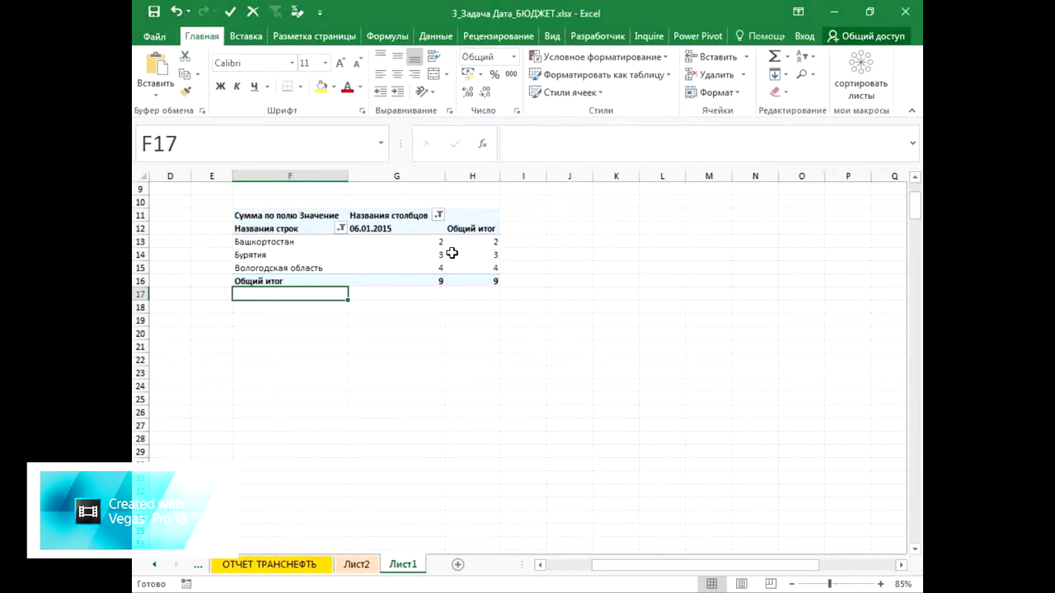
mouse_move(412, 274)
left_click_drag(498, 177, 504, 178)
left_click(401, 246)
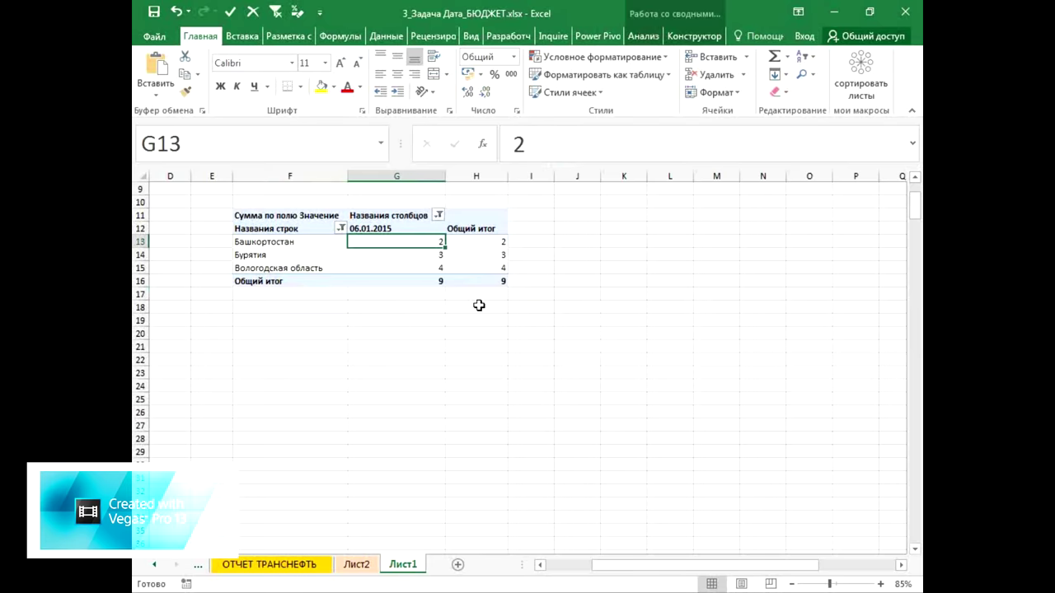
scroll(551, 299, "up", 3)
scroll(552, 299, "down", 4)
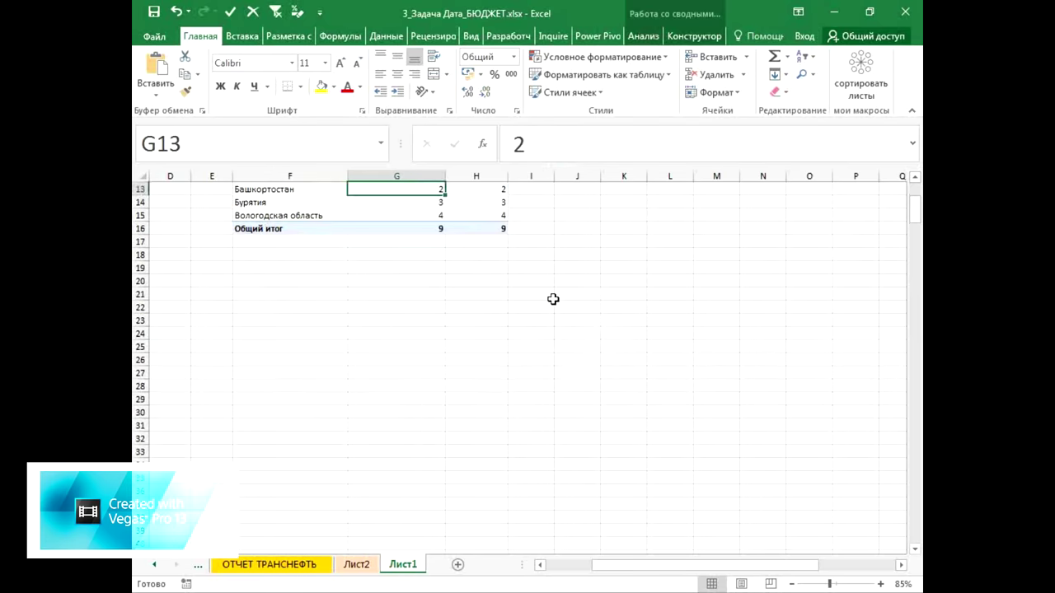
scroll(553, 299, "up", 4)
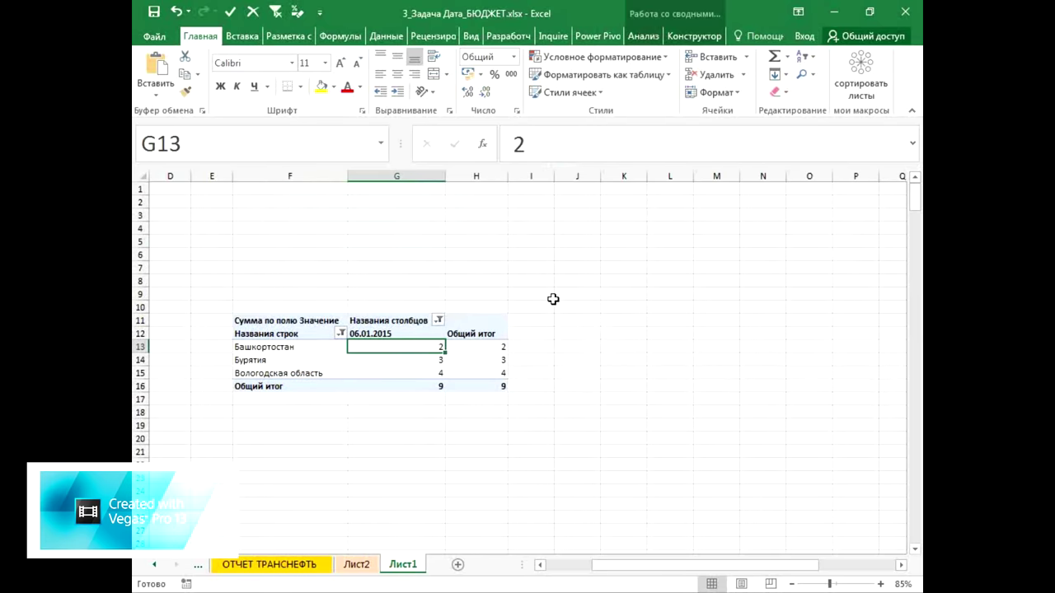
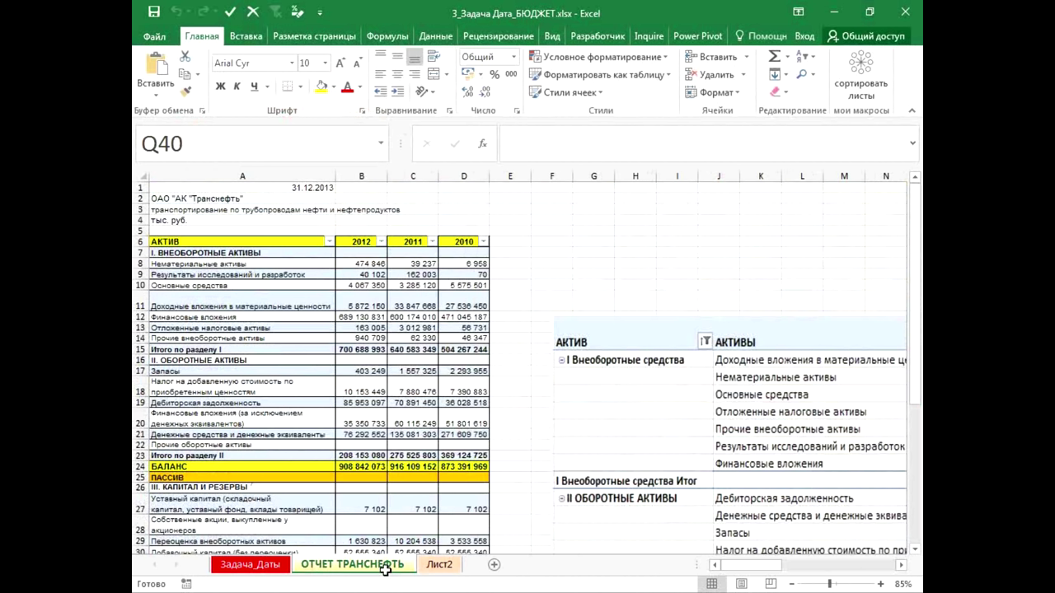
- Examine the ОТЧЕТ ТРАНСНЕФТЬ balance sheet beside its pivot report, including the 2012 formula for Итого по разделу I
left_click(635, 264)
scroll(643, 262, "down", 2, "ctrl")
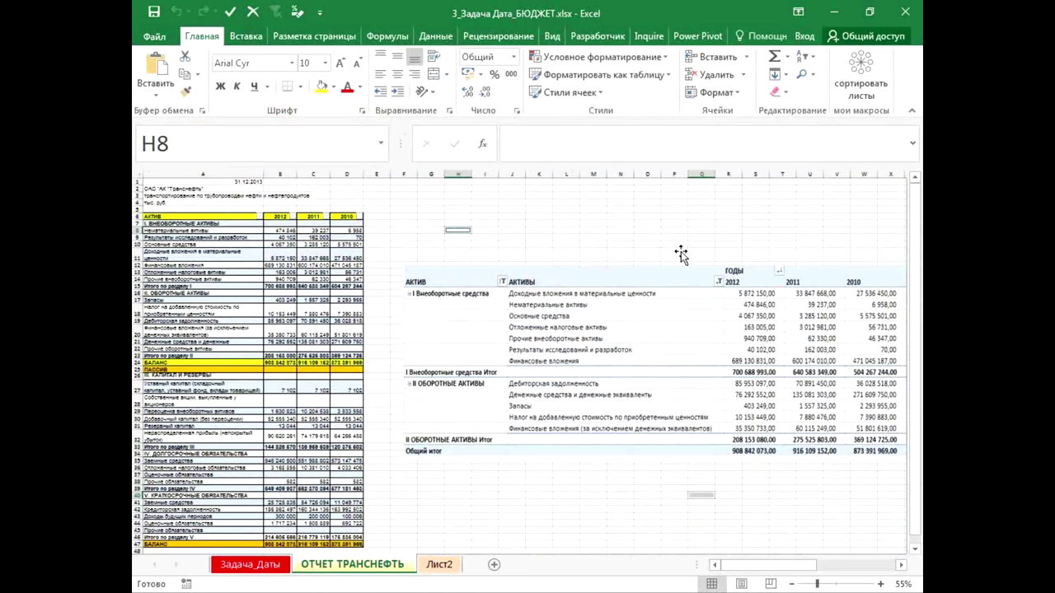
left_click(277, 285)
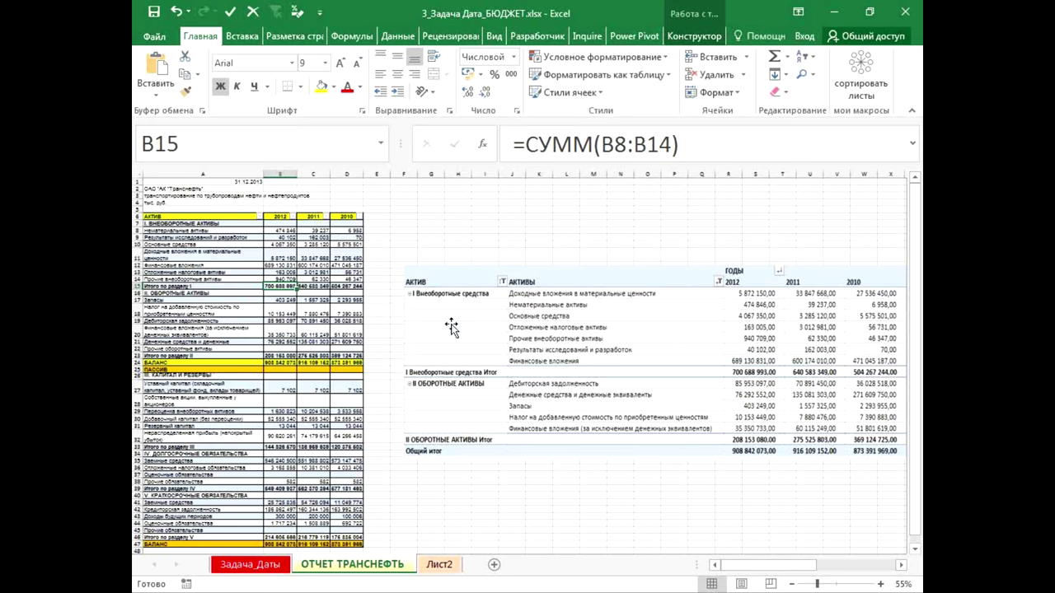
left_click(237, 309)
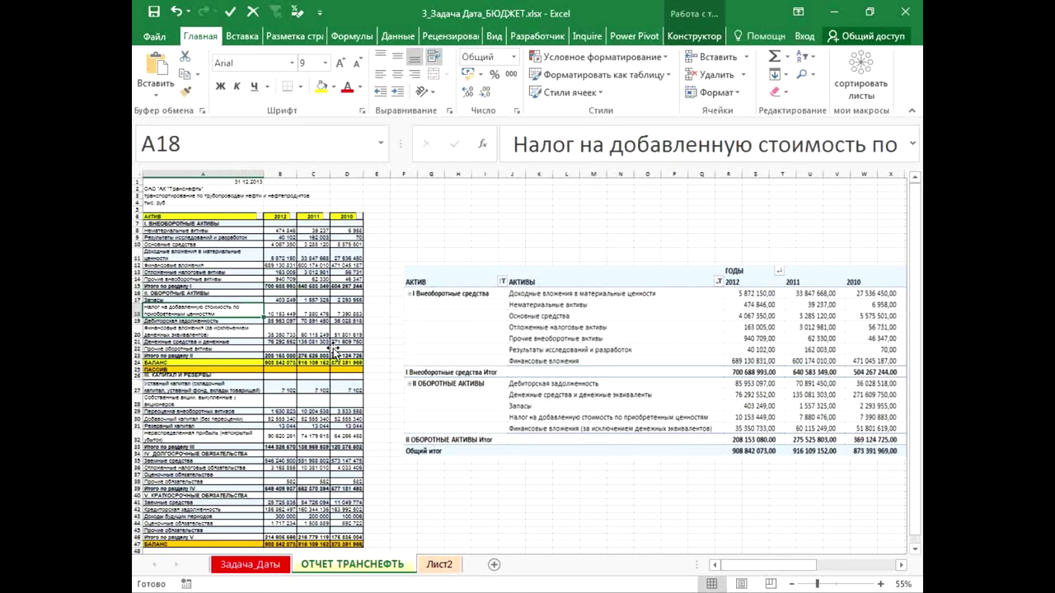
left_click(770, 333)
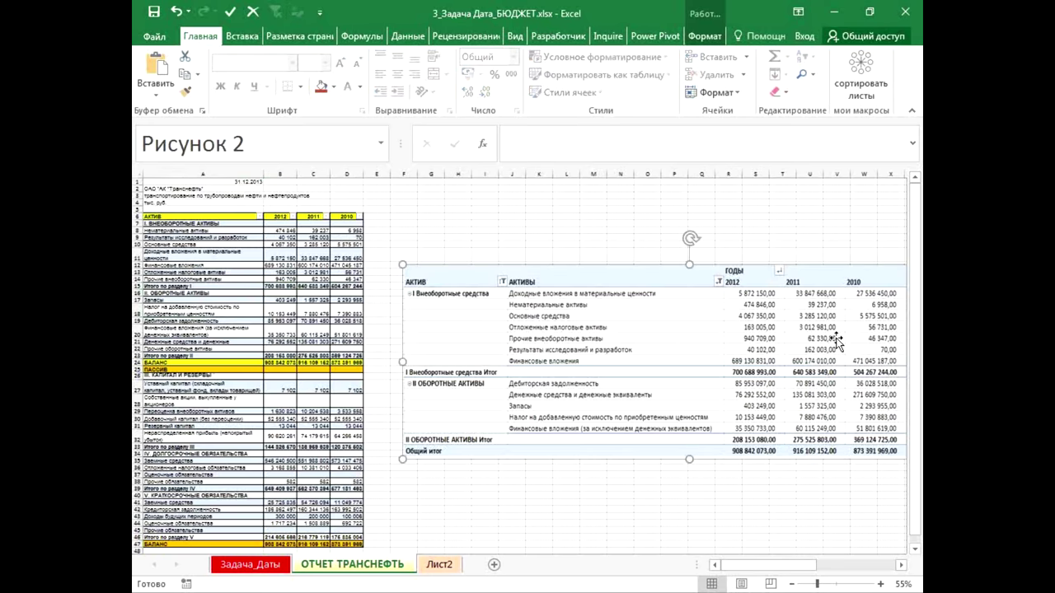
left_click(808, 234)
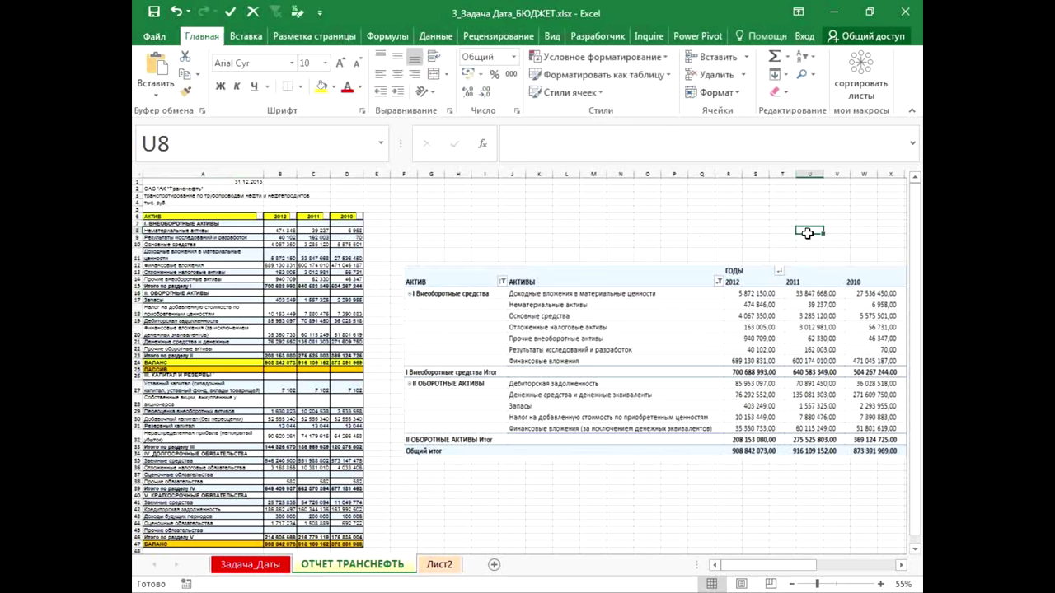
left_click(639, 215)
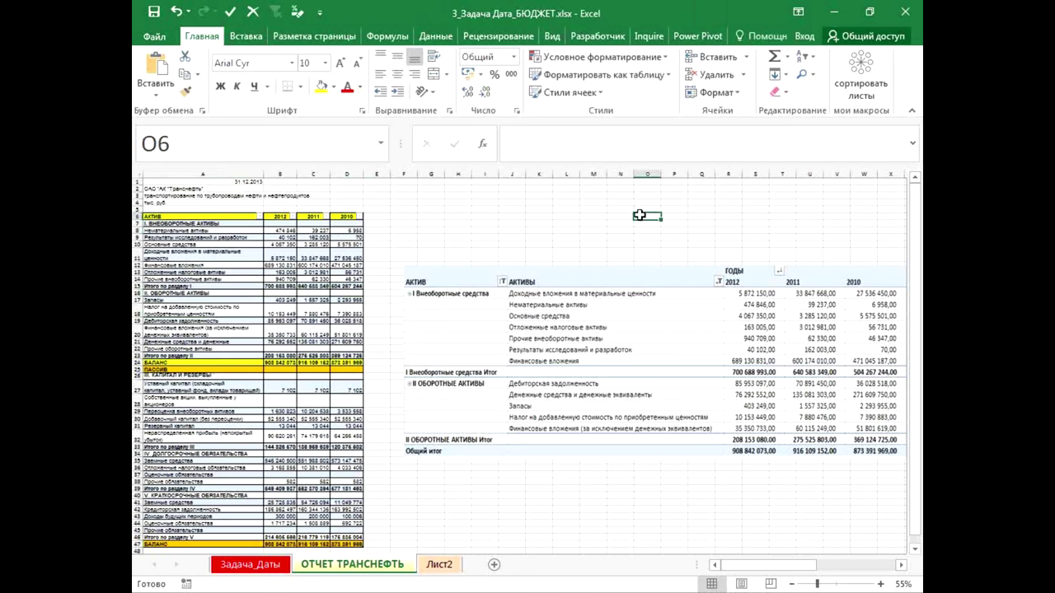
left_click(626, 319)
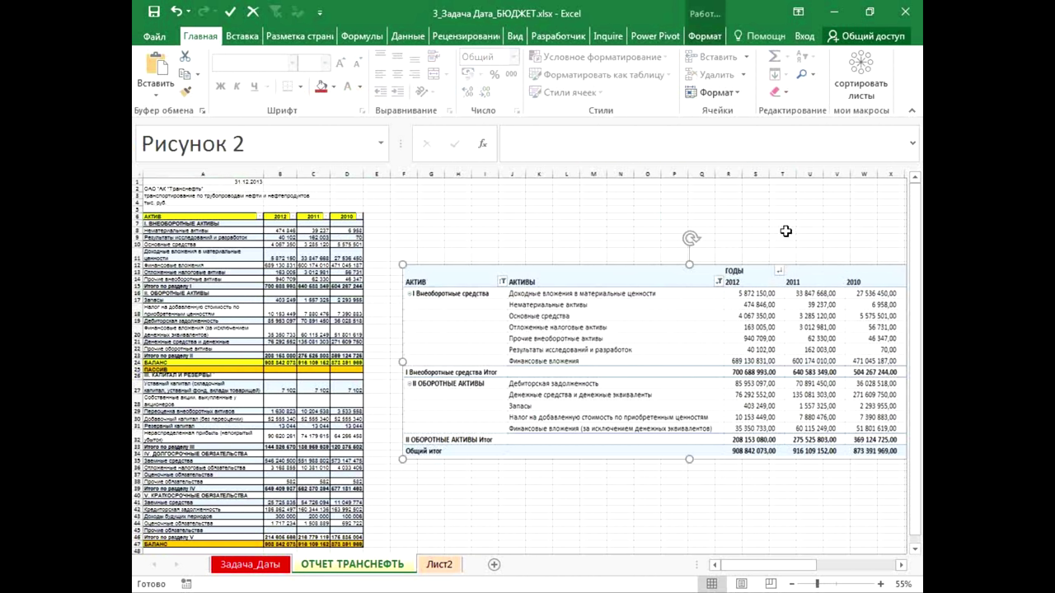
- Close the budget workbook, return to the PowerPoint slide show and advance past «Кривые таблицы» to the Стратегия BI (Business Intelligence) slide
left_click(912, 17)
left_click(516, 323)
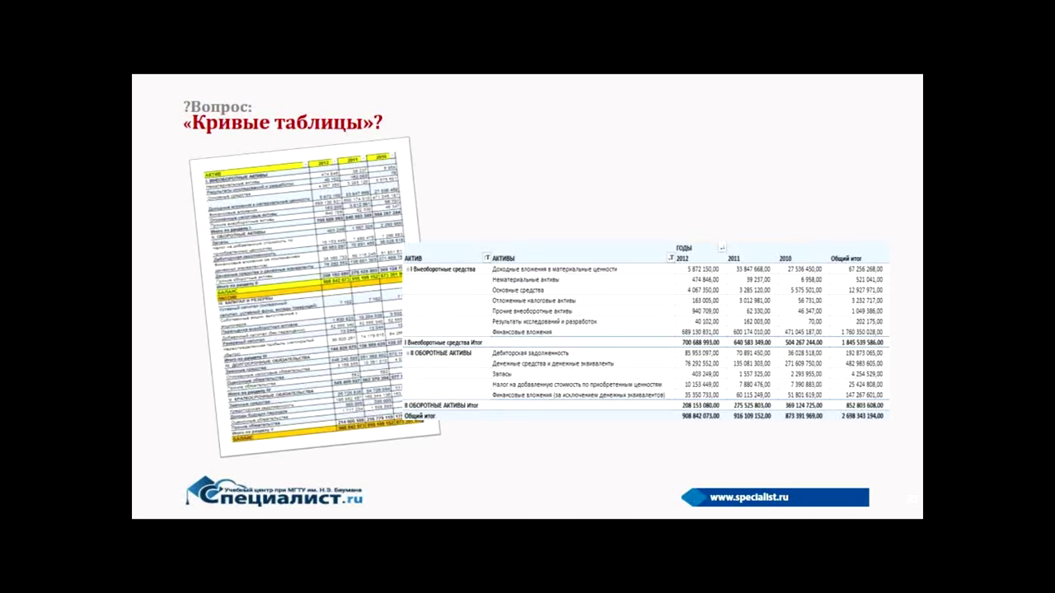
left_click(636, 73)
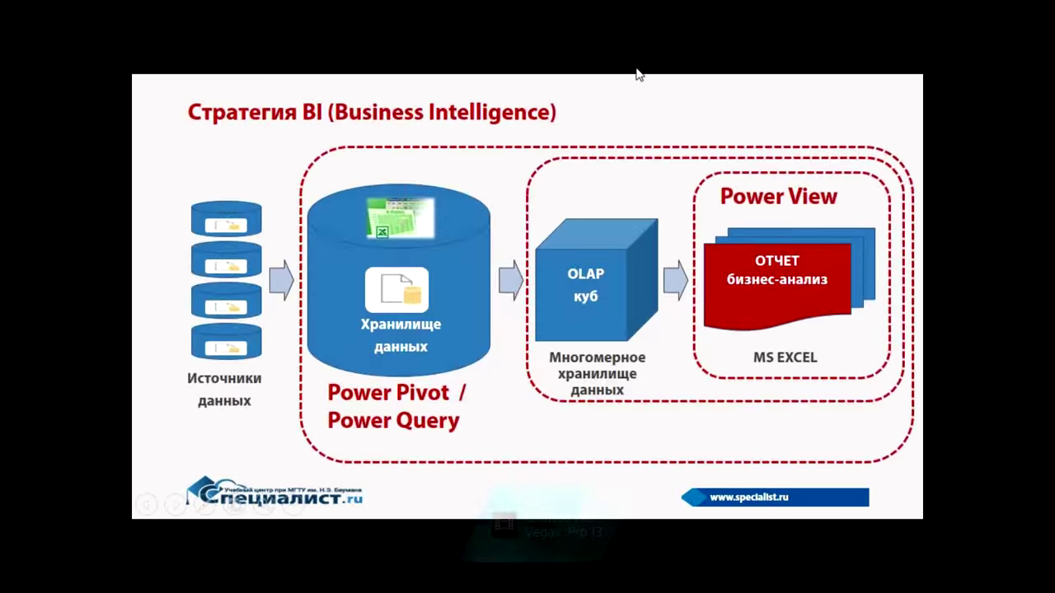